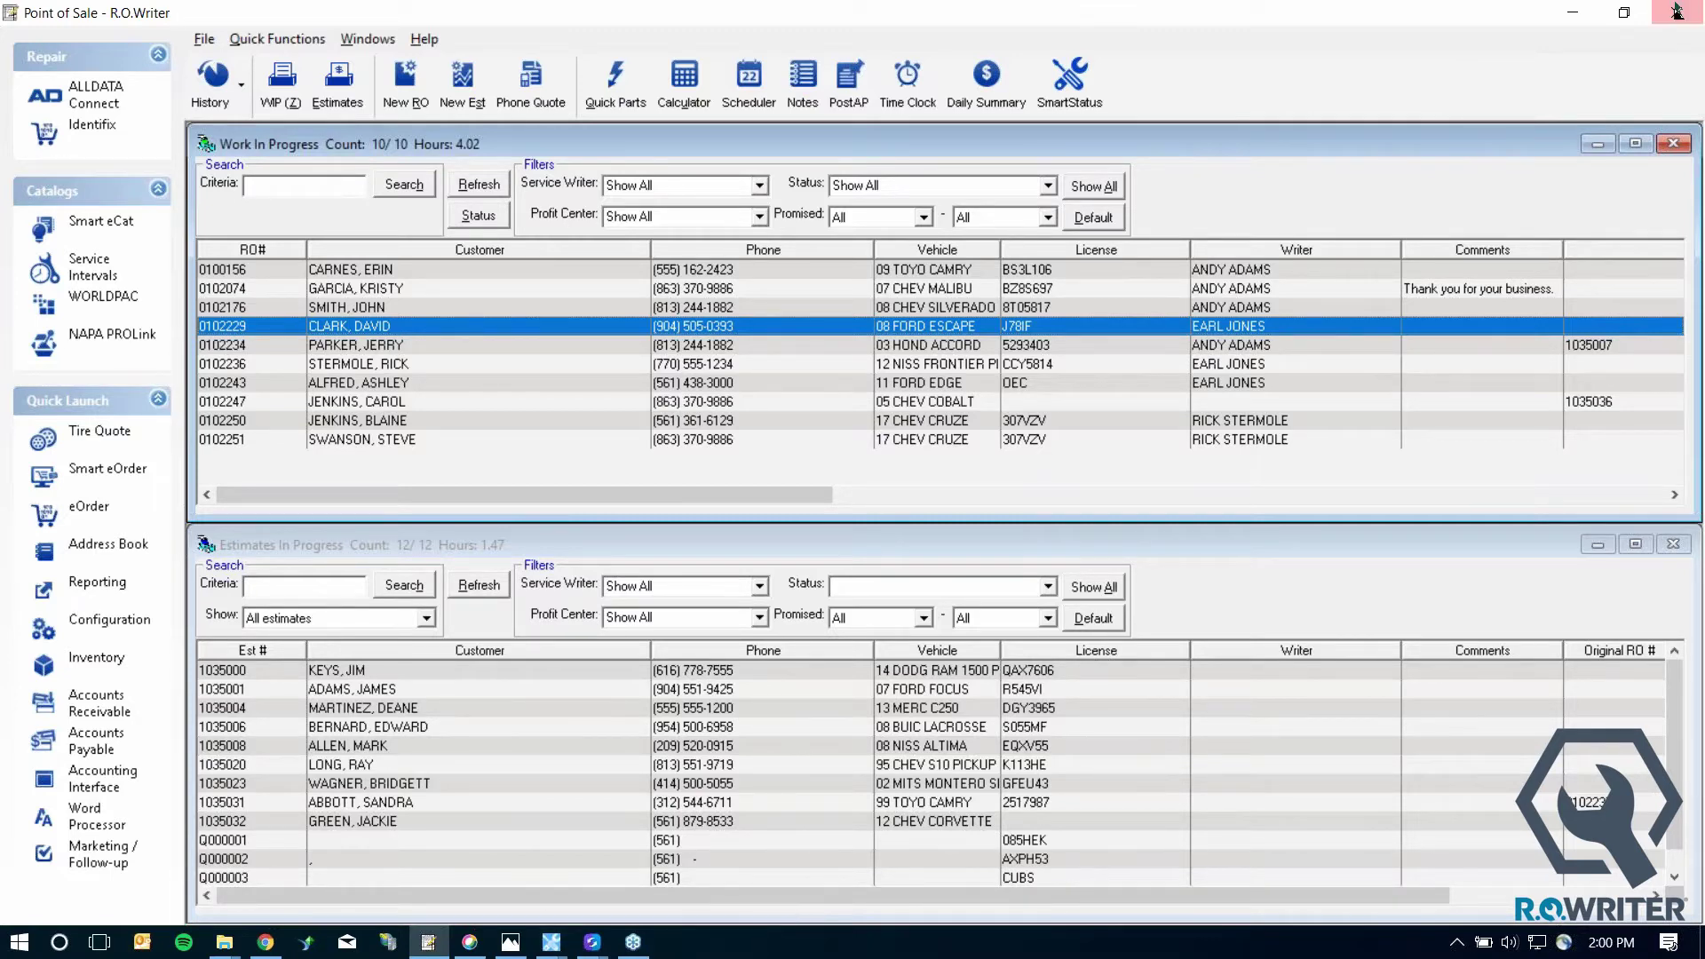
- Switch to the mirrored tablet in SideSync and open the 2005 Chev Cobalt's Free Courtesy Check from the work-in-progress repair orders
left_click(592, 941)
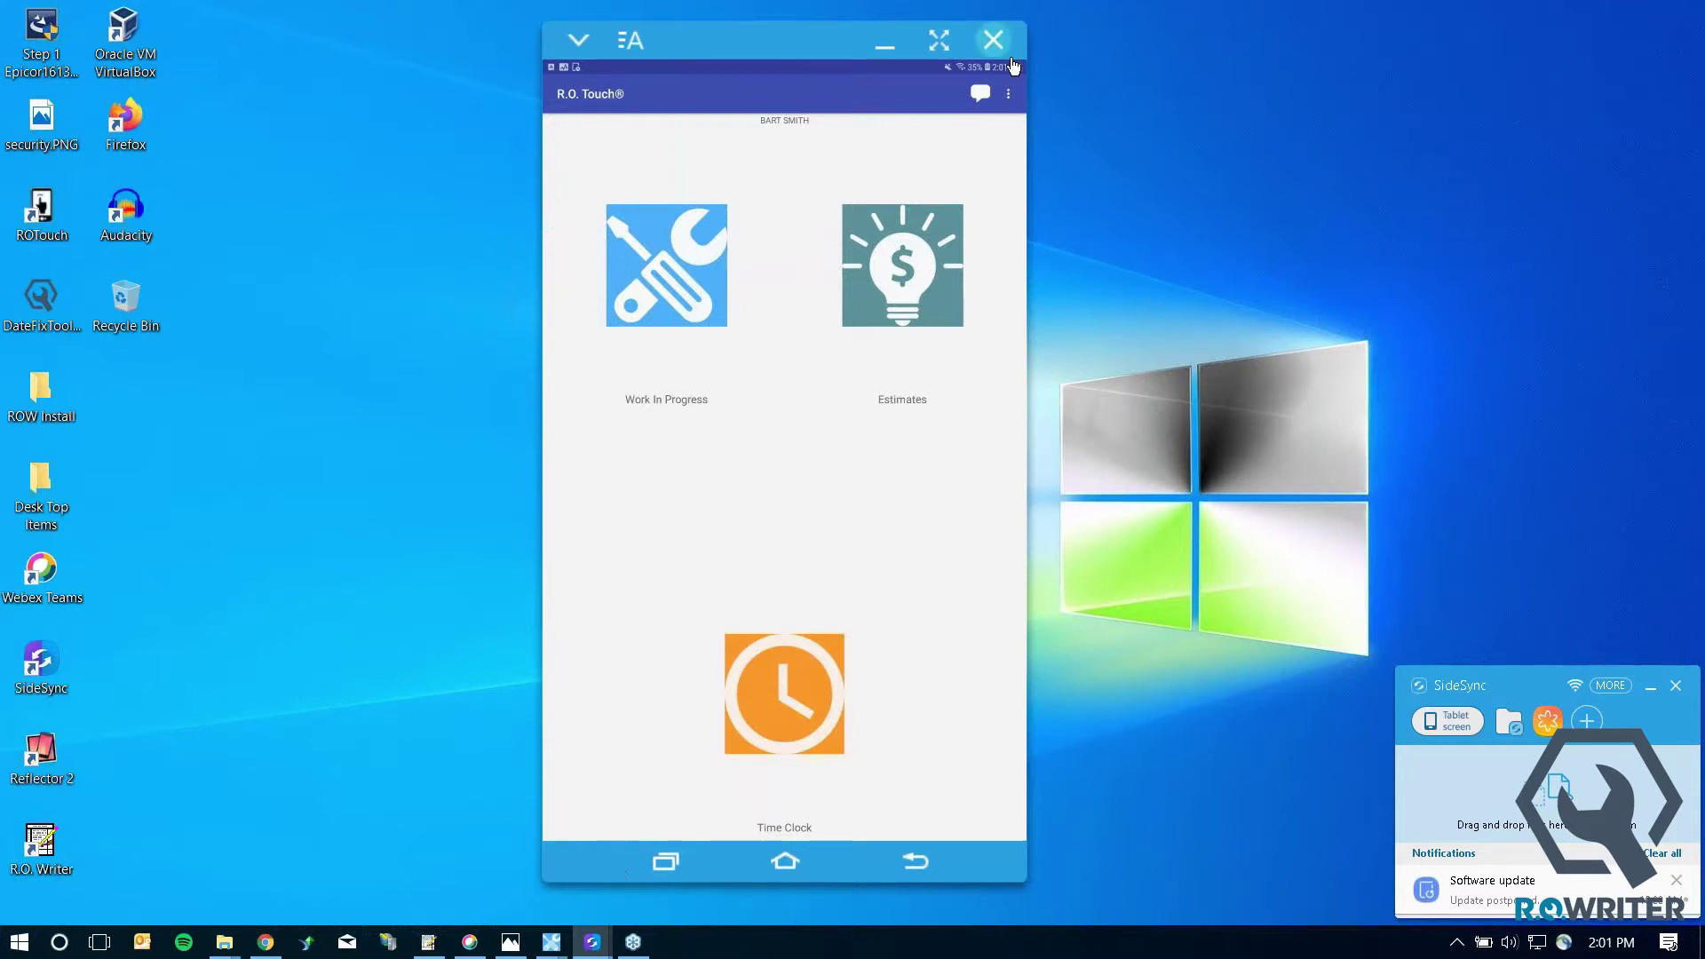
left_click(652, 308)
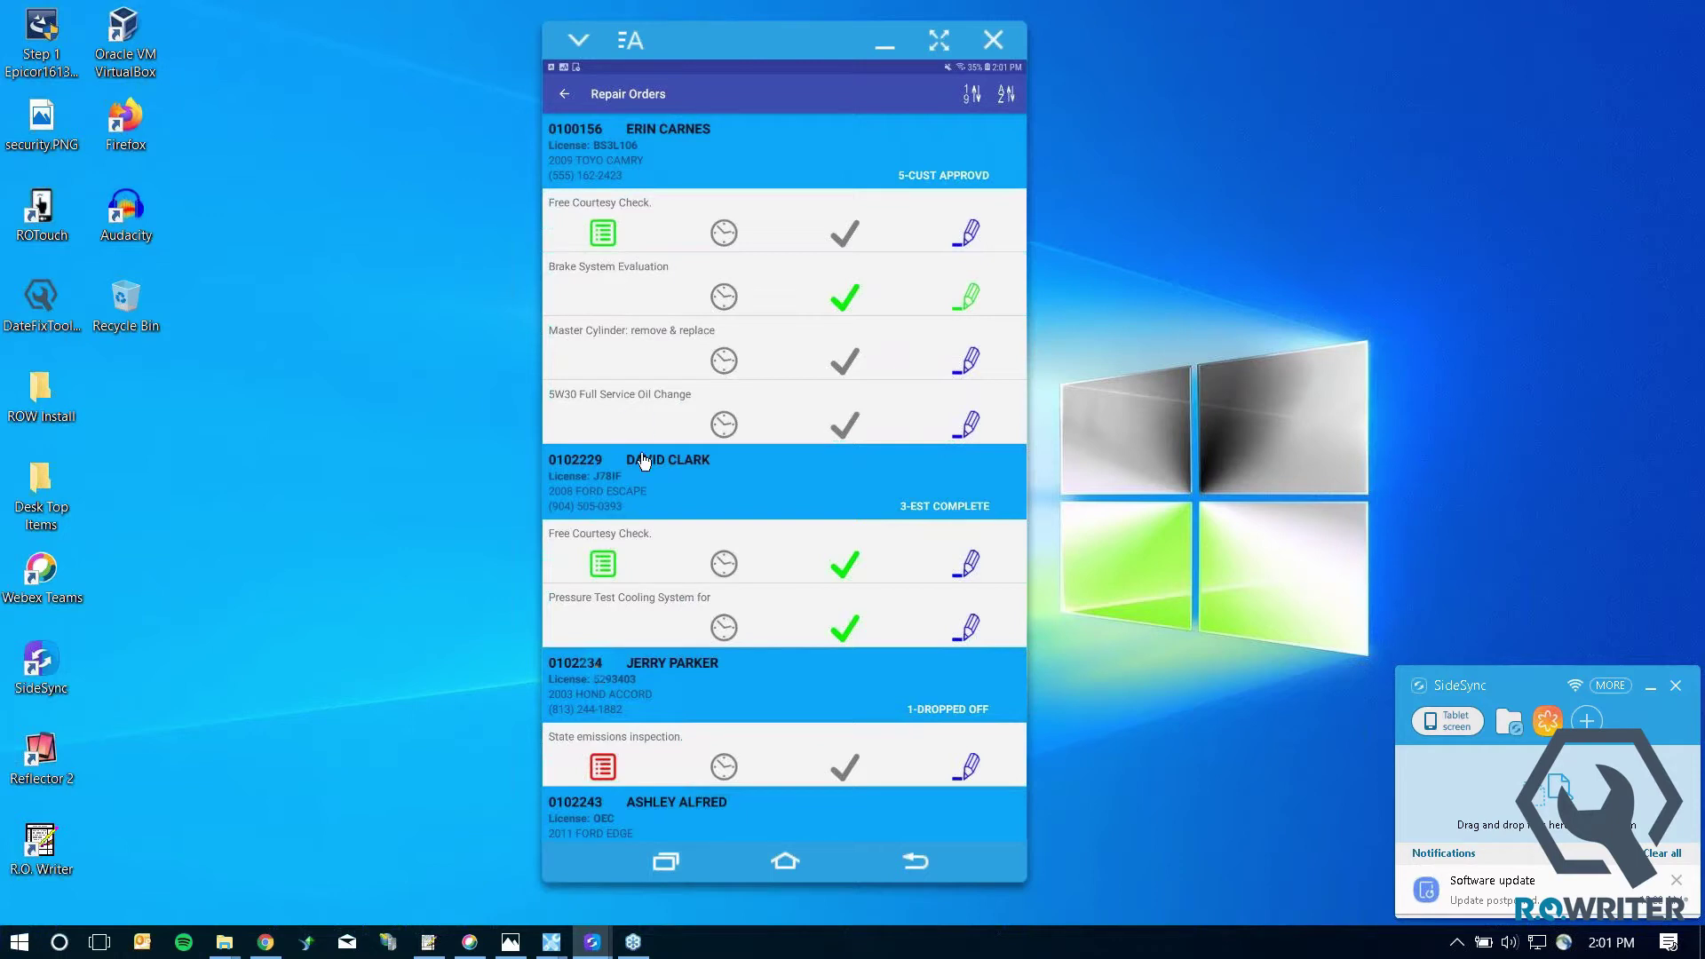
left_click(632, 597)
scroll(645, 626, "down", 3)
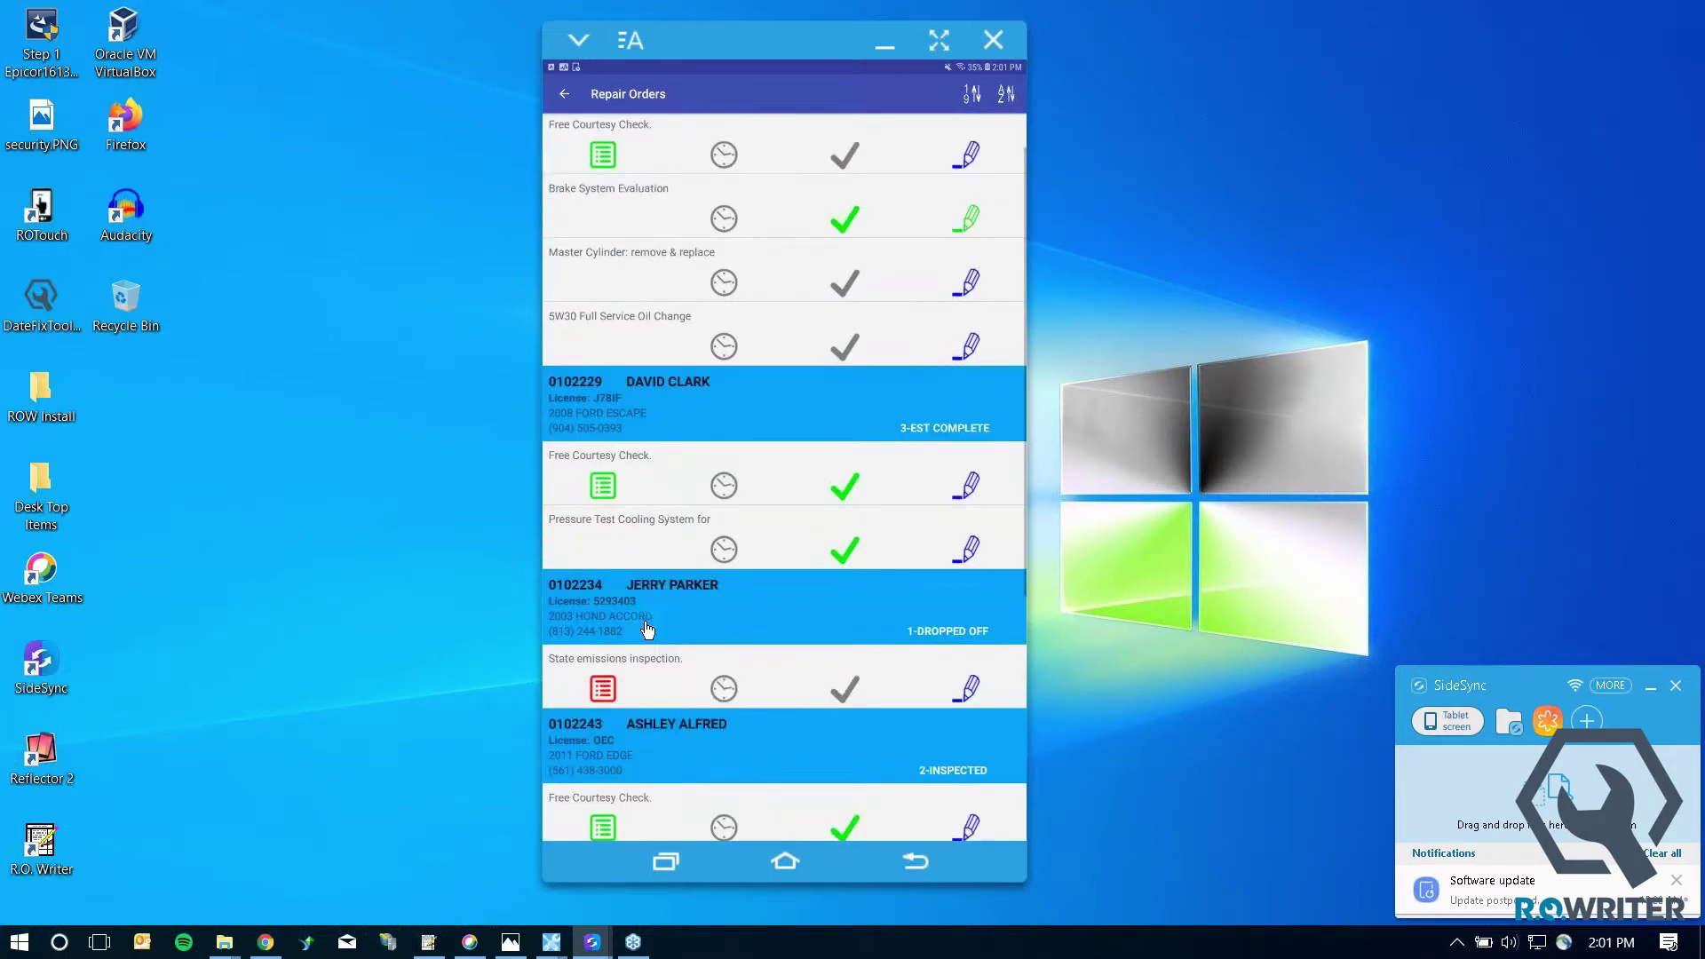
left_click(605, 613)
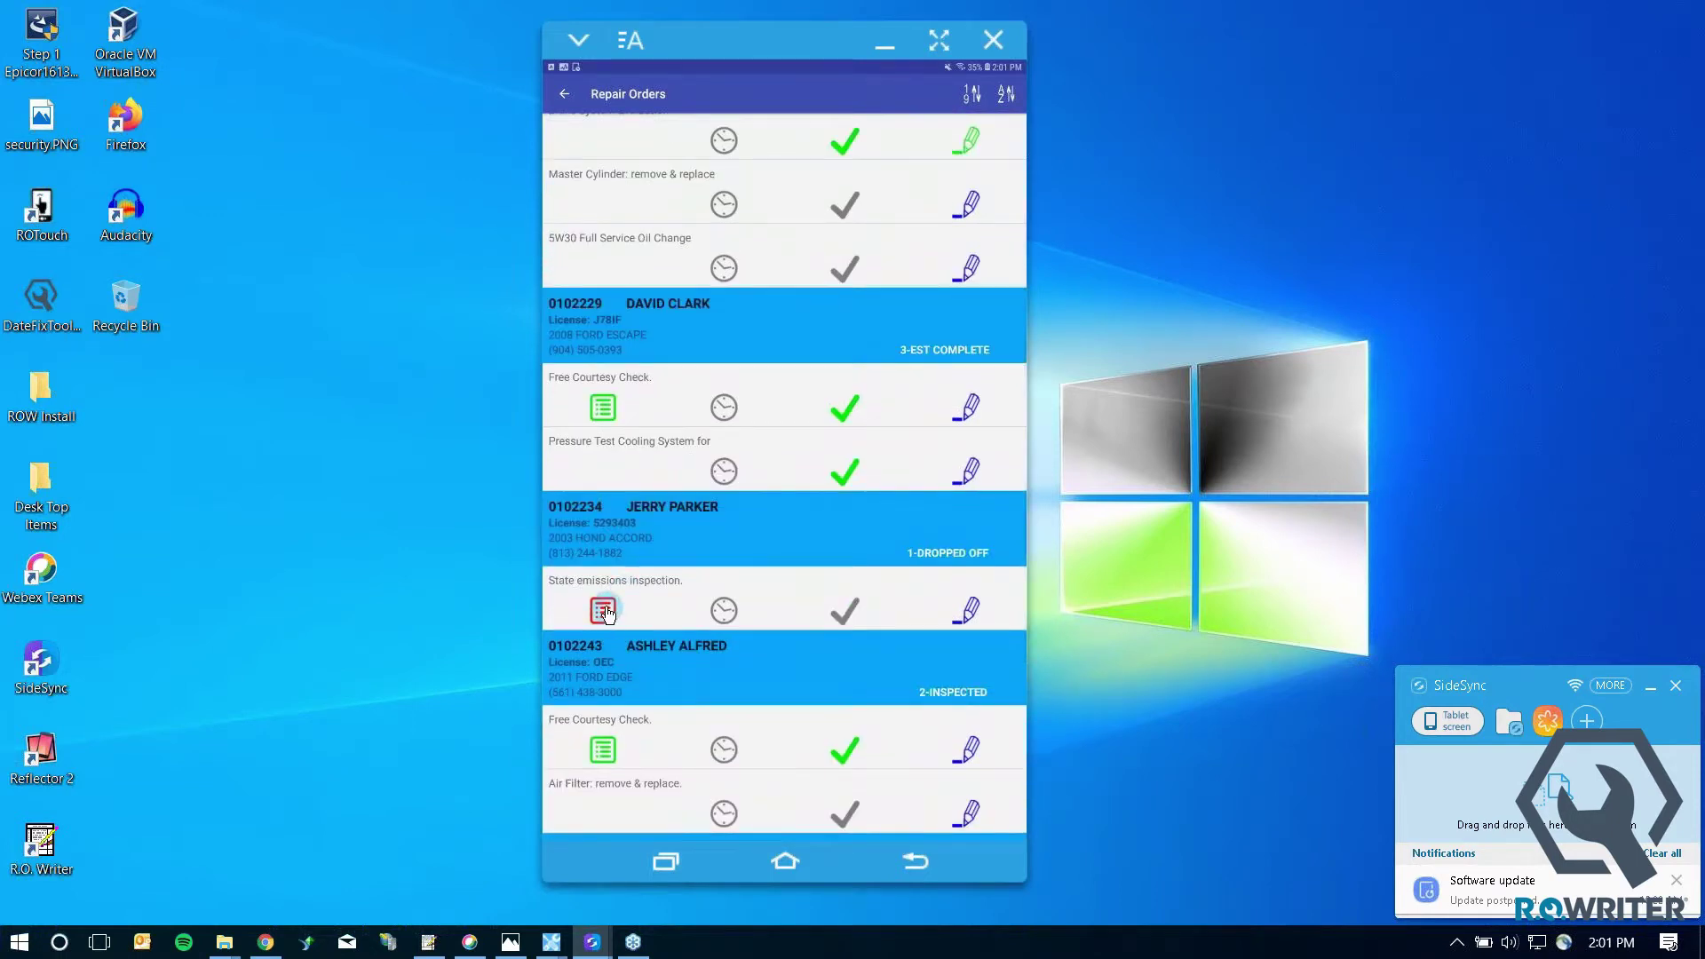
scroll(627, 626, "down", 2)
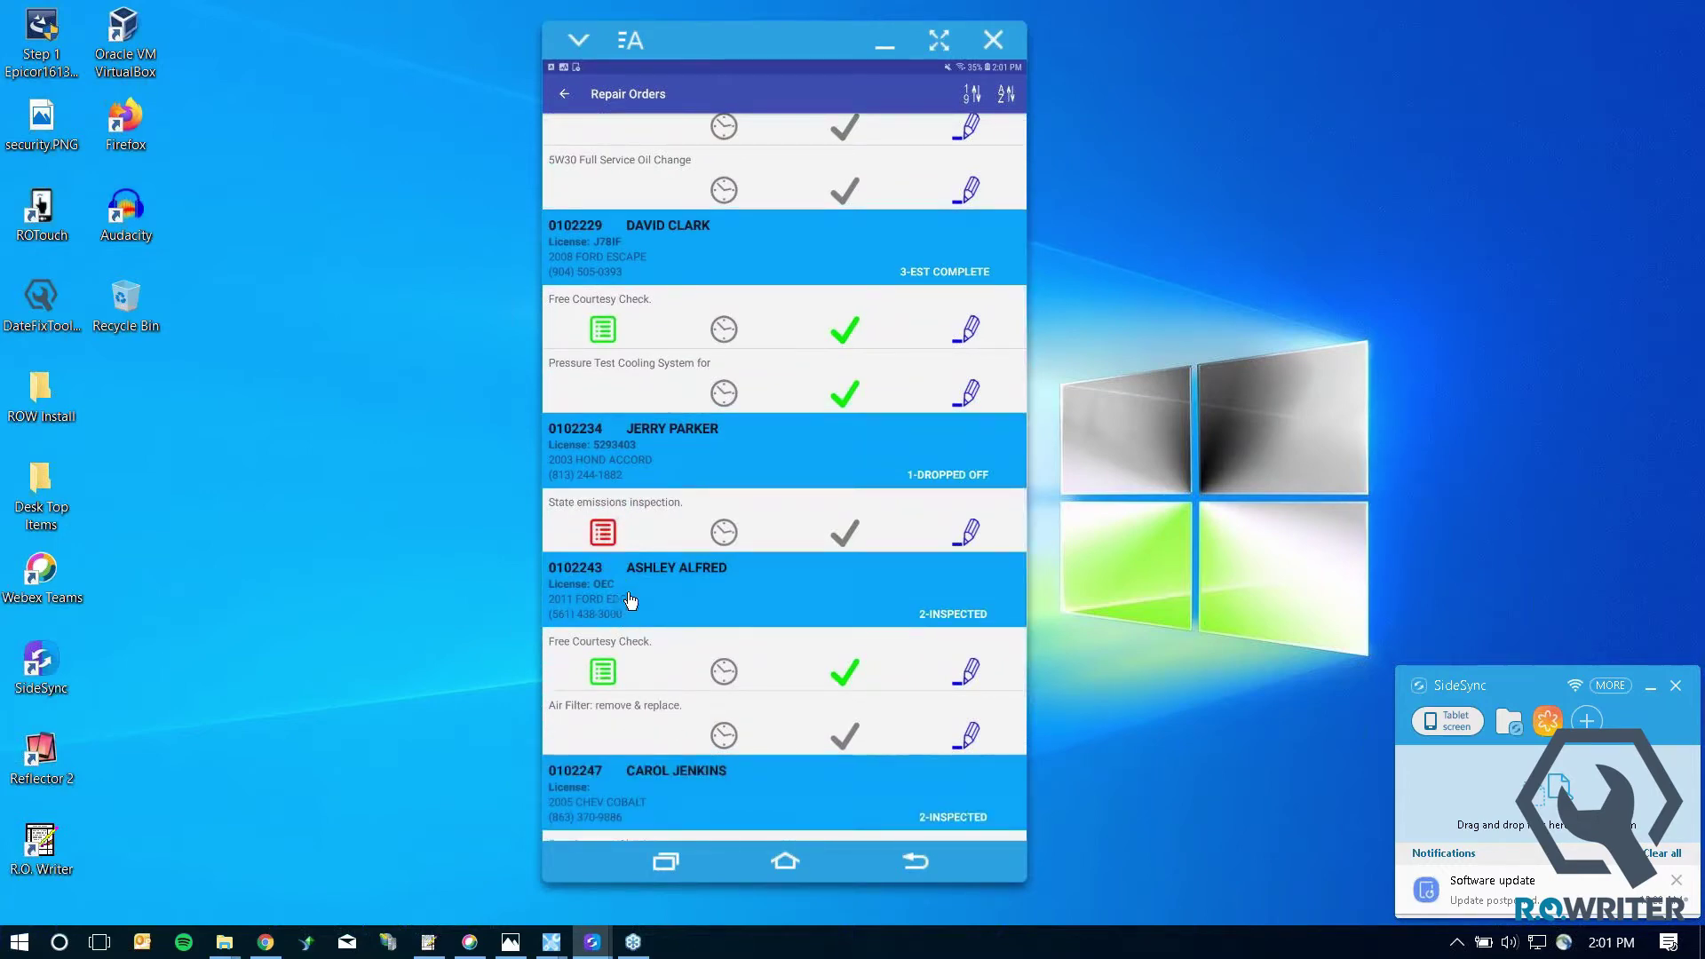
scroll(631, 596, "down", 2)
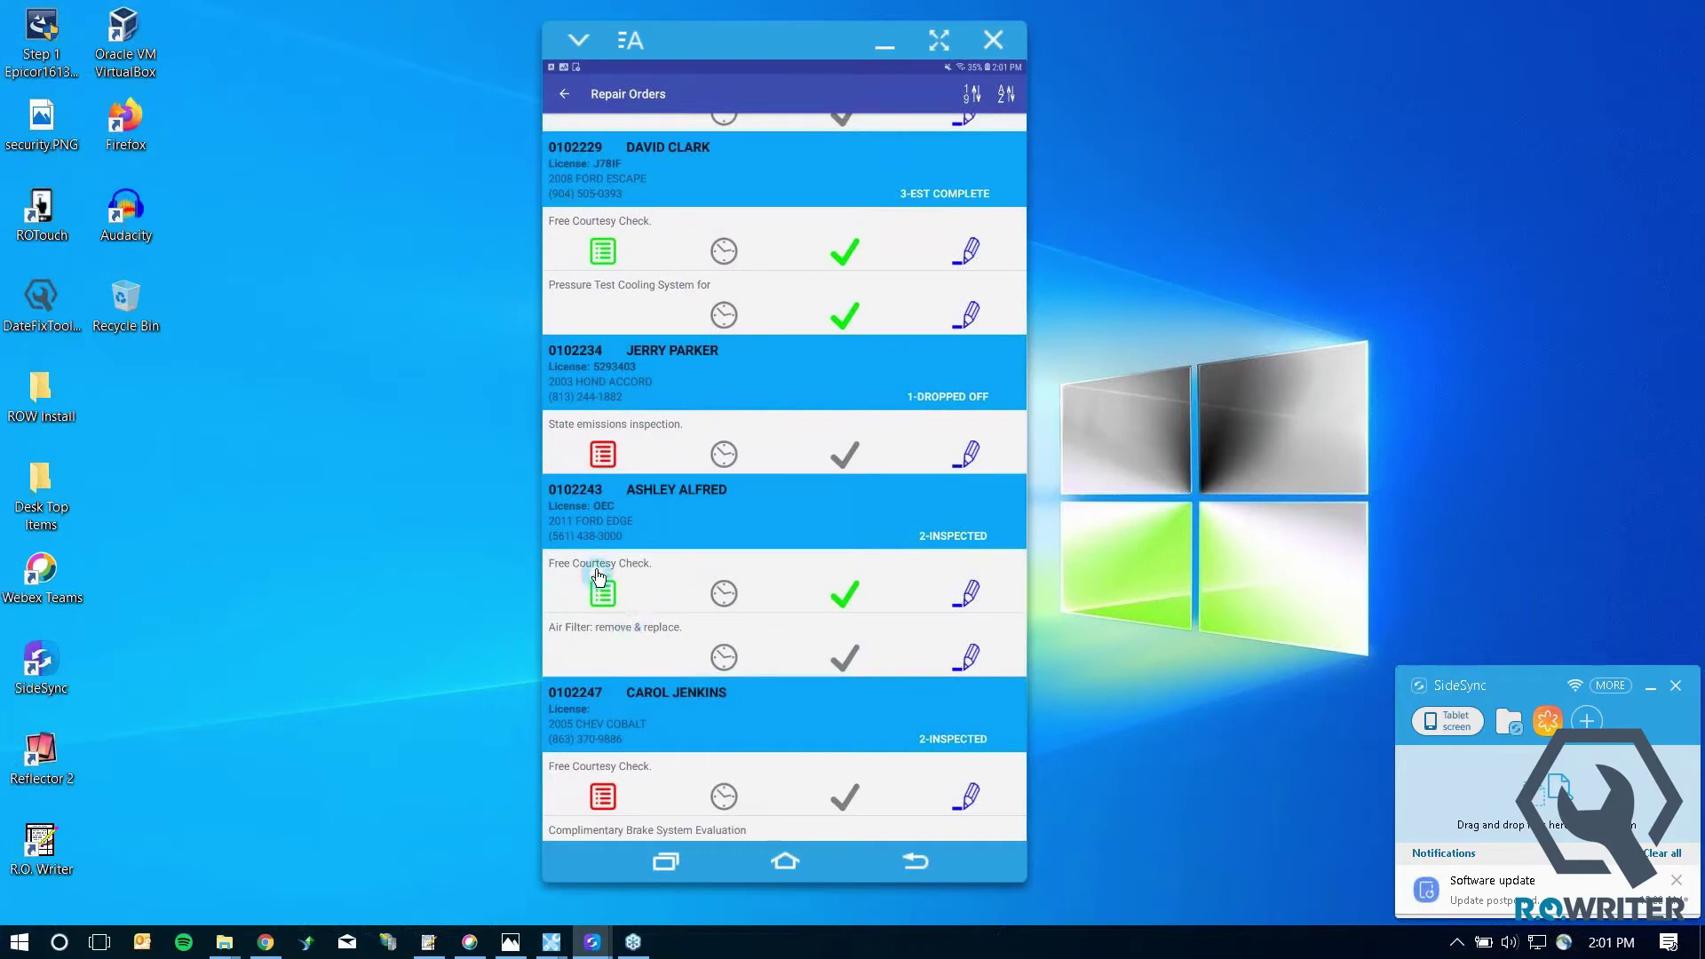
left_click(602, 600)
scroll(732, 712, "down", 2)
left_click(615, 701)
left_click(609, 727)
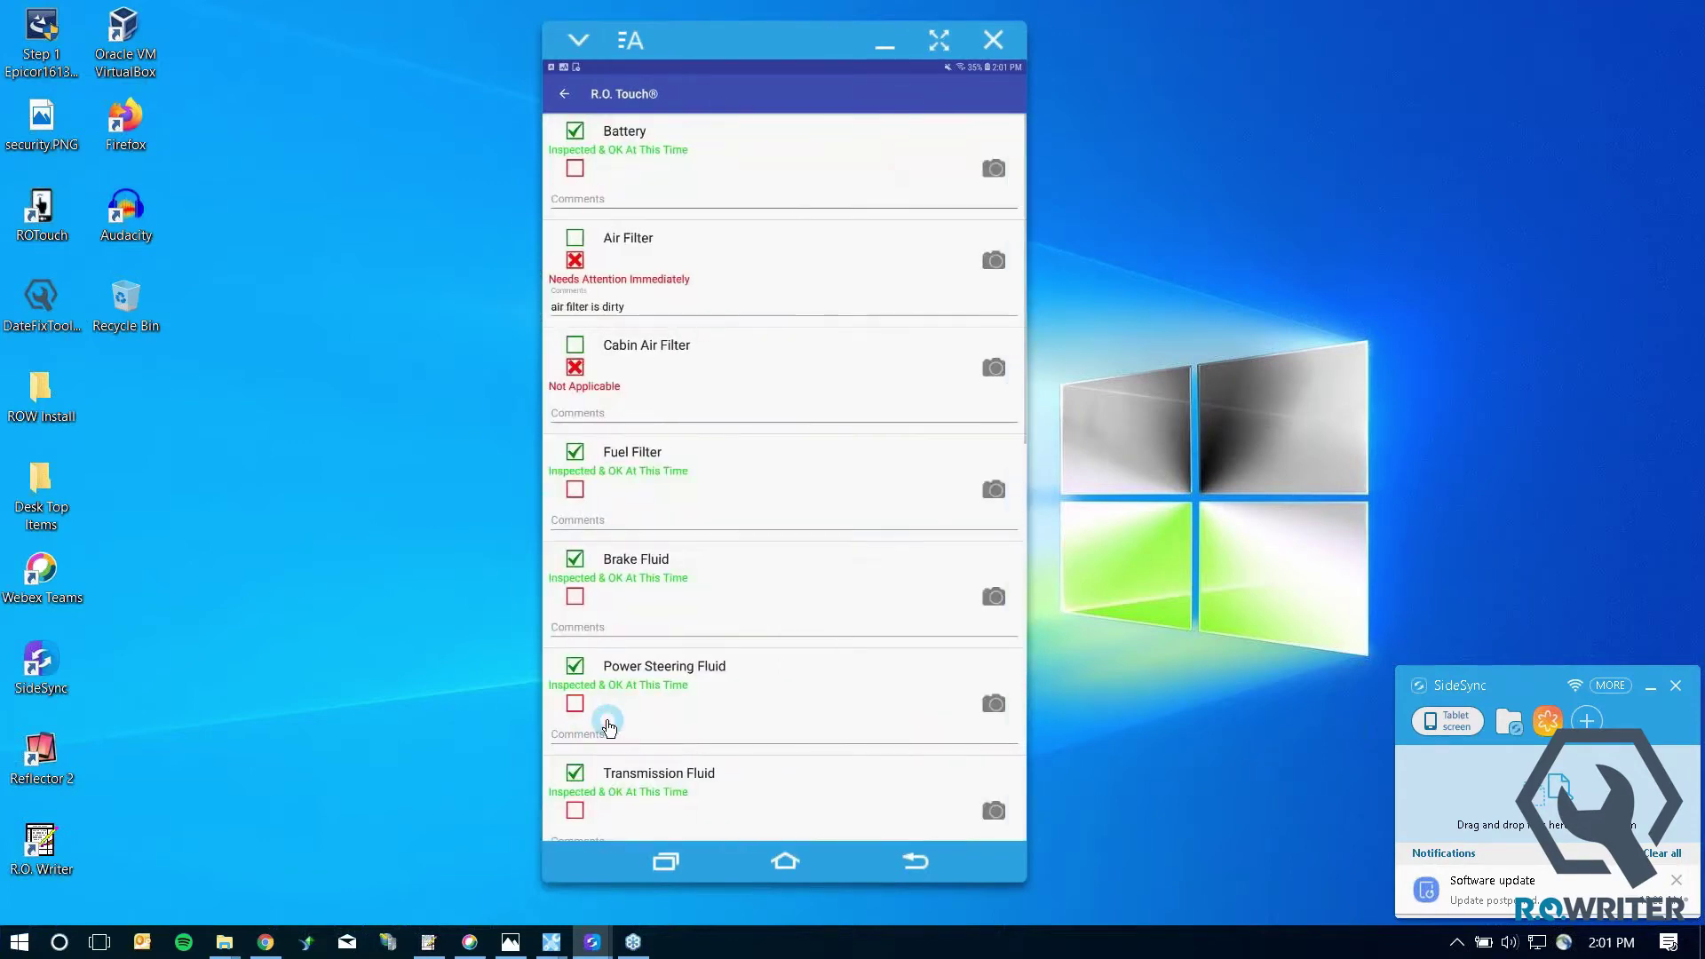
- Take a new photo for the Right Front Tire inspection item and enter the comment "nail in rear tire"
scroll(680, 655, "up", 2)
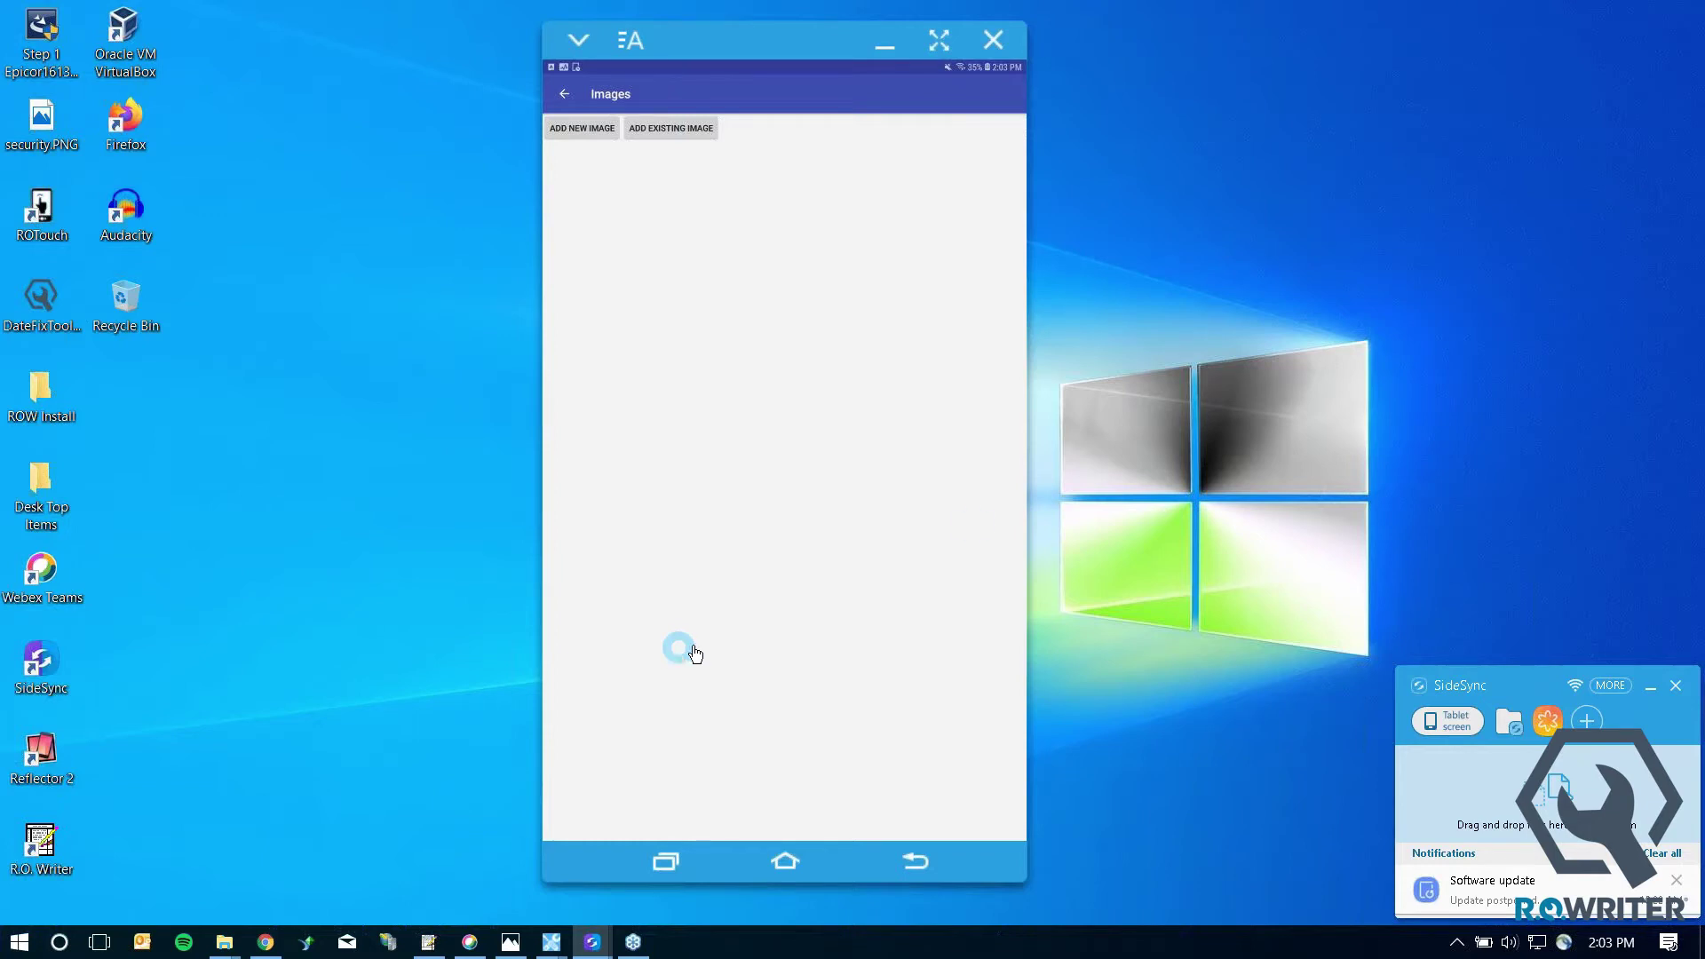
left_click(1692, 73)
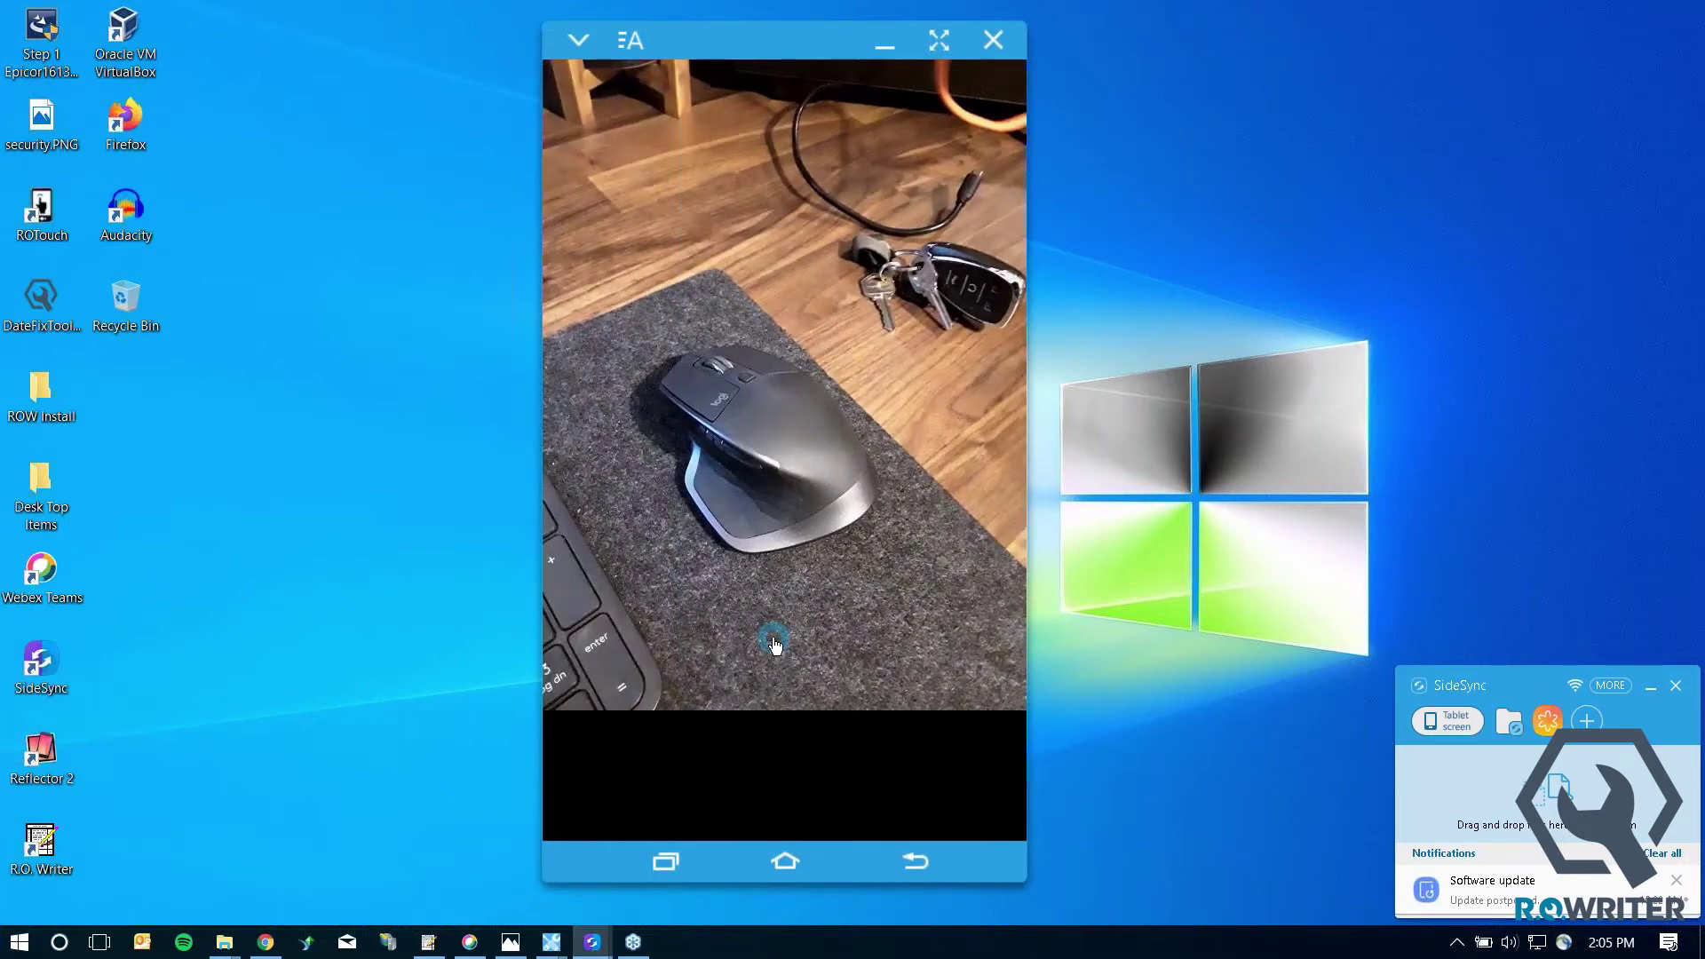
left_click(774, 640)
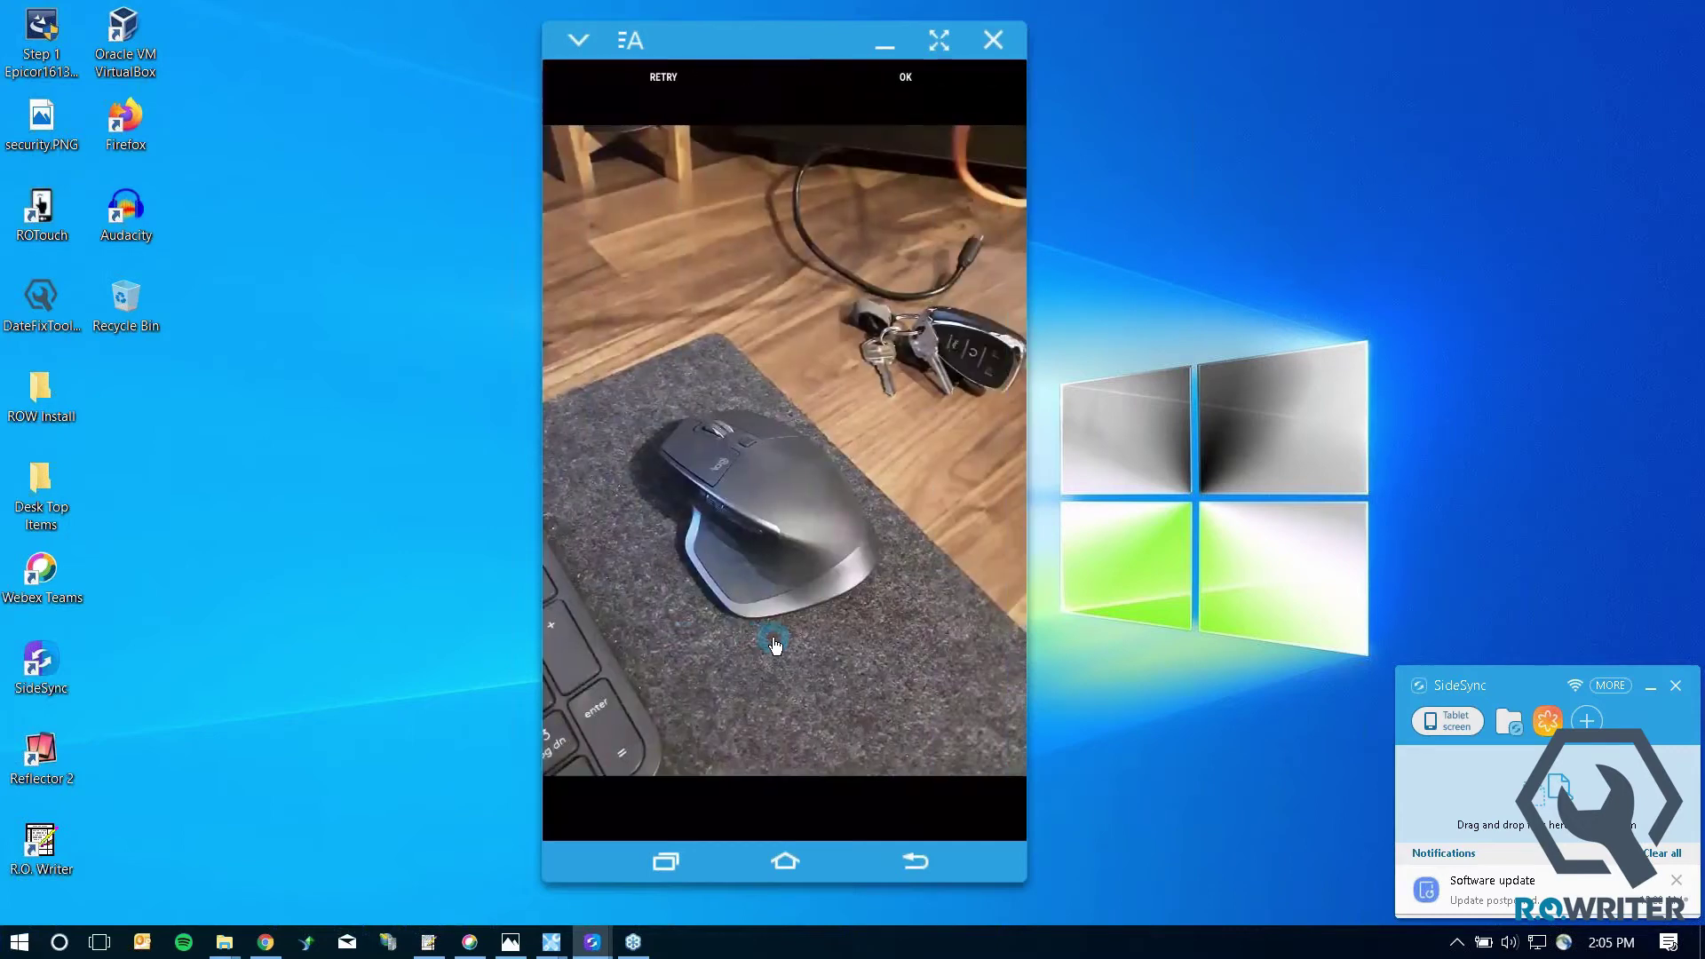
left_click(913, 88)
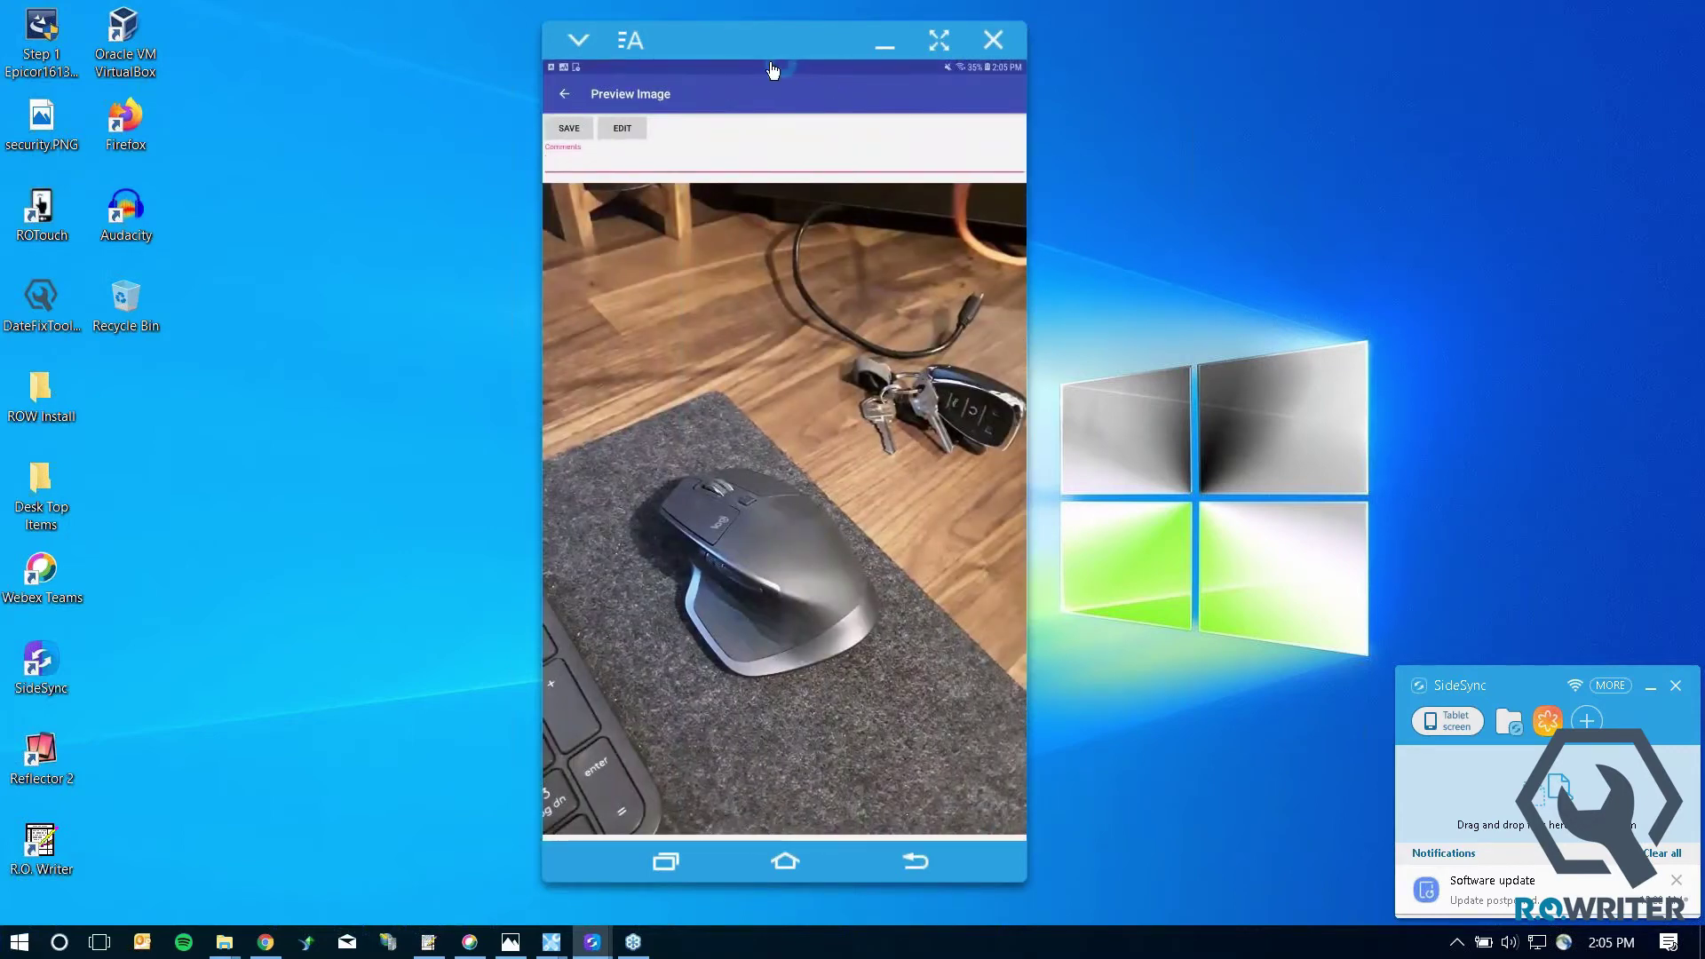
left_click(626, 161)
type("nail in rear tire")
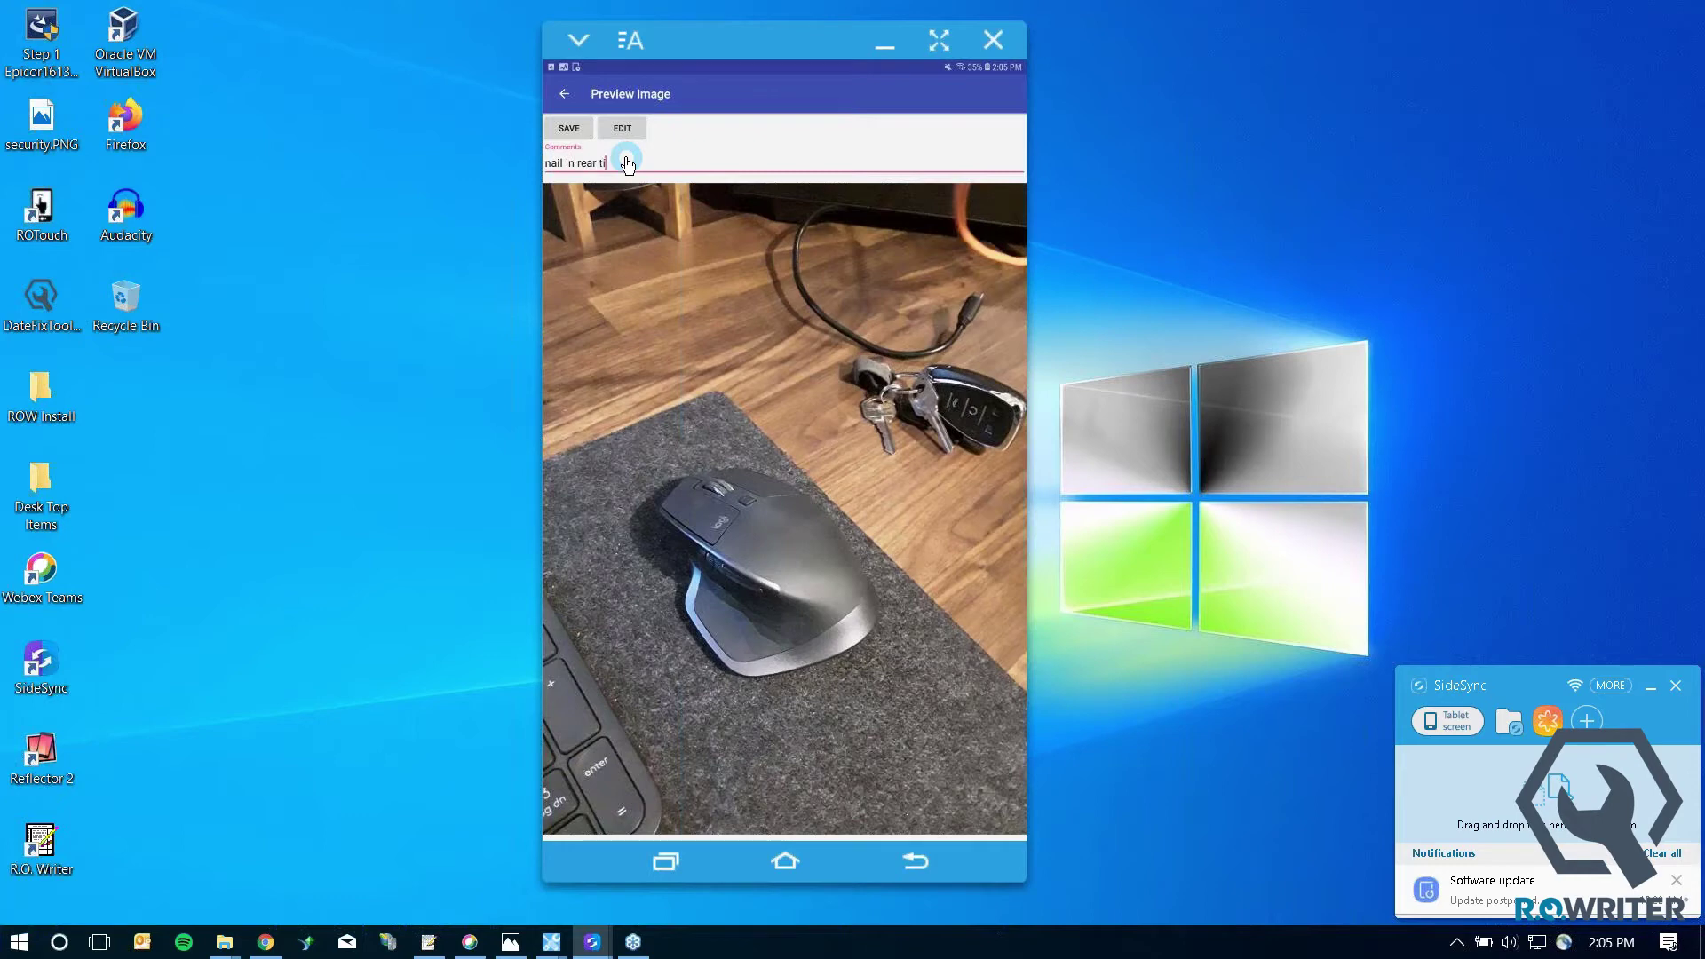
- Mark up the photo with a red arrow and a freehand red circle on the mouse, and save the markup
left_click(624, 132)
left_click(859, 460)
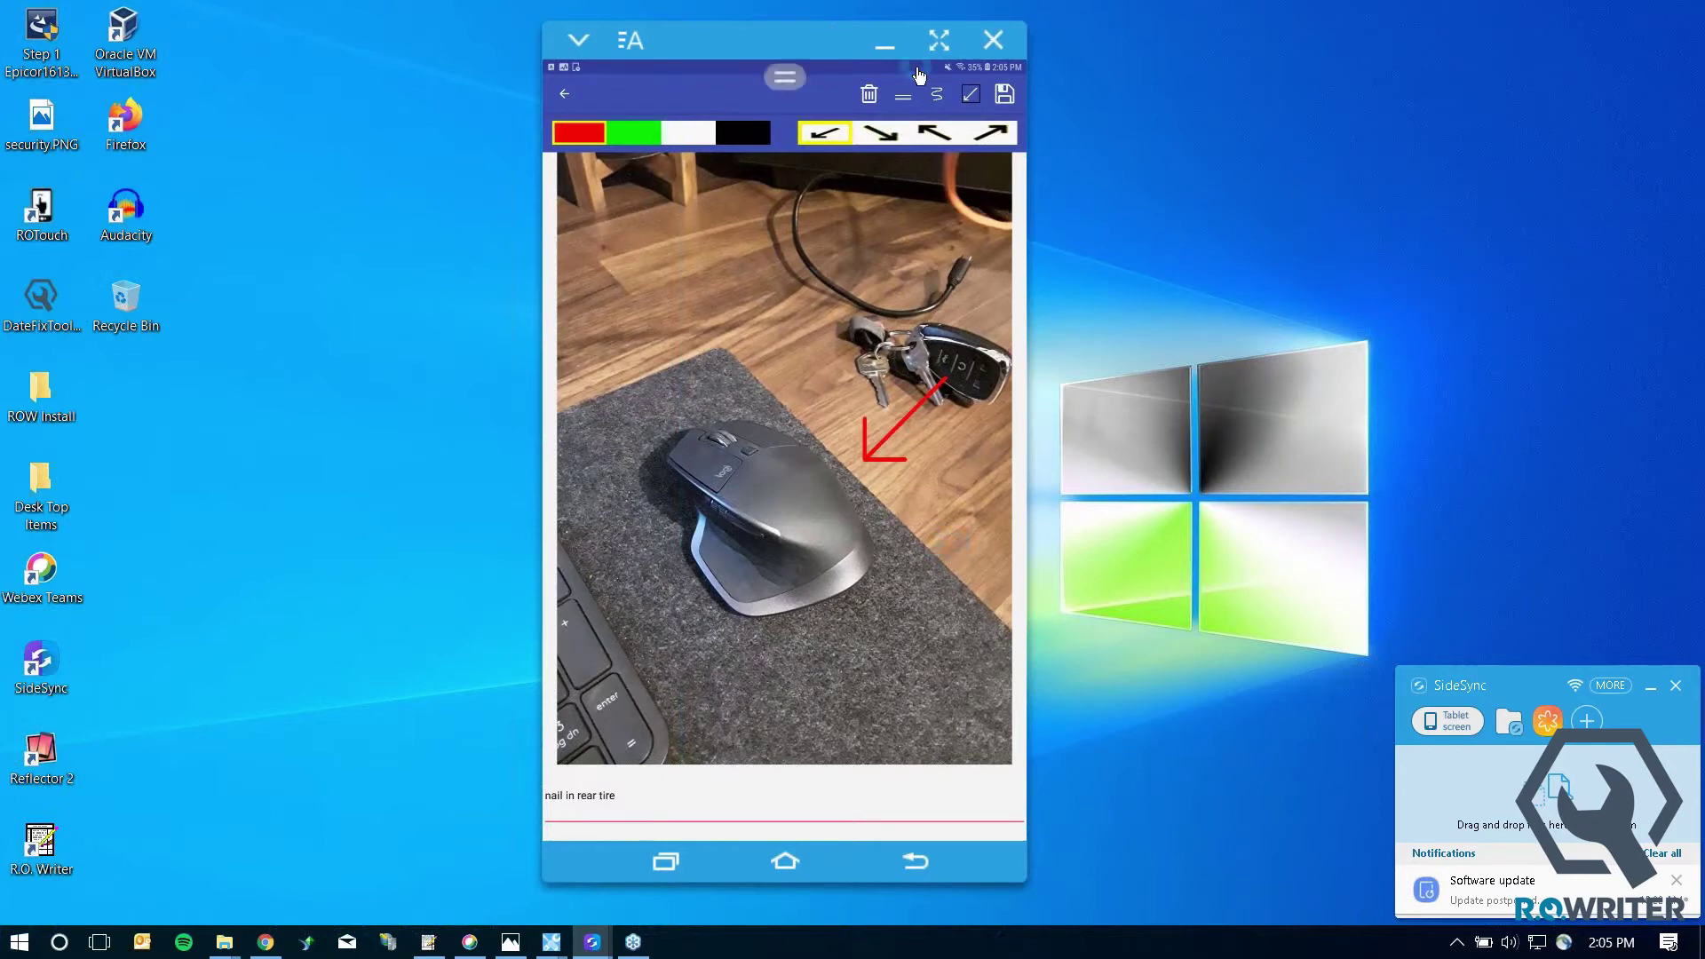
left_click(937, 93)
mouse_move(806, 453)
left_mouse_down()
mouse_move(783, 484)
mouse_move(861, 519)
mouse_move(812, 448)
left_mouse_up()
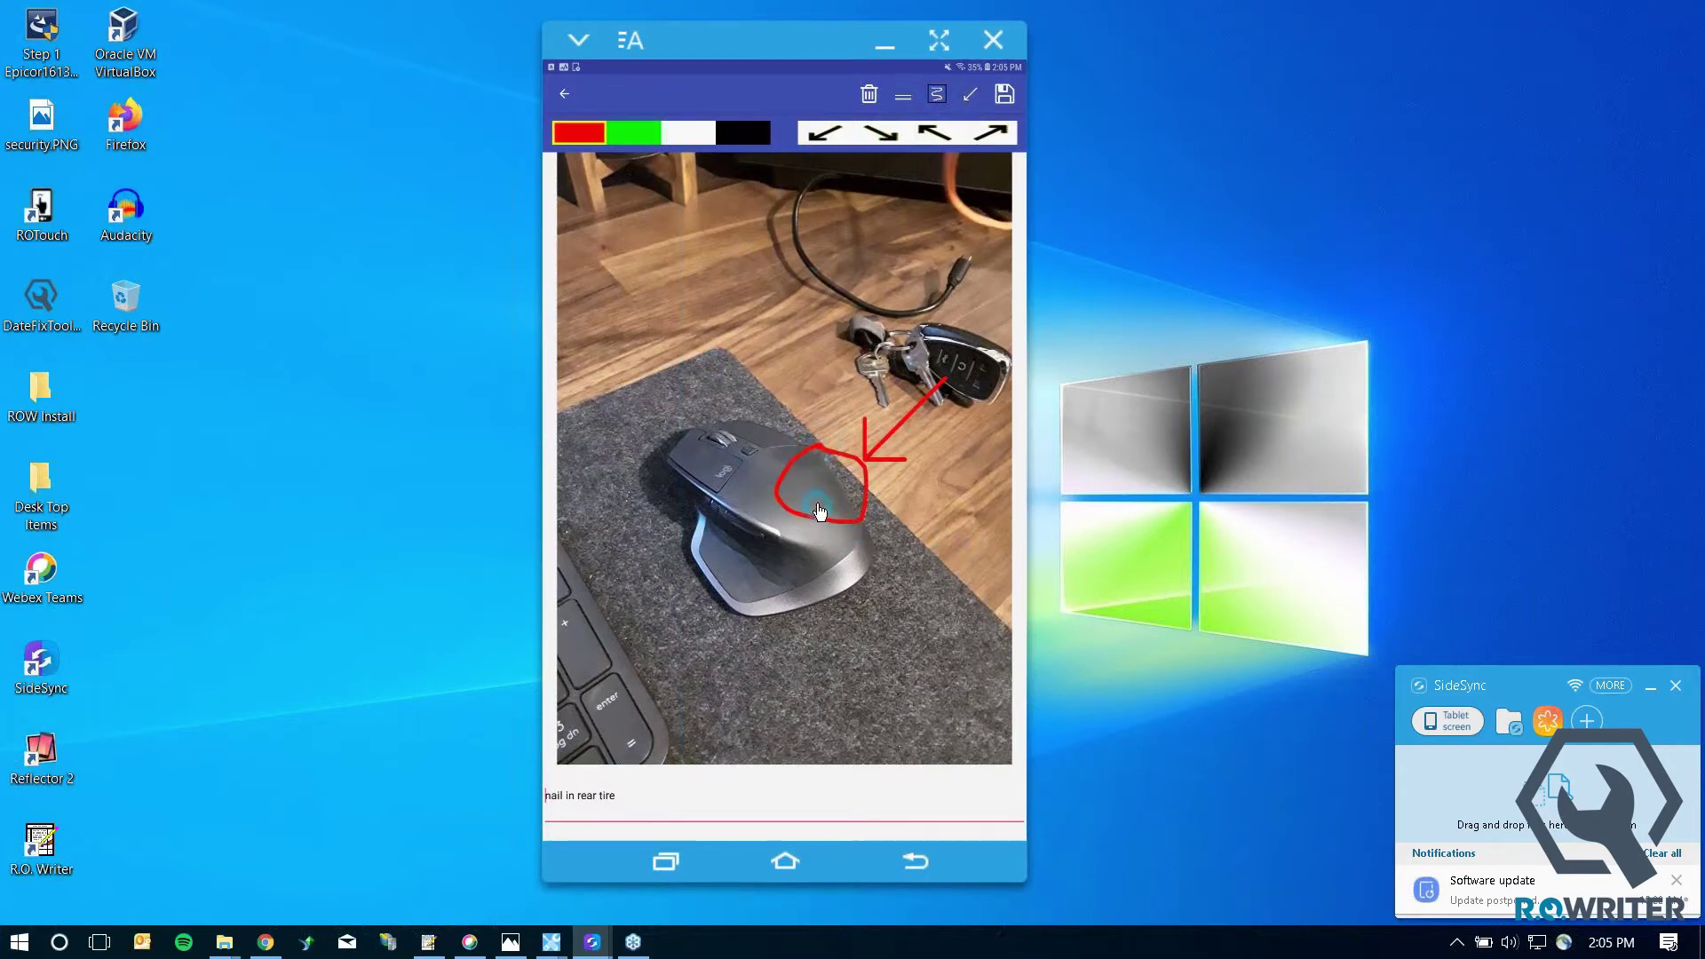
left_click(1003, 93)
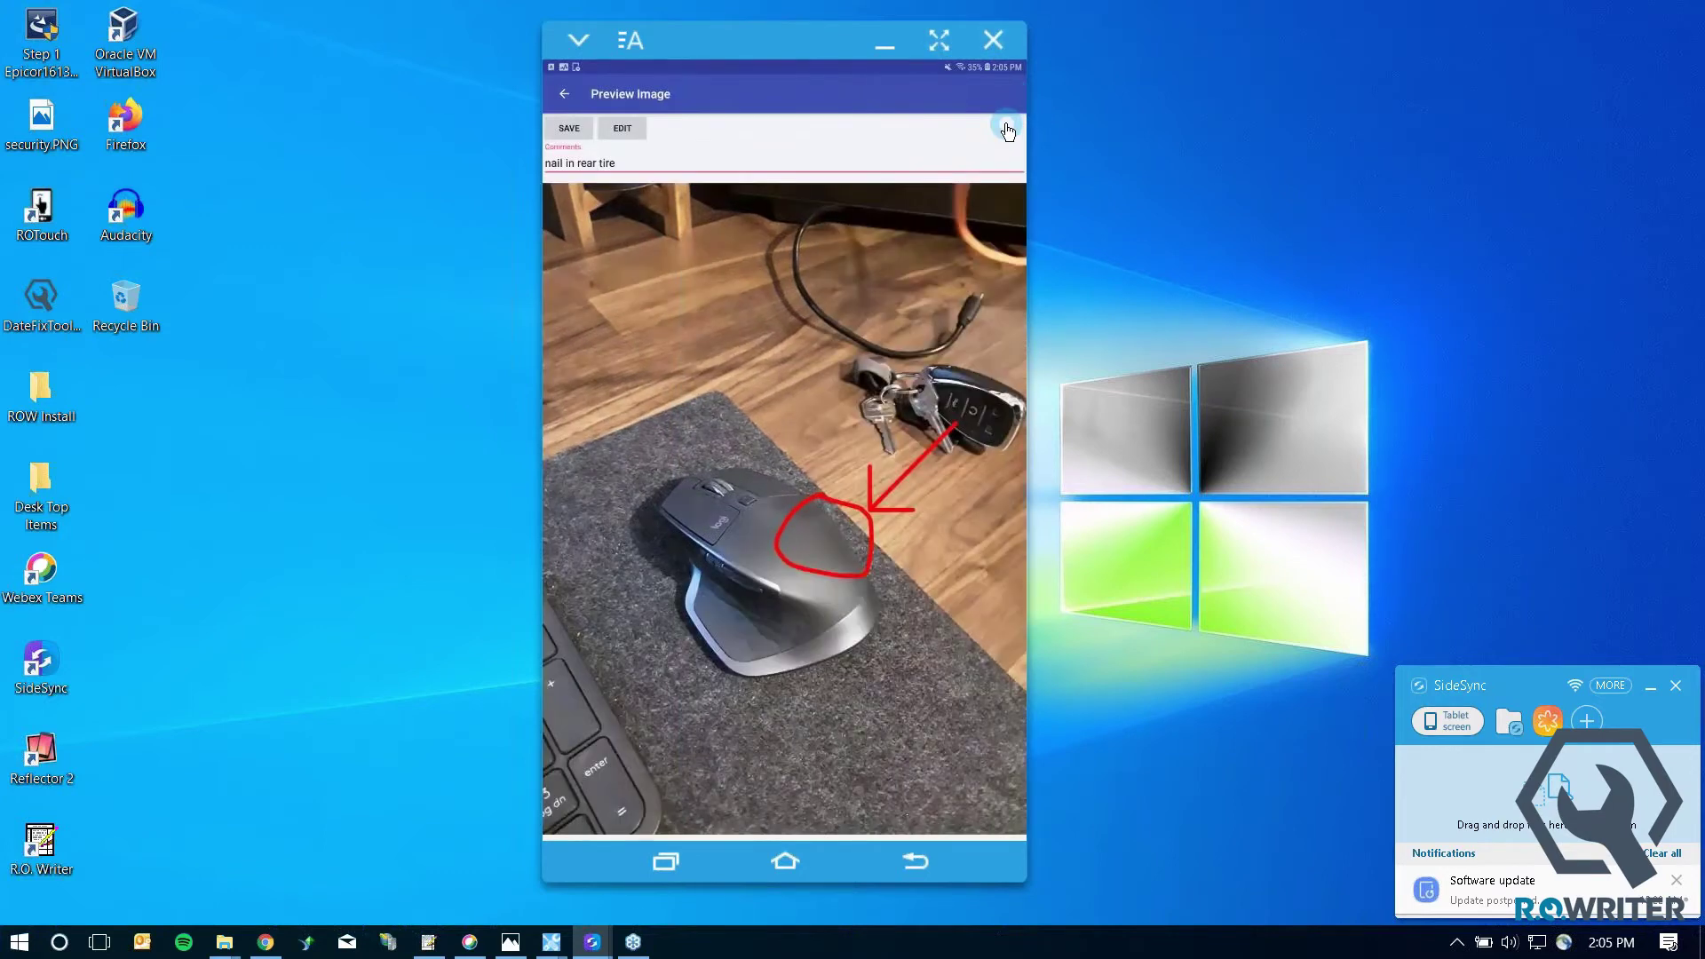
- Save the annotated image to the Right Front Tire item and return to the repair orders list
left_click(569, 130)
left_click(826, 215)
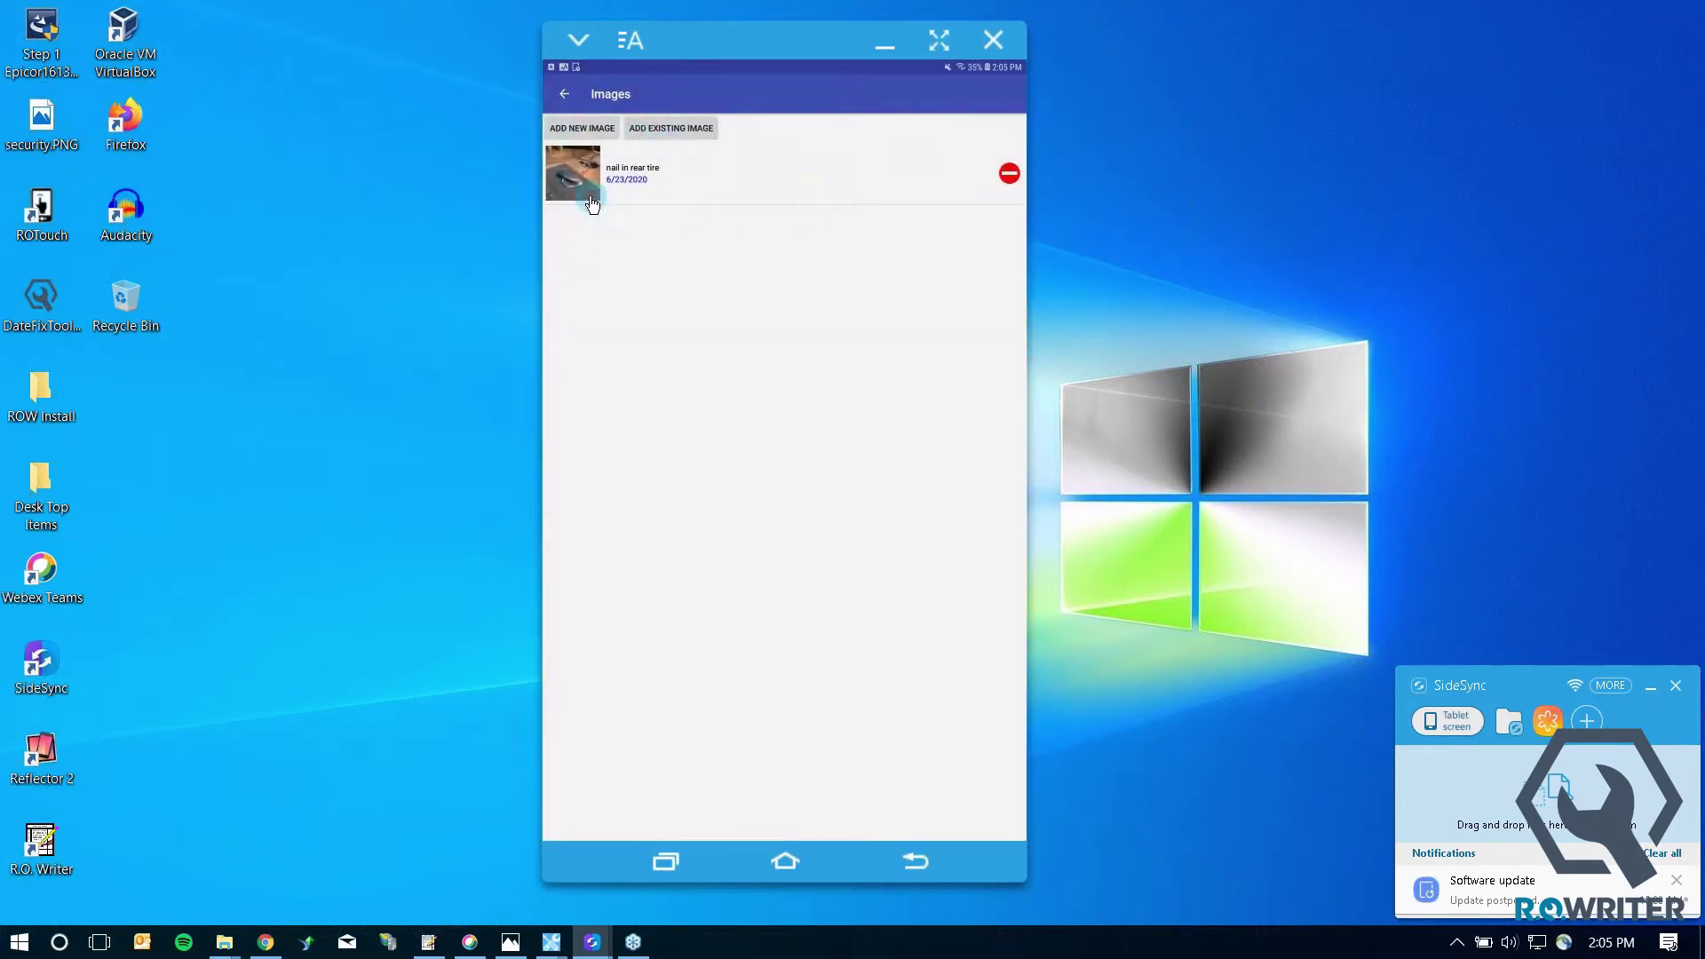
left_click(573, 216)
left_click(564, 96)
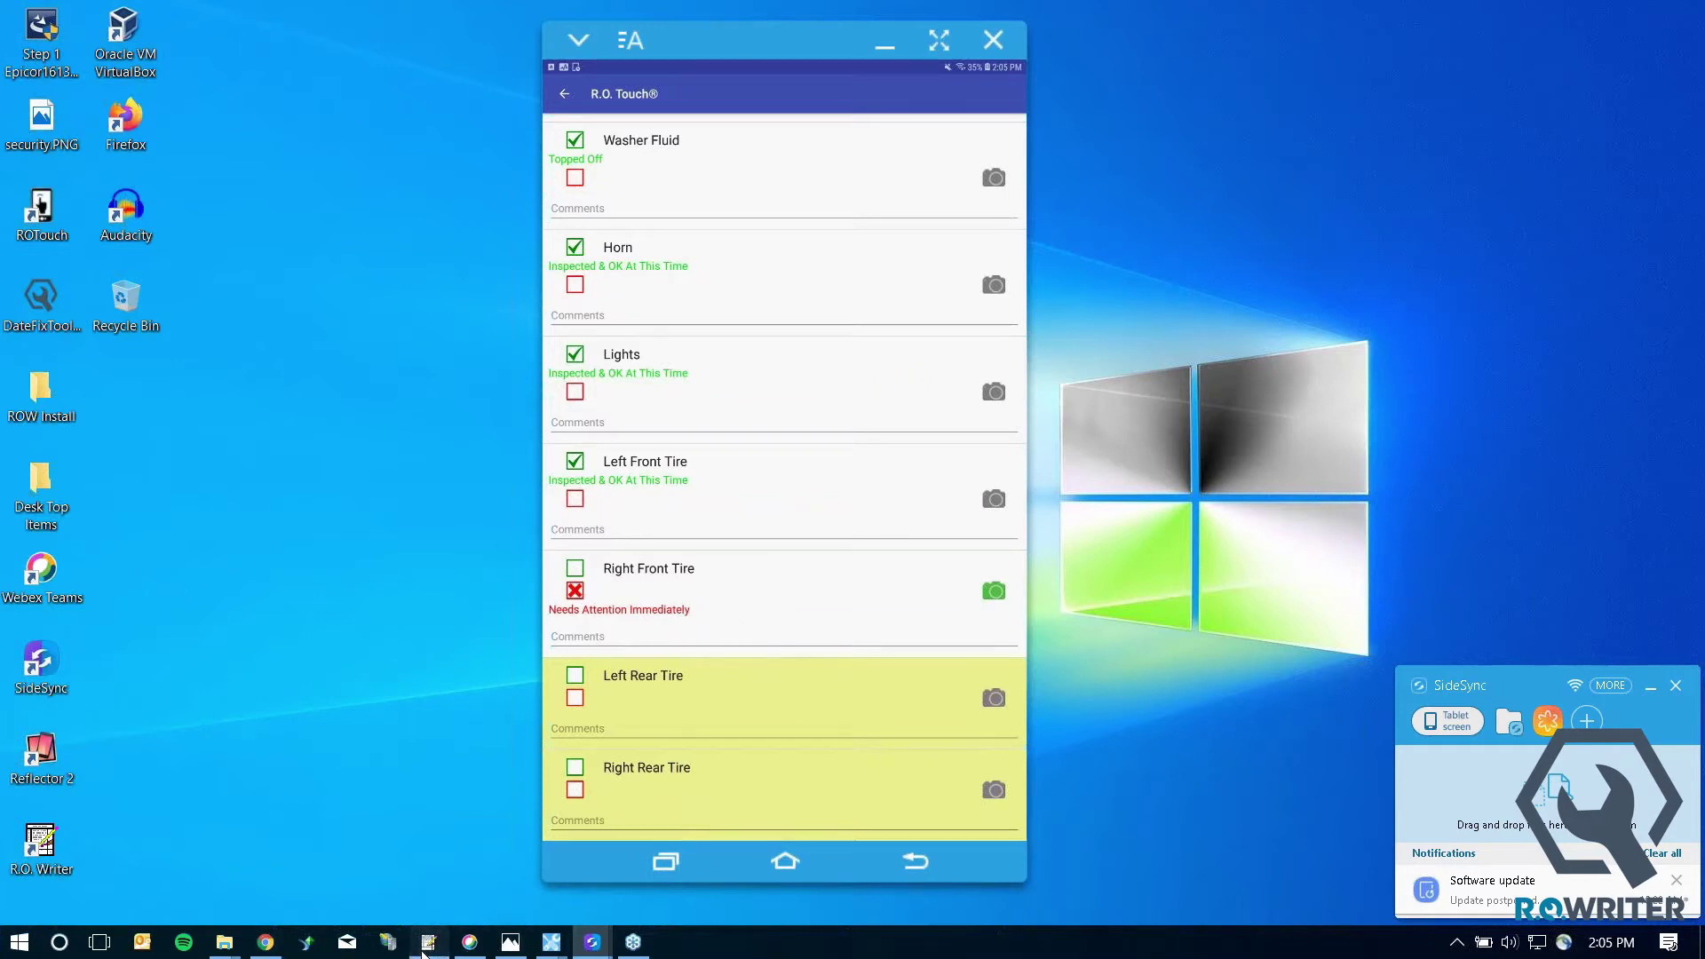
left_click(565, 95)
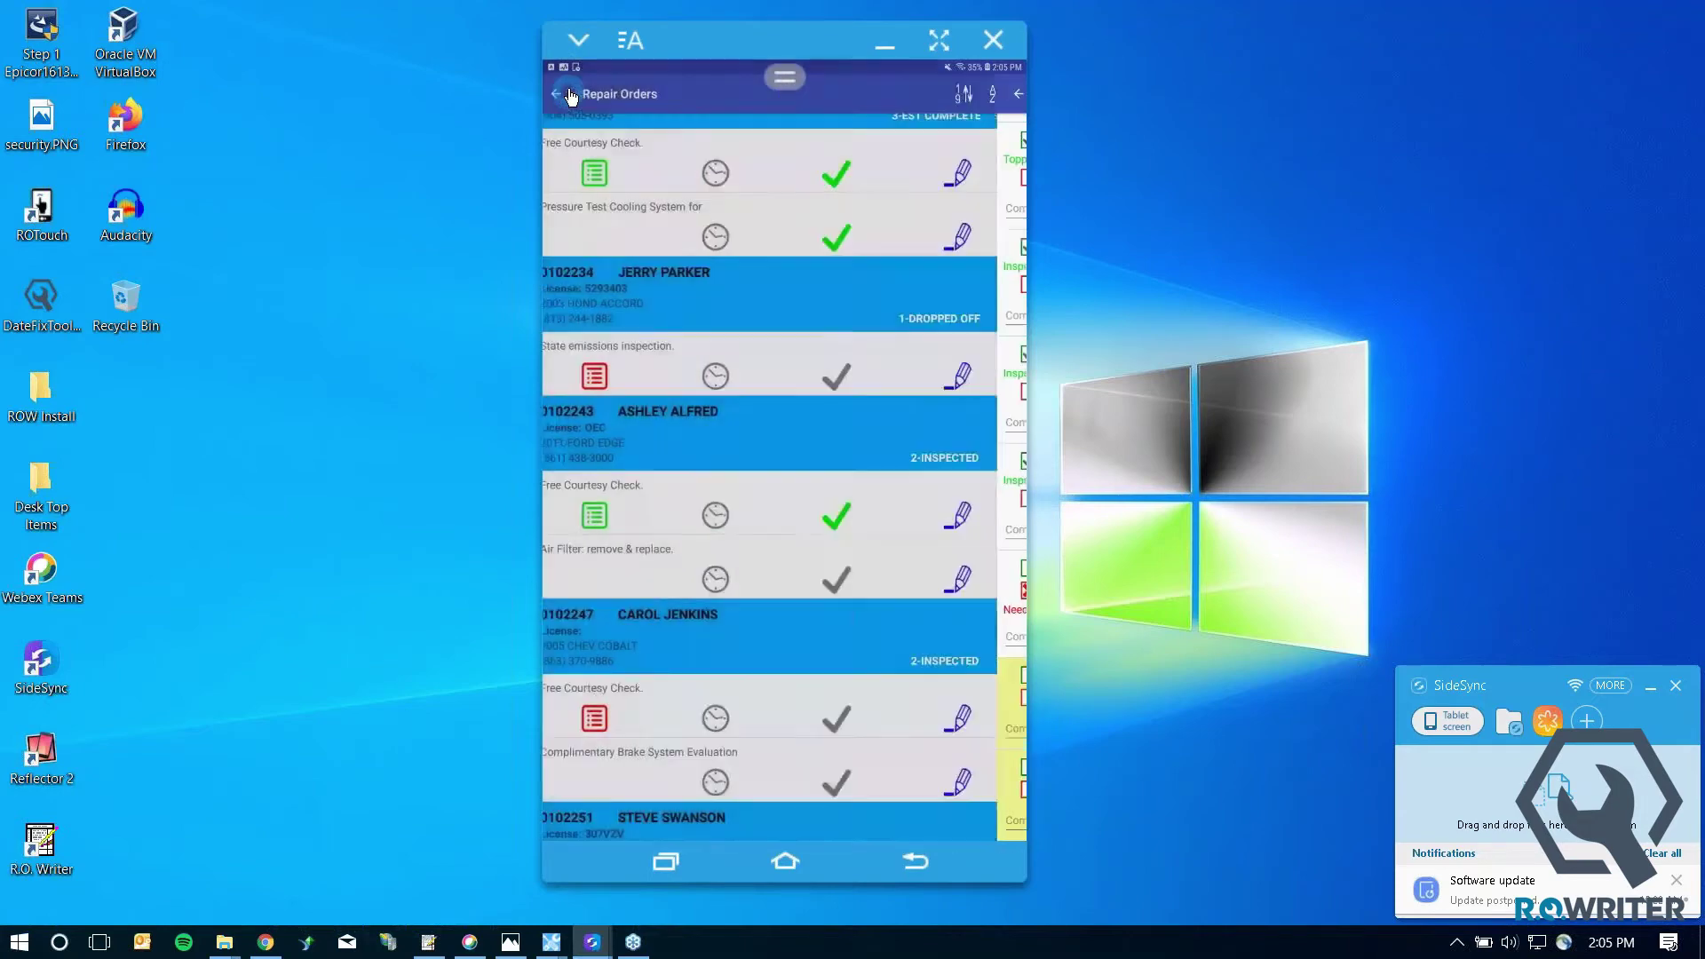
left_click(941, 529)
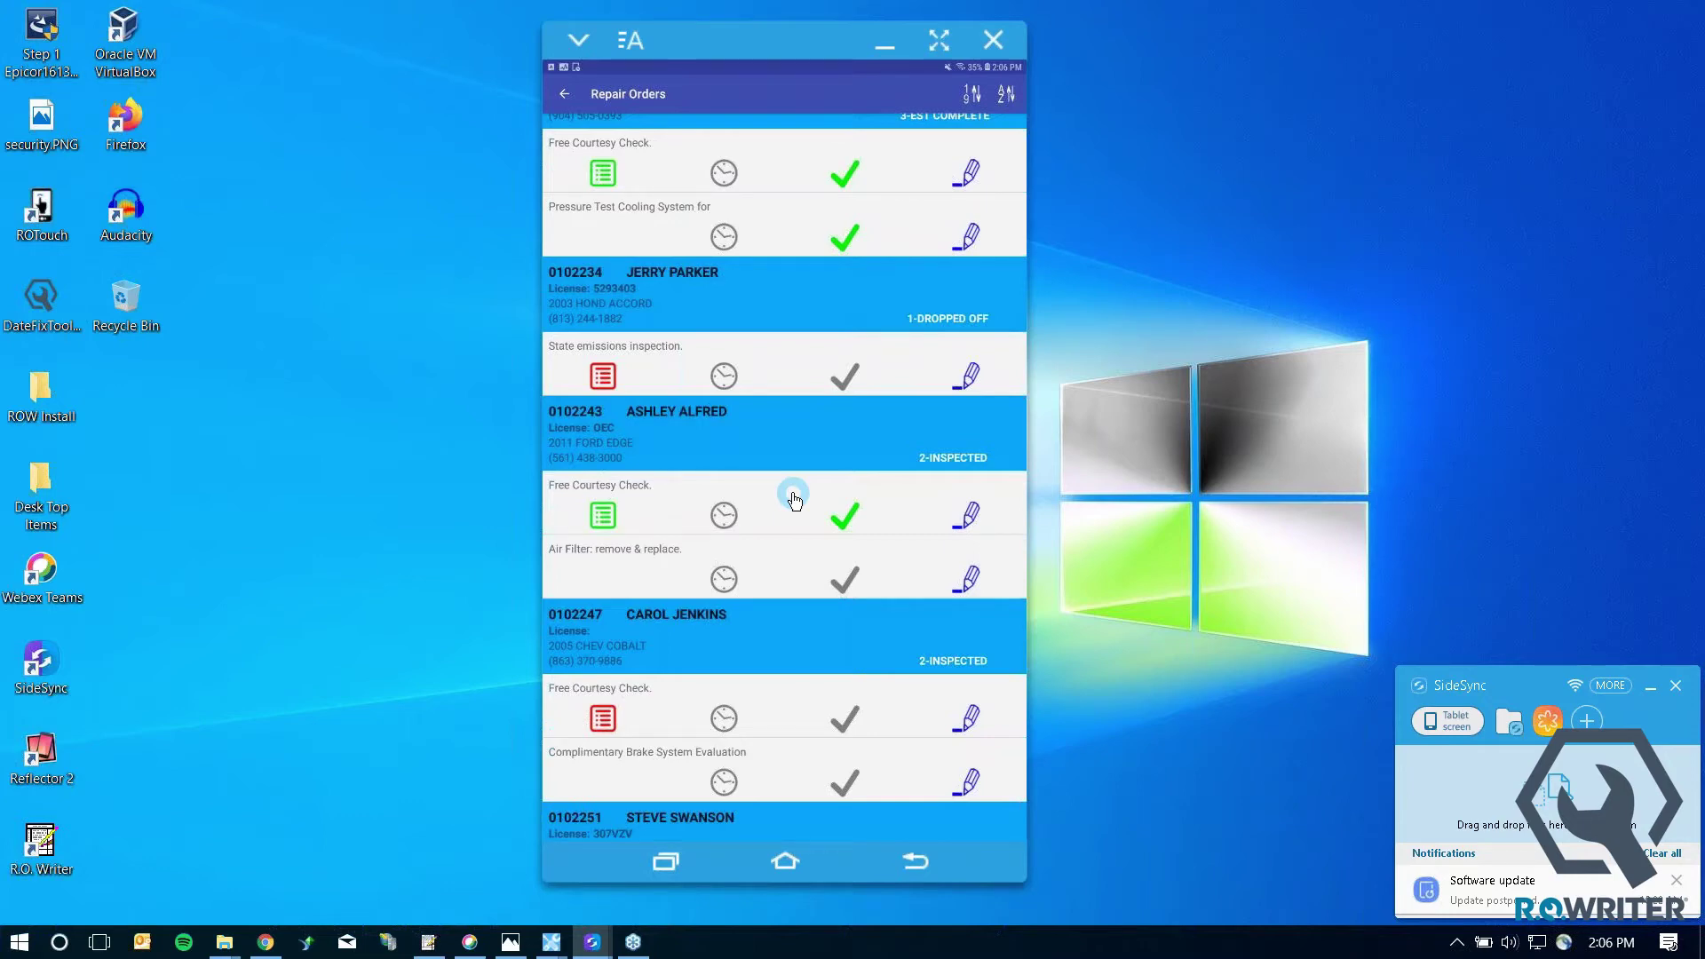
left_click_drag(793, 494, 825, 549)
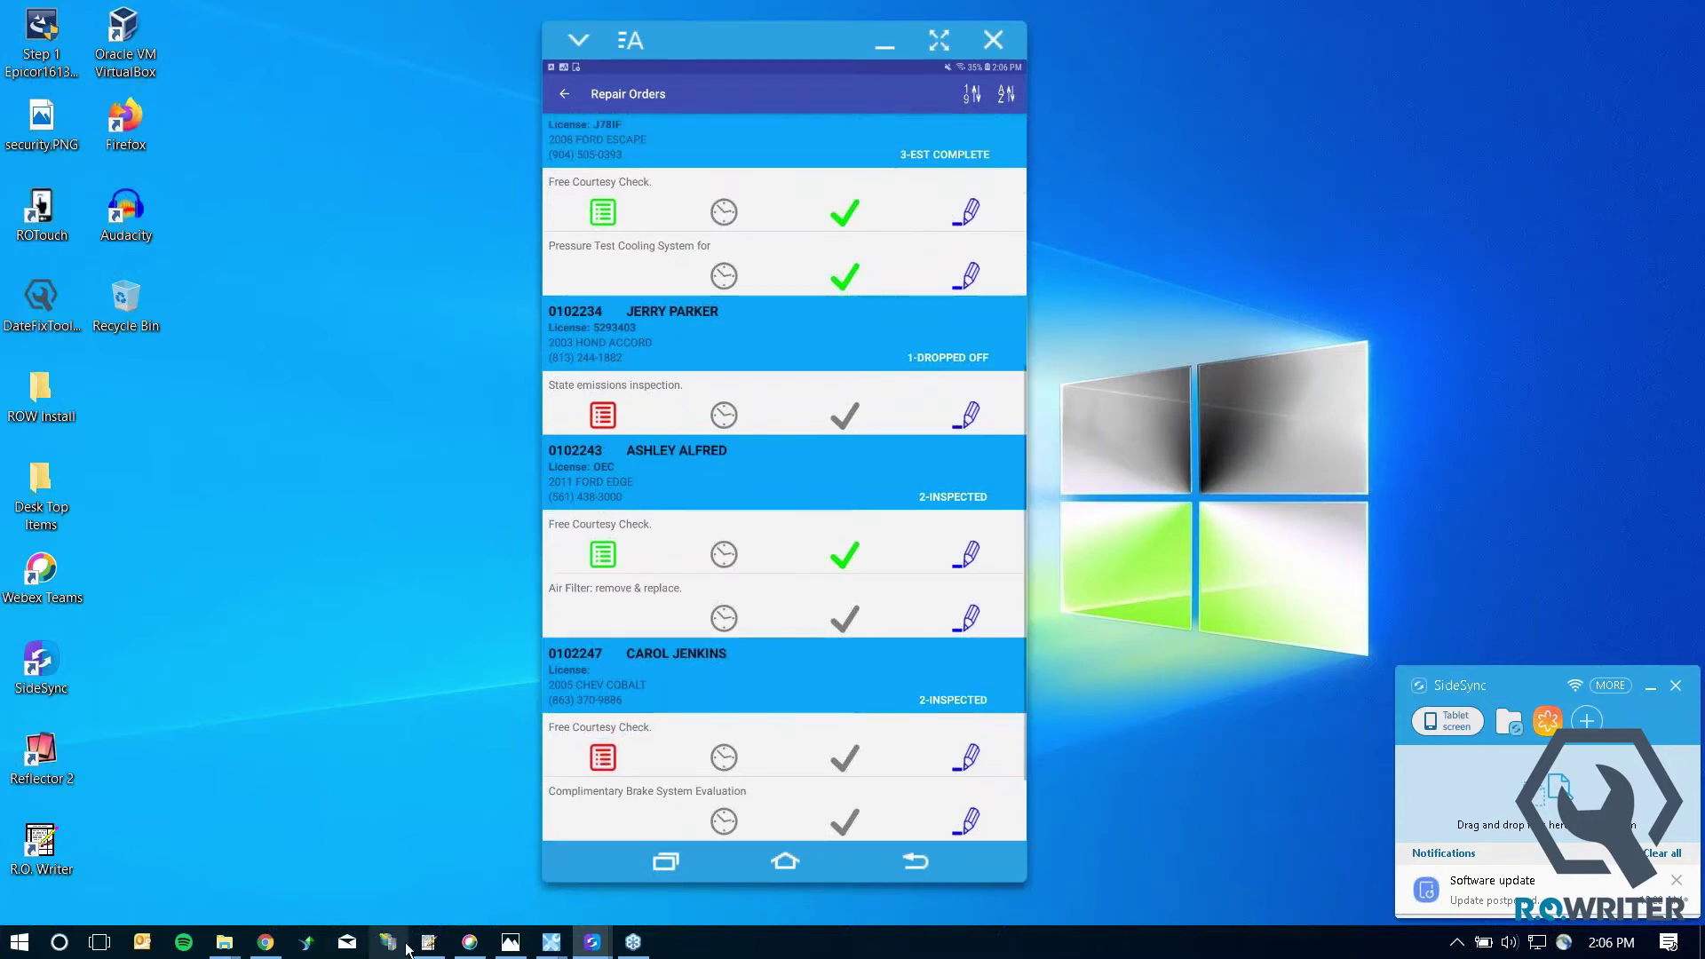
- Switch to R.O.Writer and display the invoice images attached to the 2005 Chevrolet Cobalt's repair order
left_click(429, 943)
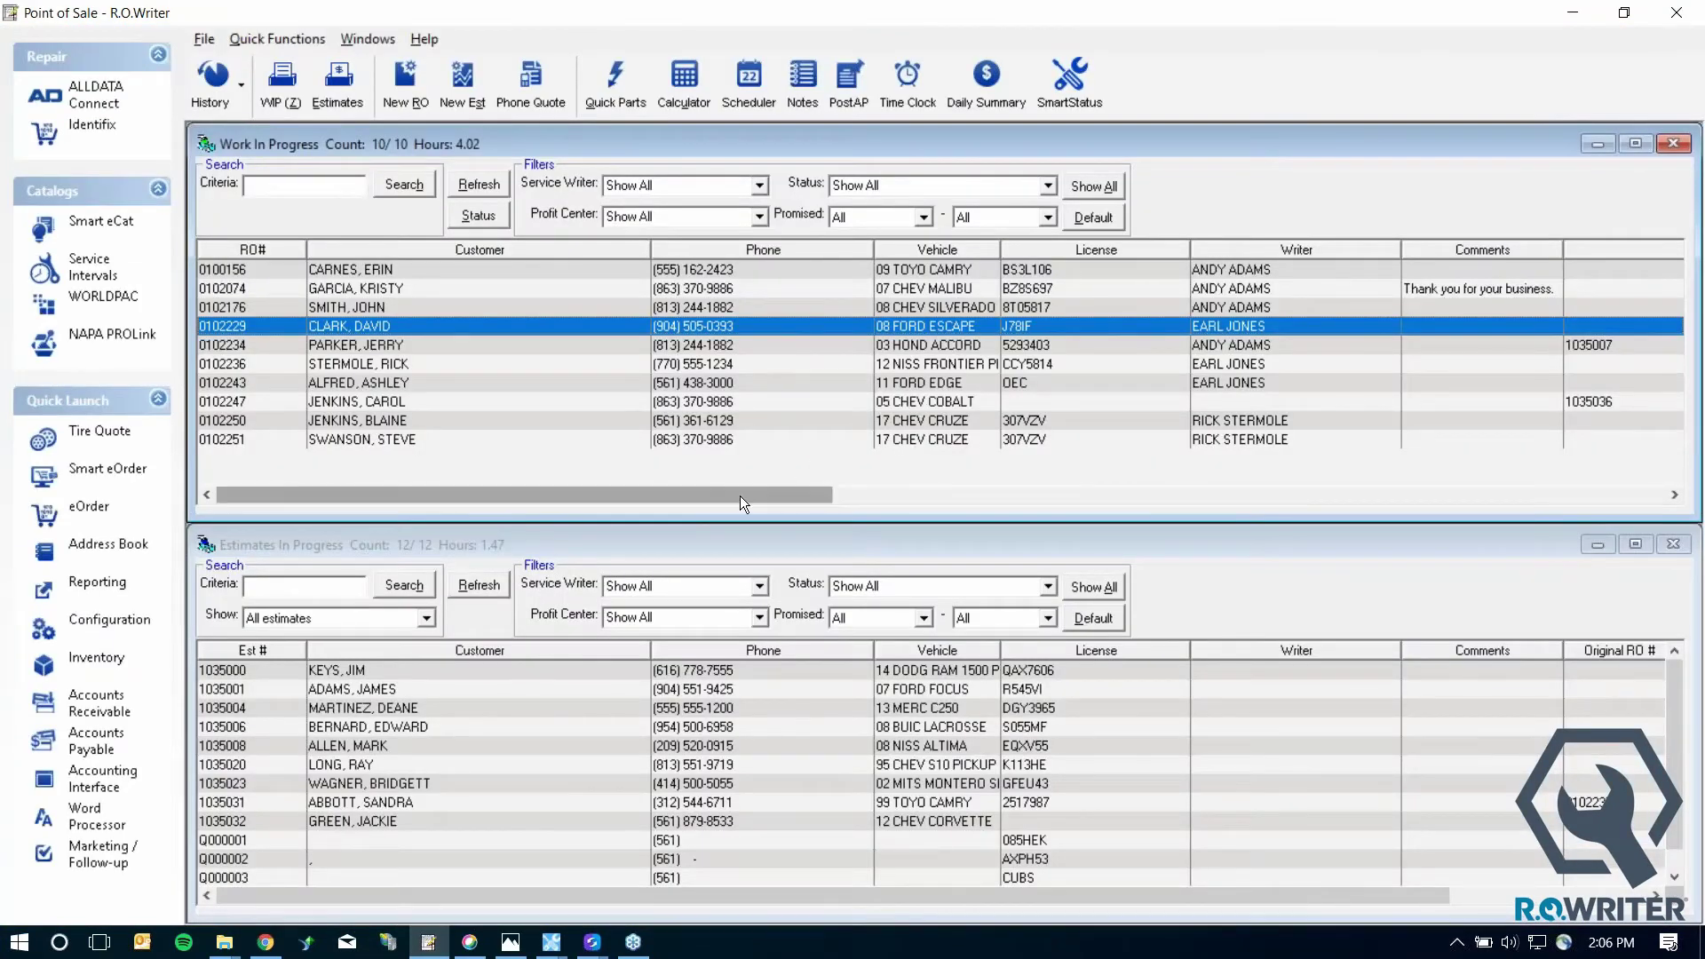
left_click(395, 404)
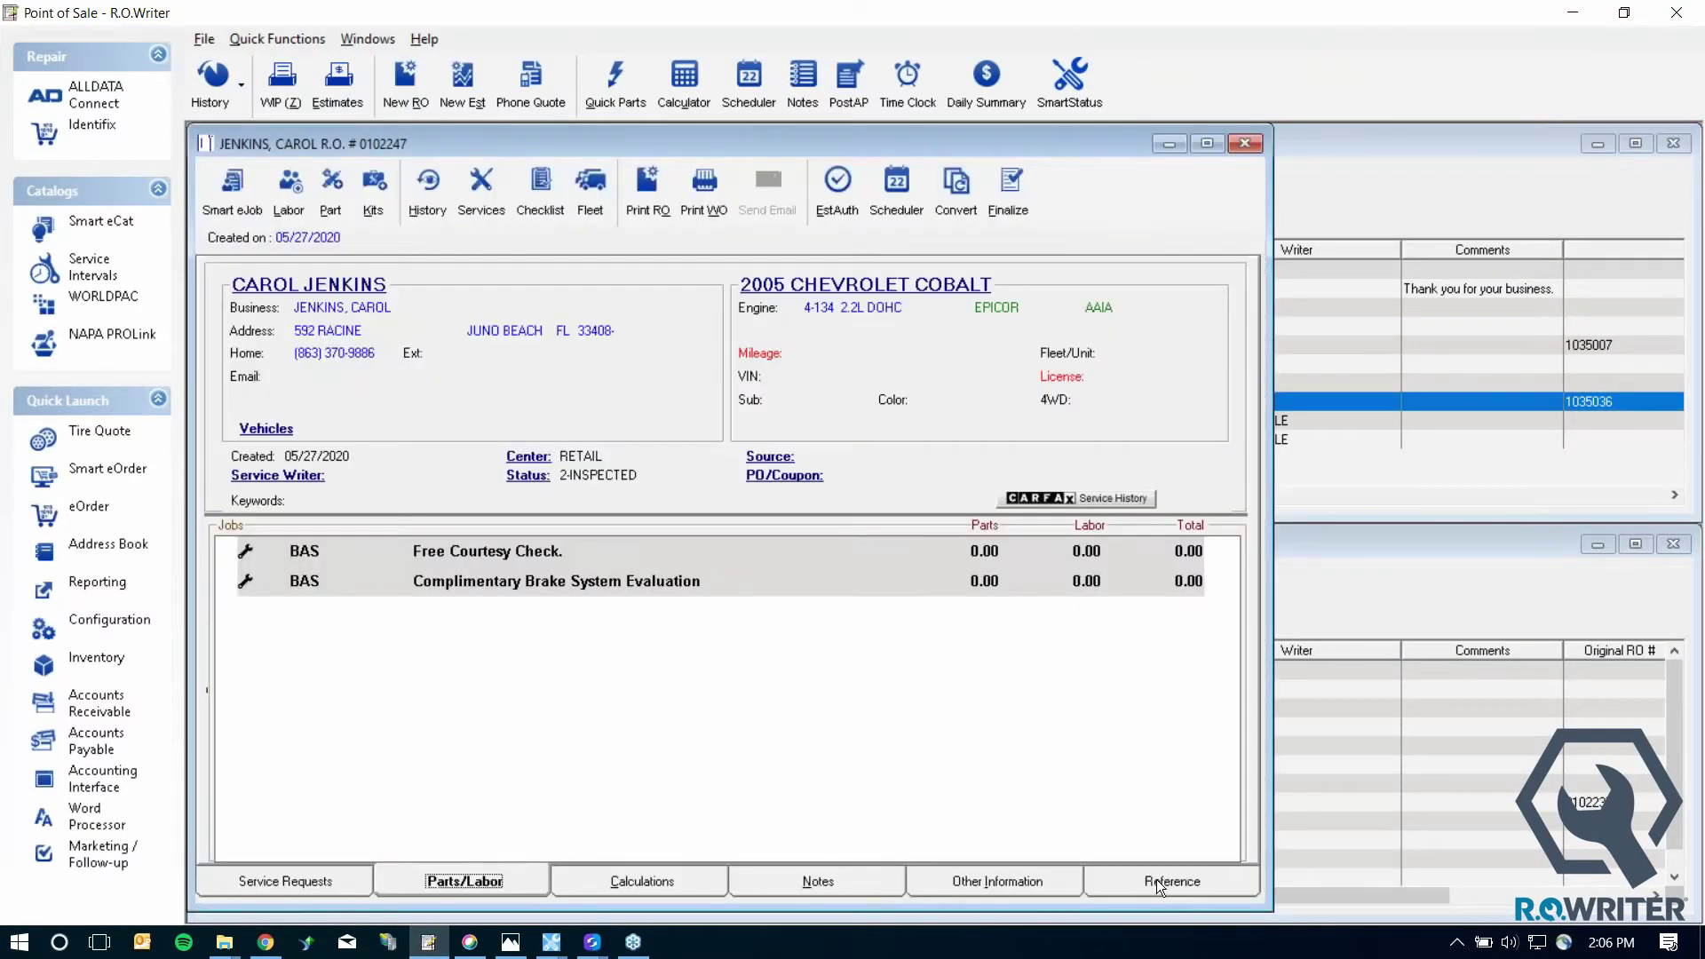
left_click(1156, 879)
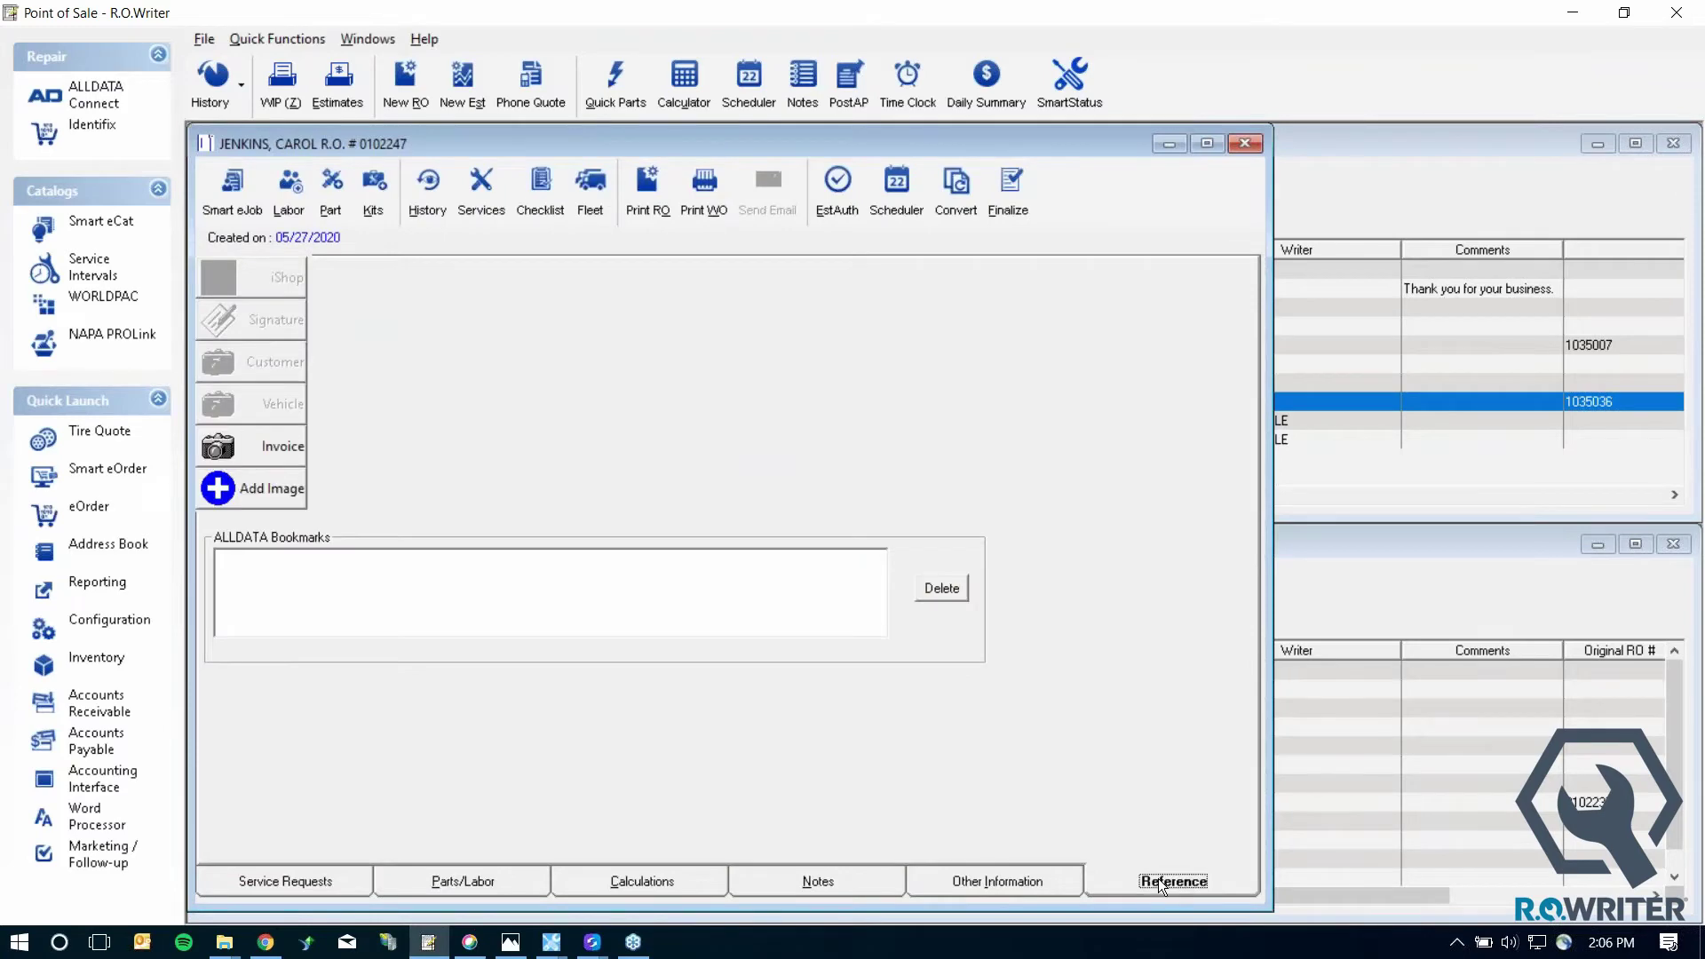
left_click(241, 450)
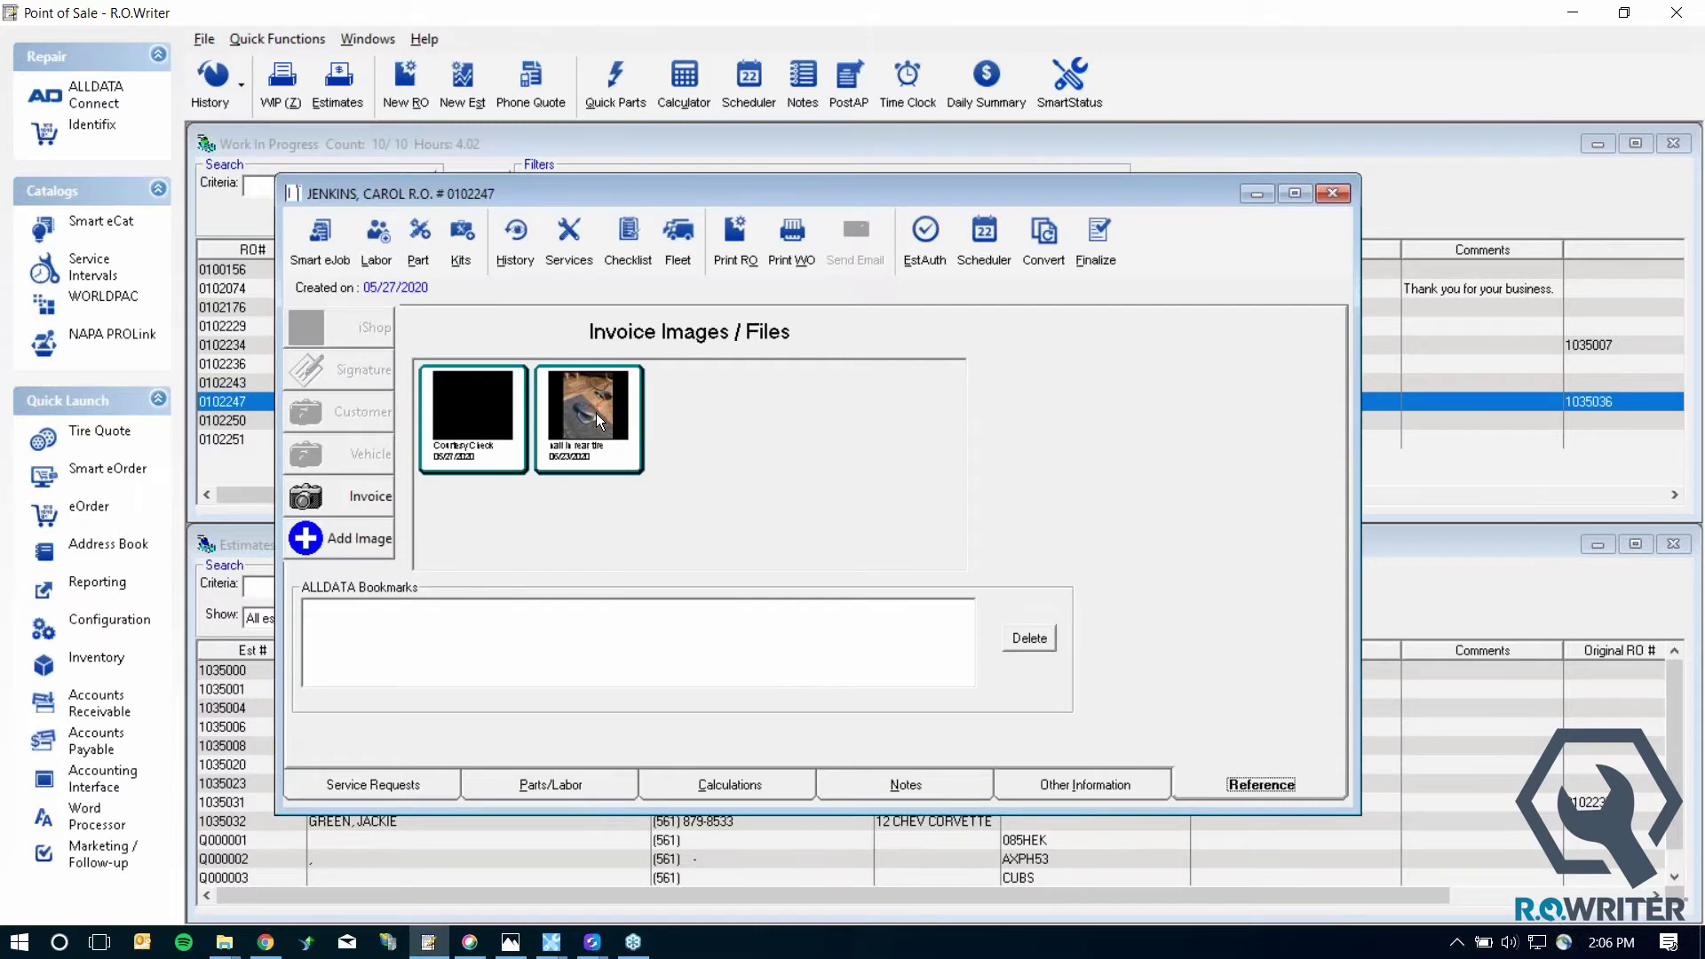
- Review the Courtesy Check report, including item conditions and the captioned Right Front Tire photo, and close it
double_click(460, 425)
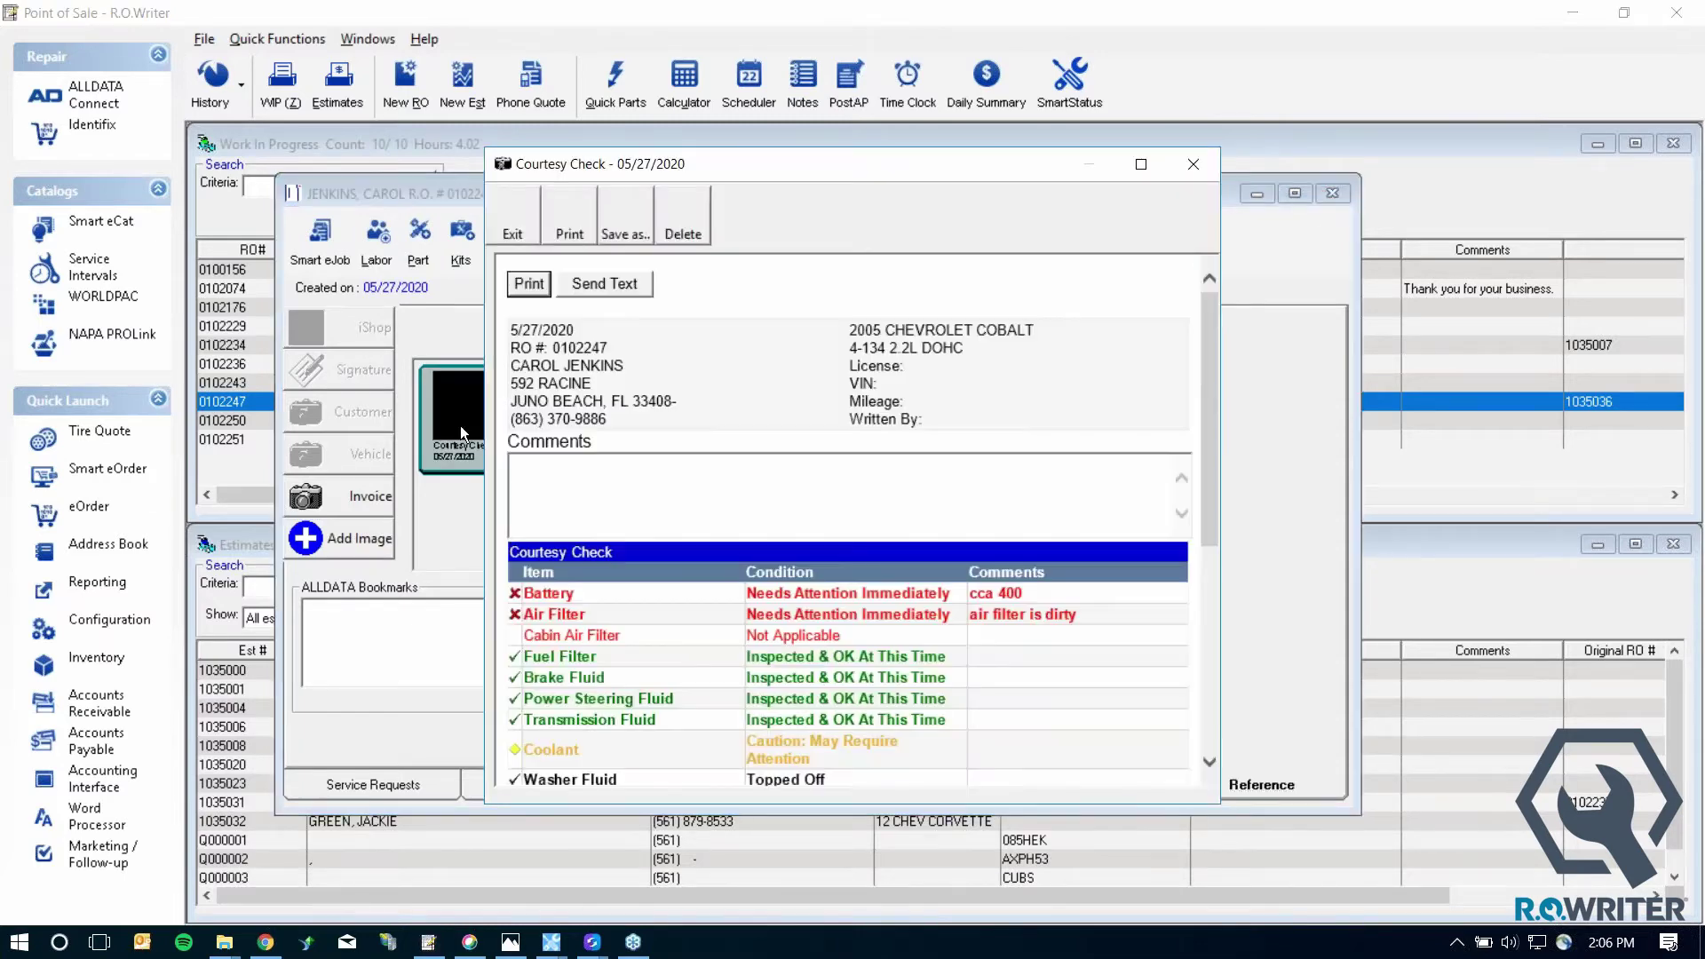
left_click_drag(1207, 449, 1220, 535)
scroll(1030, 498, "up", 1)
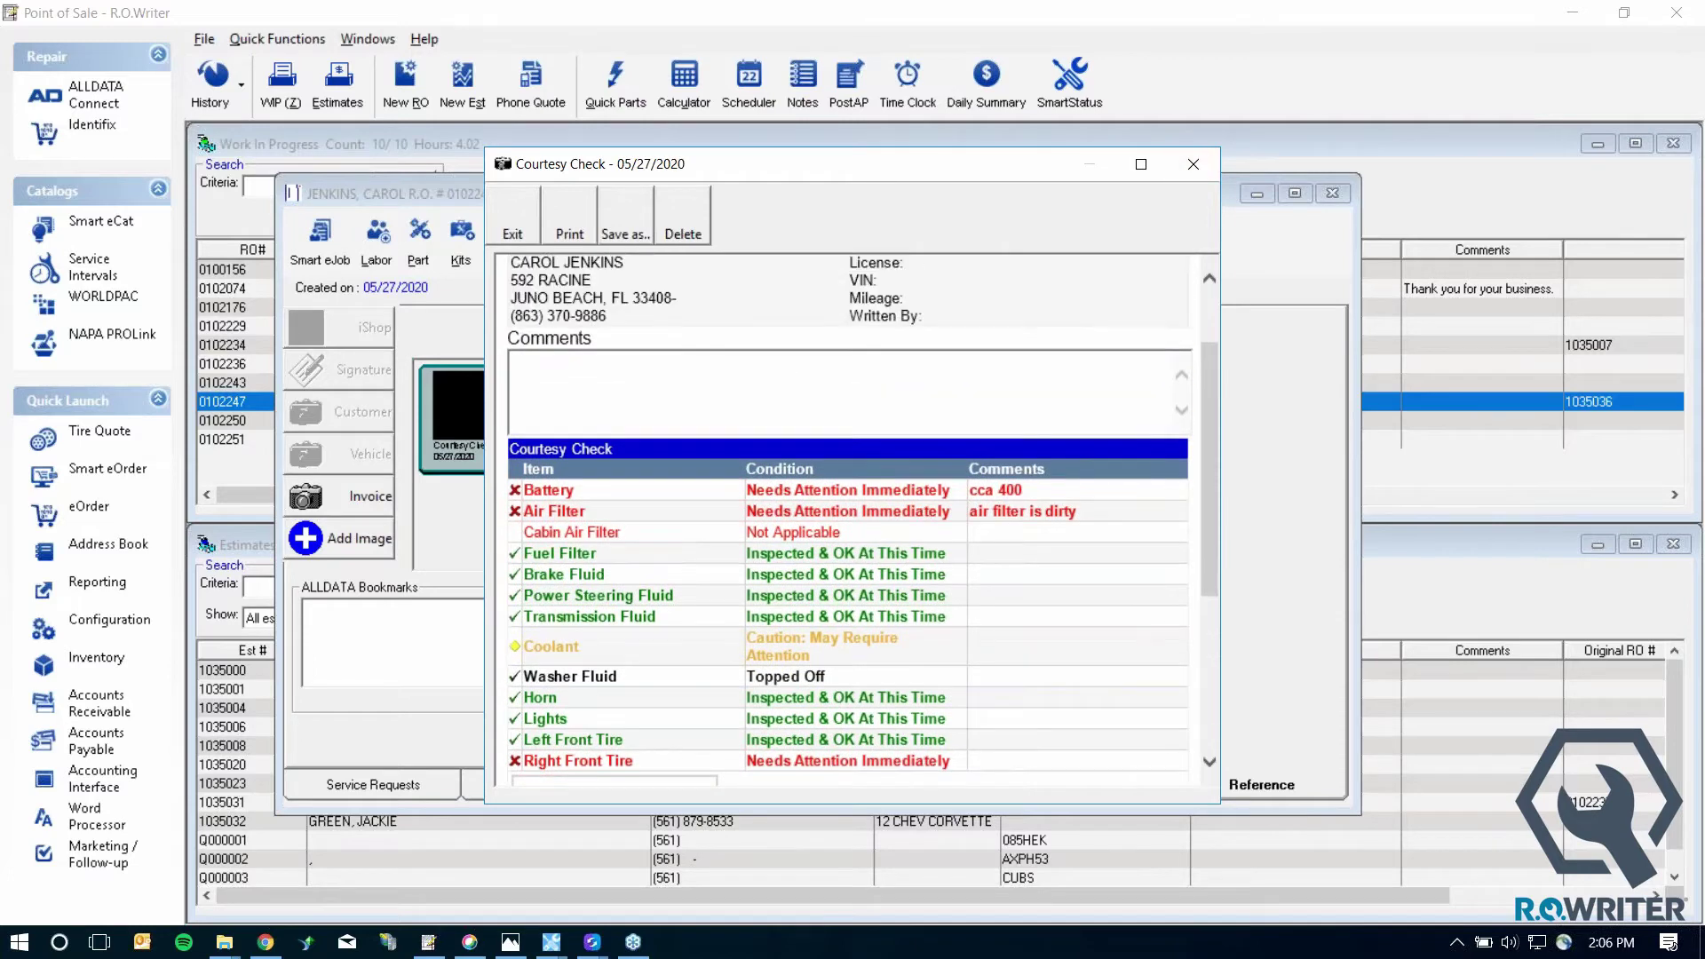
scroll(1010, 541, "down", 4)
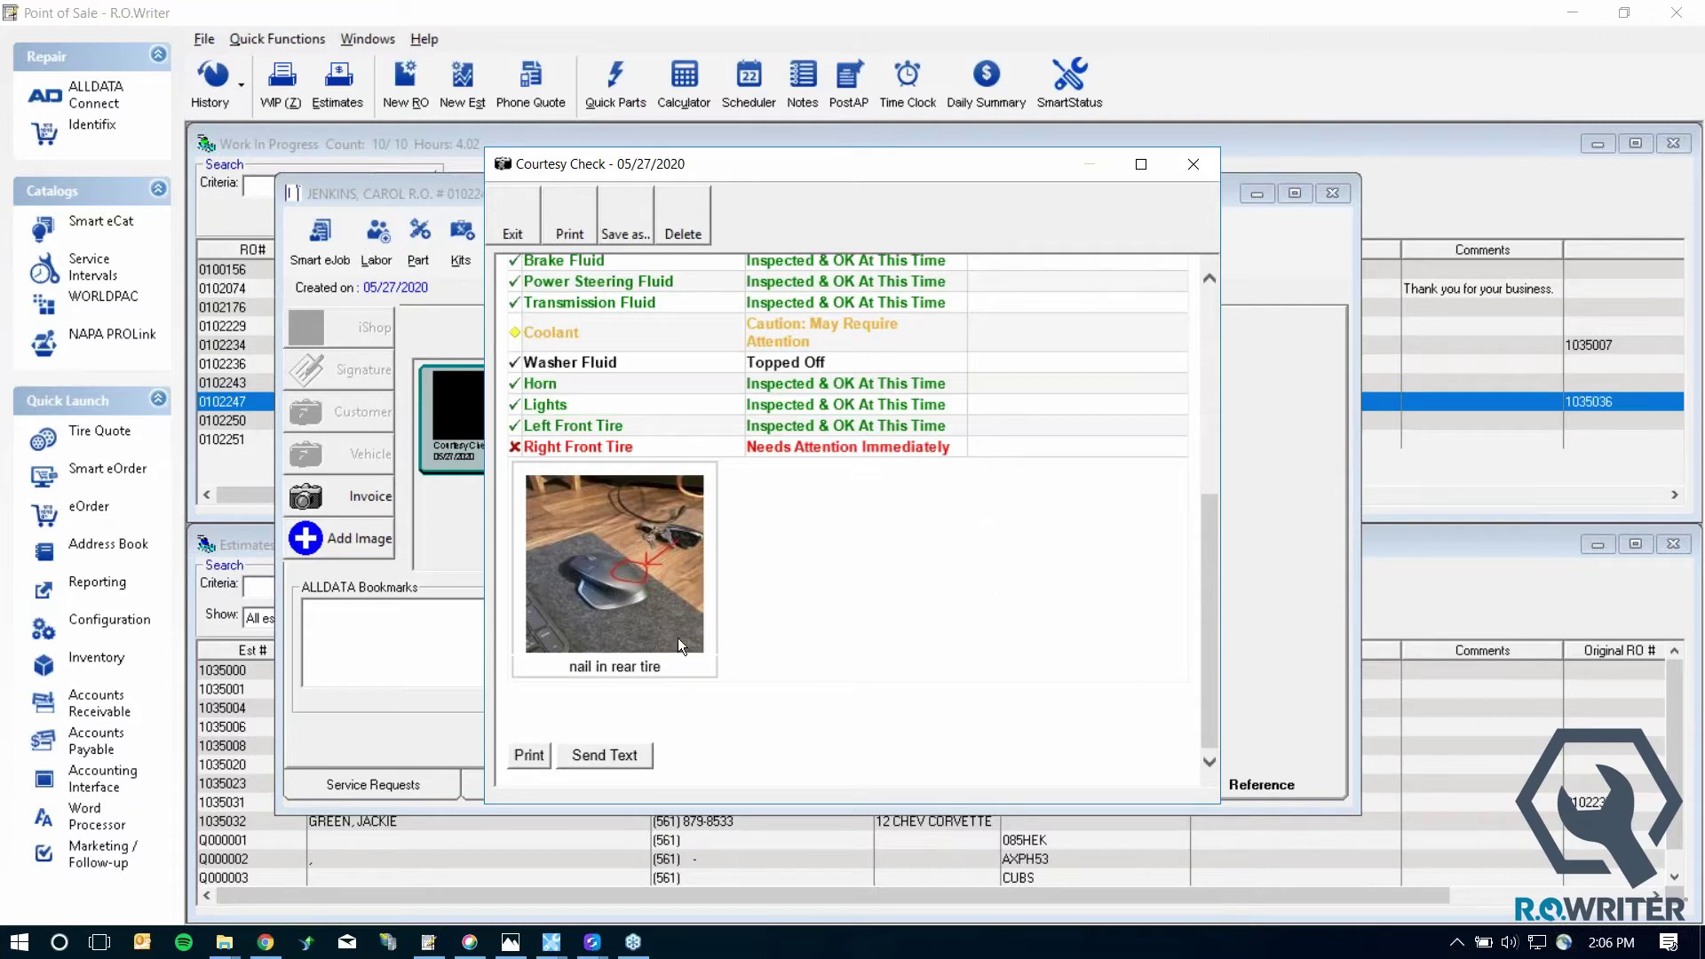
left_click_drag(561, 669, 698, 672)
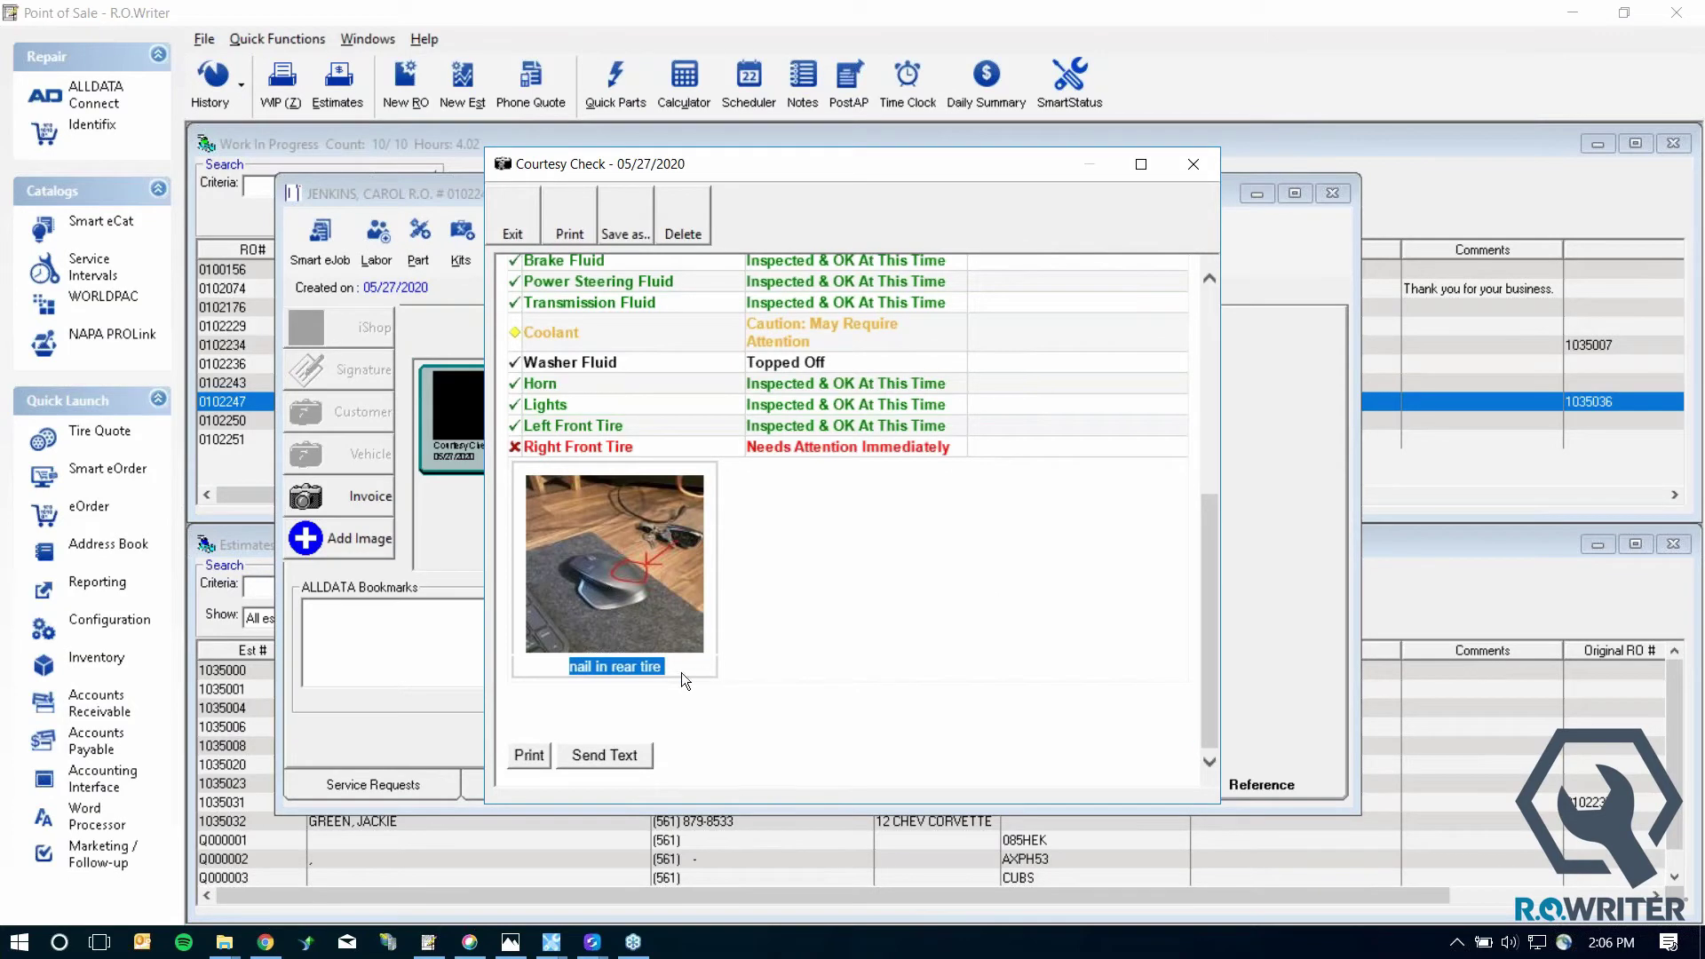
left_click(725, 670)
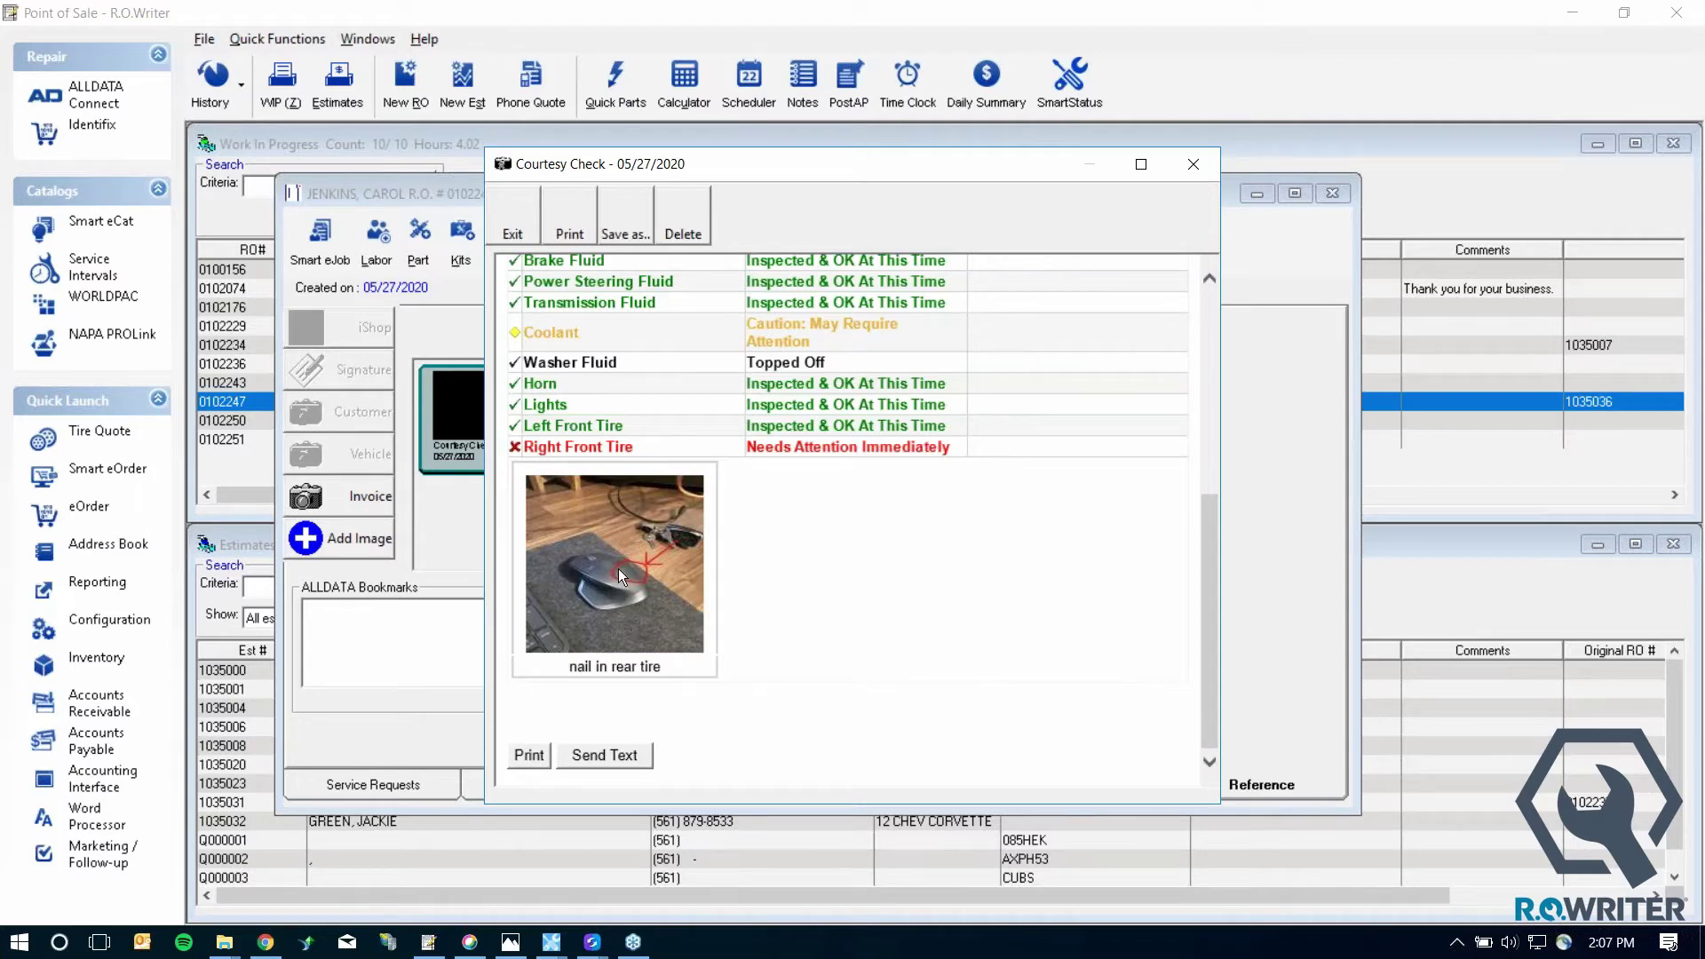
left_click_drag(1213, 599, 1210, 344)
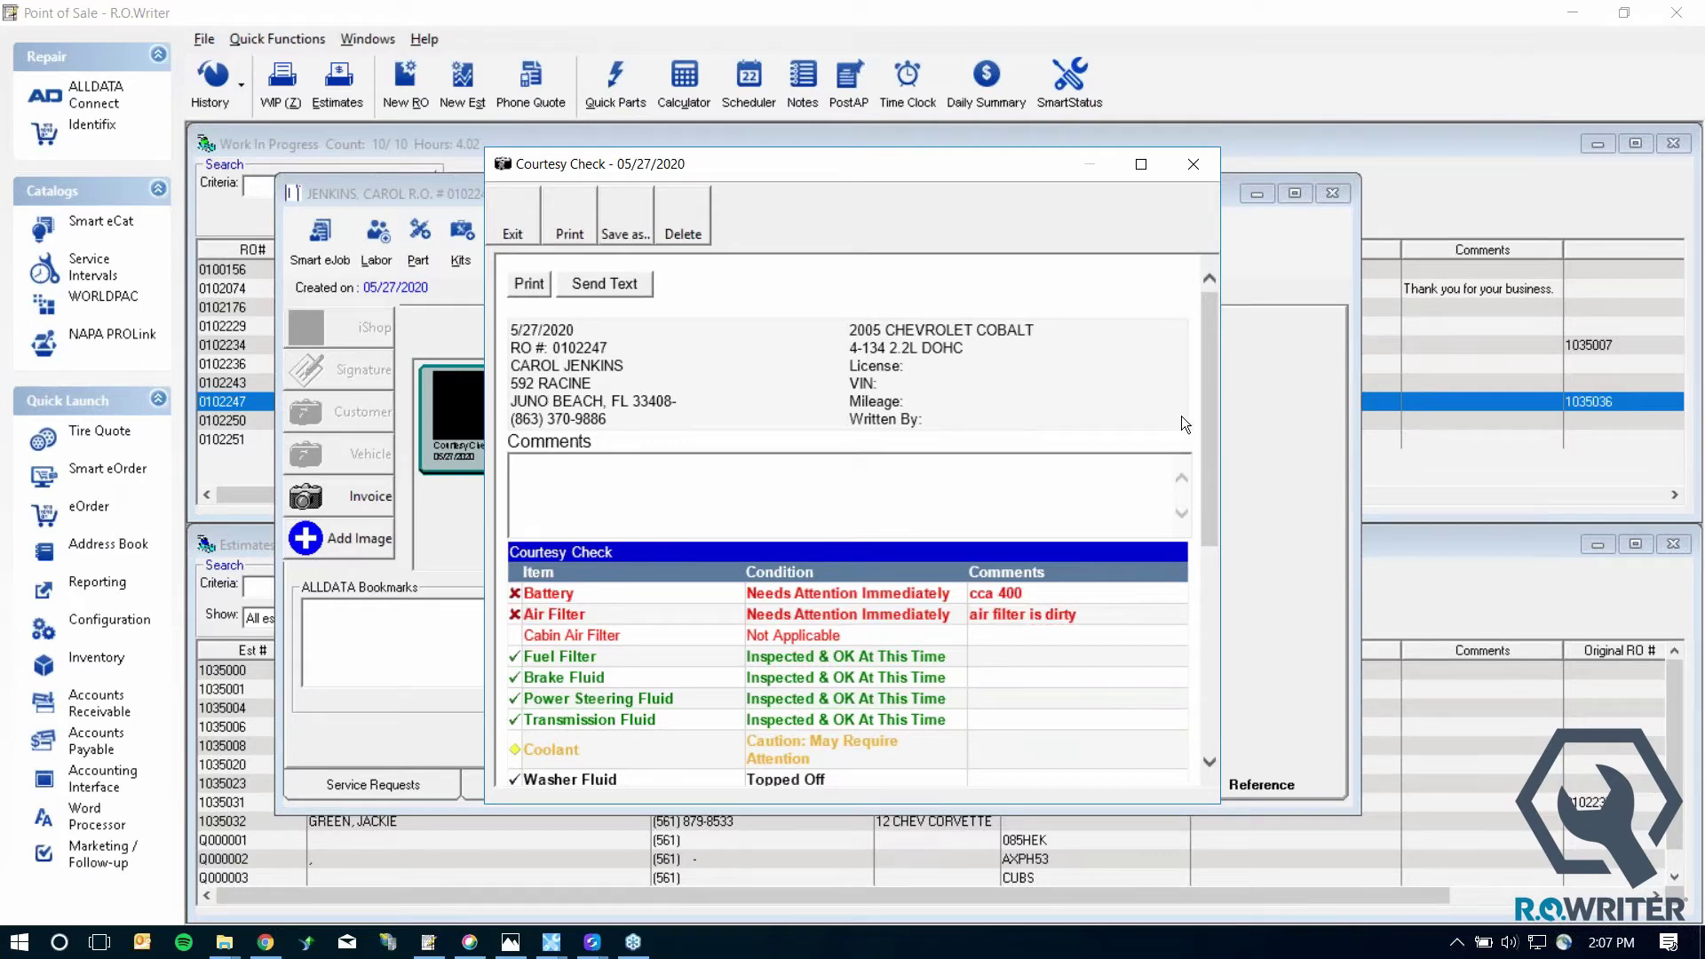
left_click_drag(1206, 399, 1207, 193)
left_click(1194, 164)
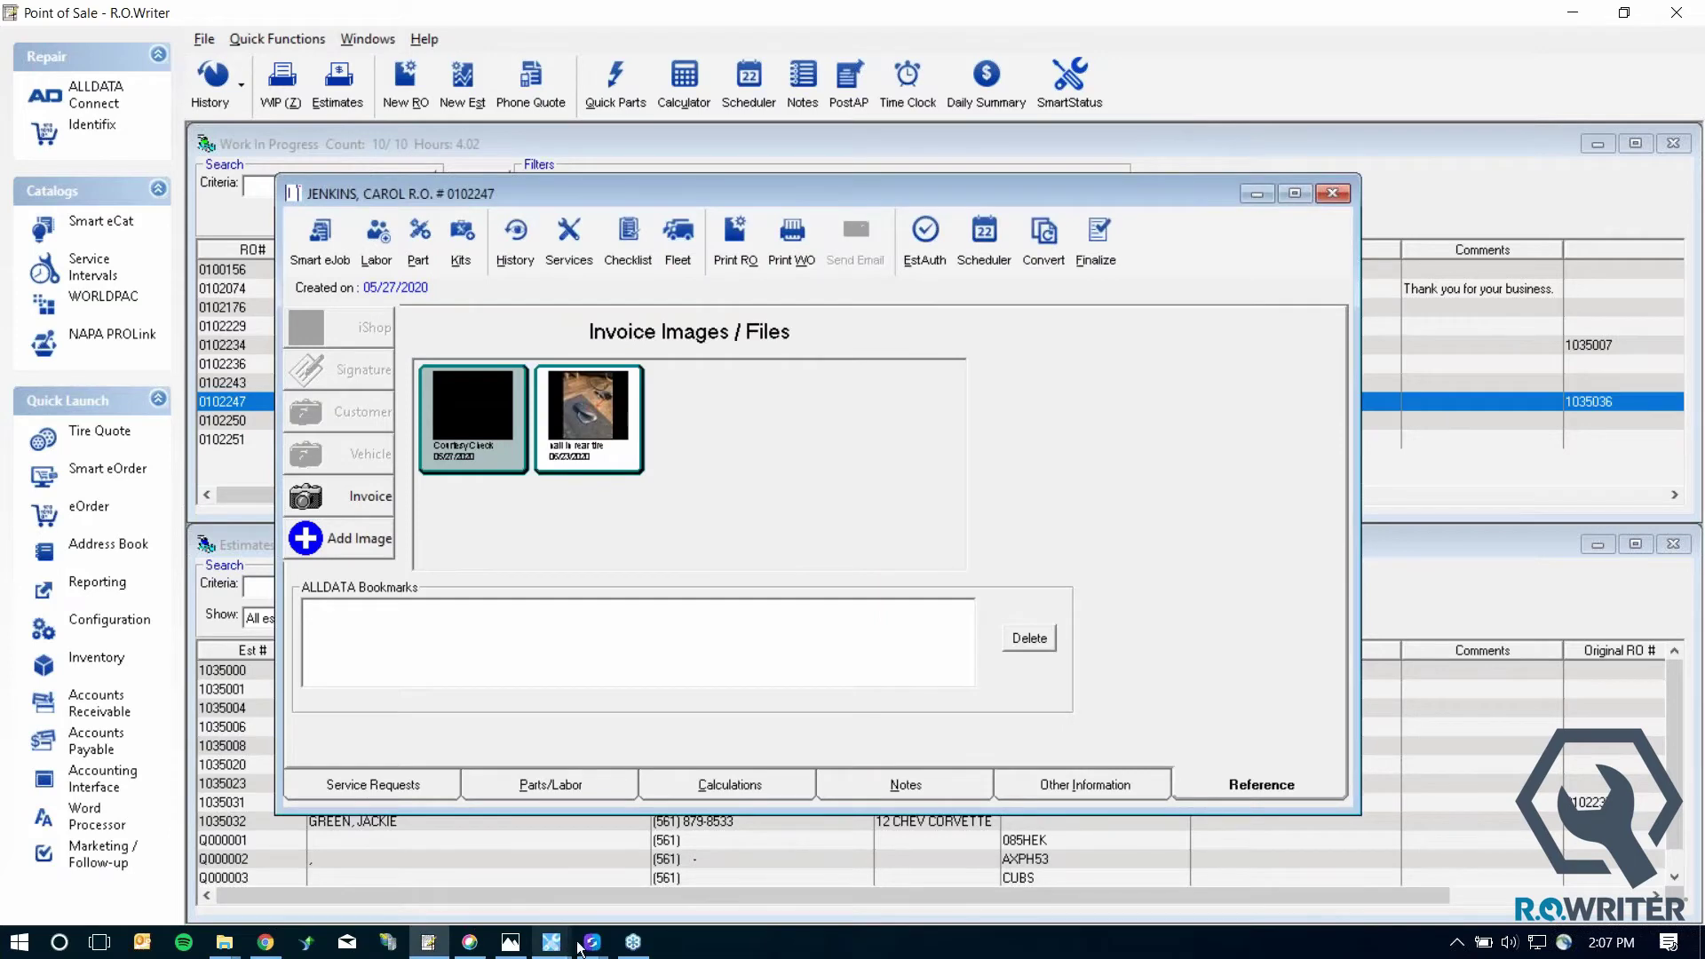
- Switch back to the mirrored tablet and examine the 2011 Ford Edge's Free Courtesy Check down to the rear tire items
left_click(593, 941)
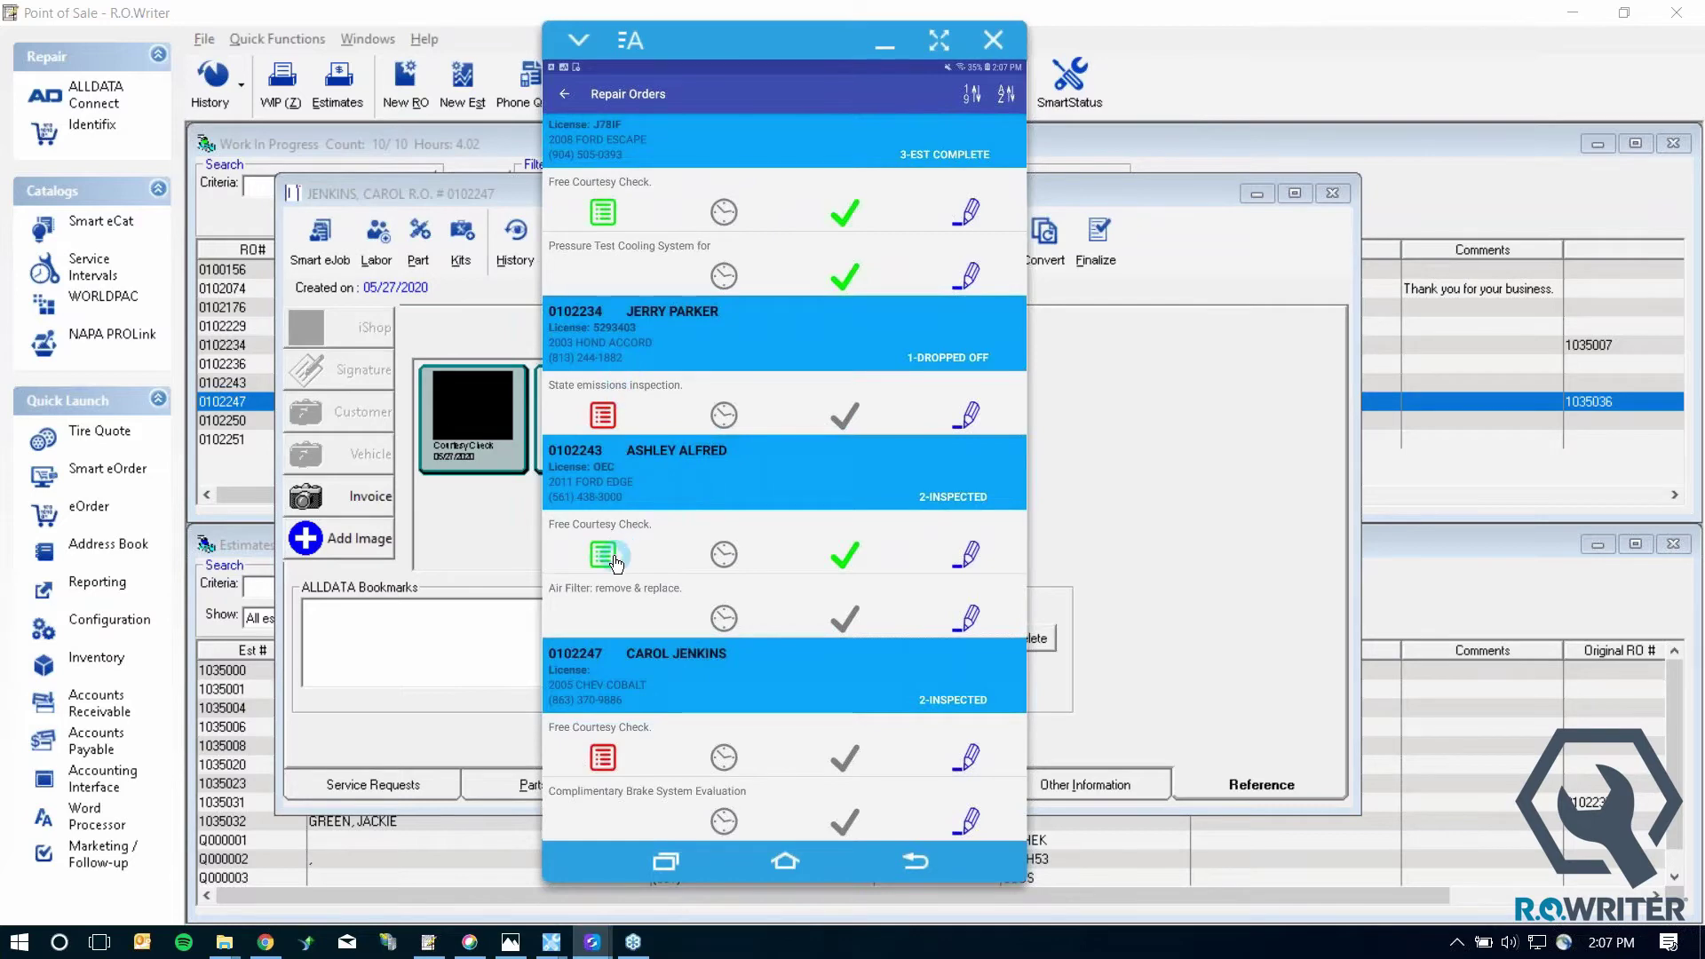
left_click(713, 556)
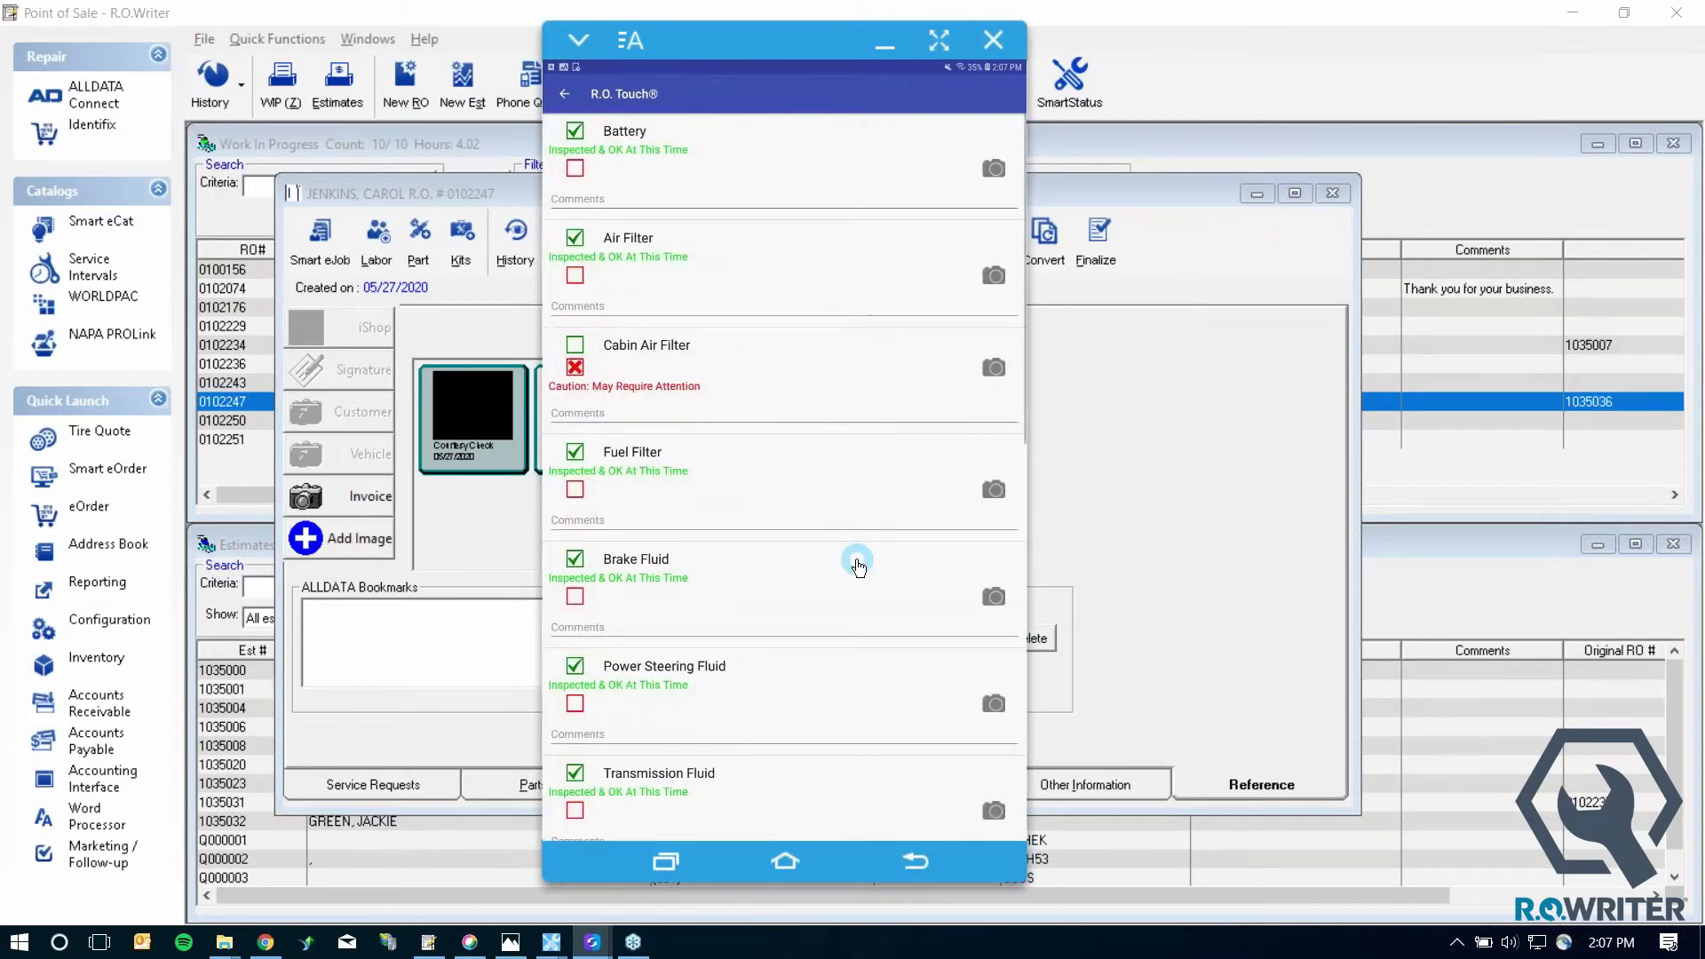
scroll(857, 566, "down", 2)
scroll(858, 566, "down", 6)
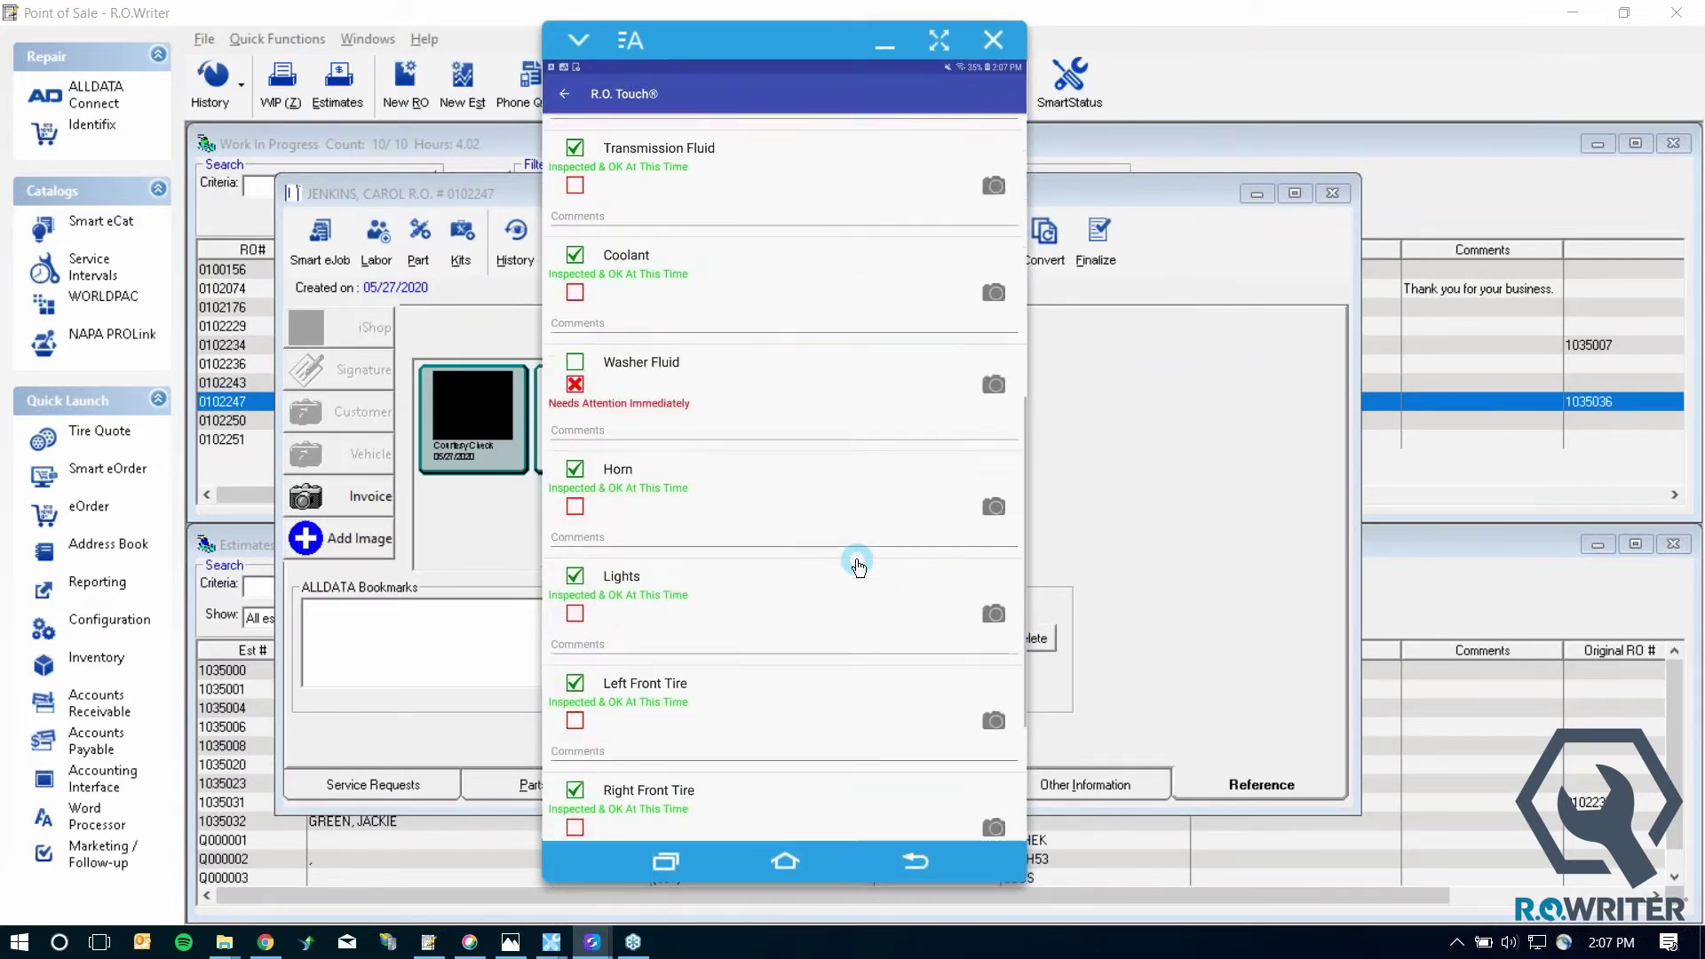
scroll(857, 566, "down", 1)
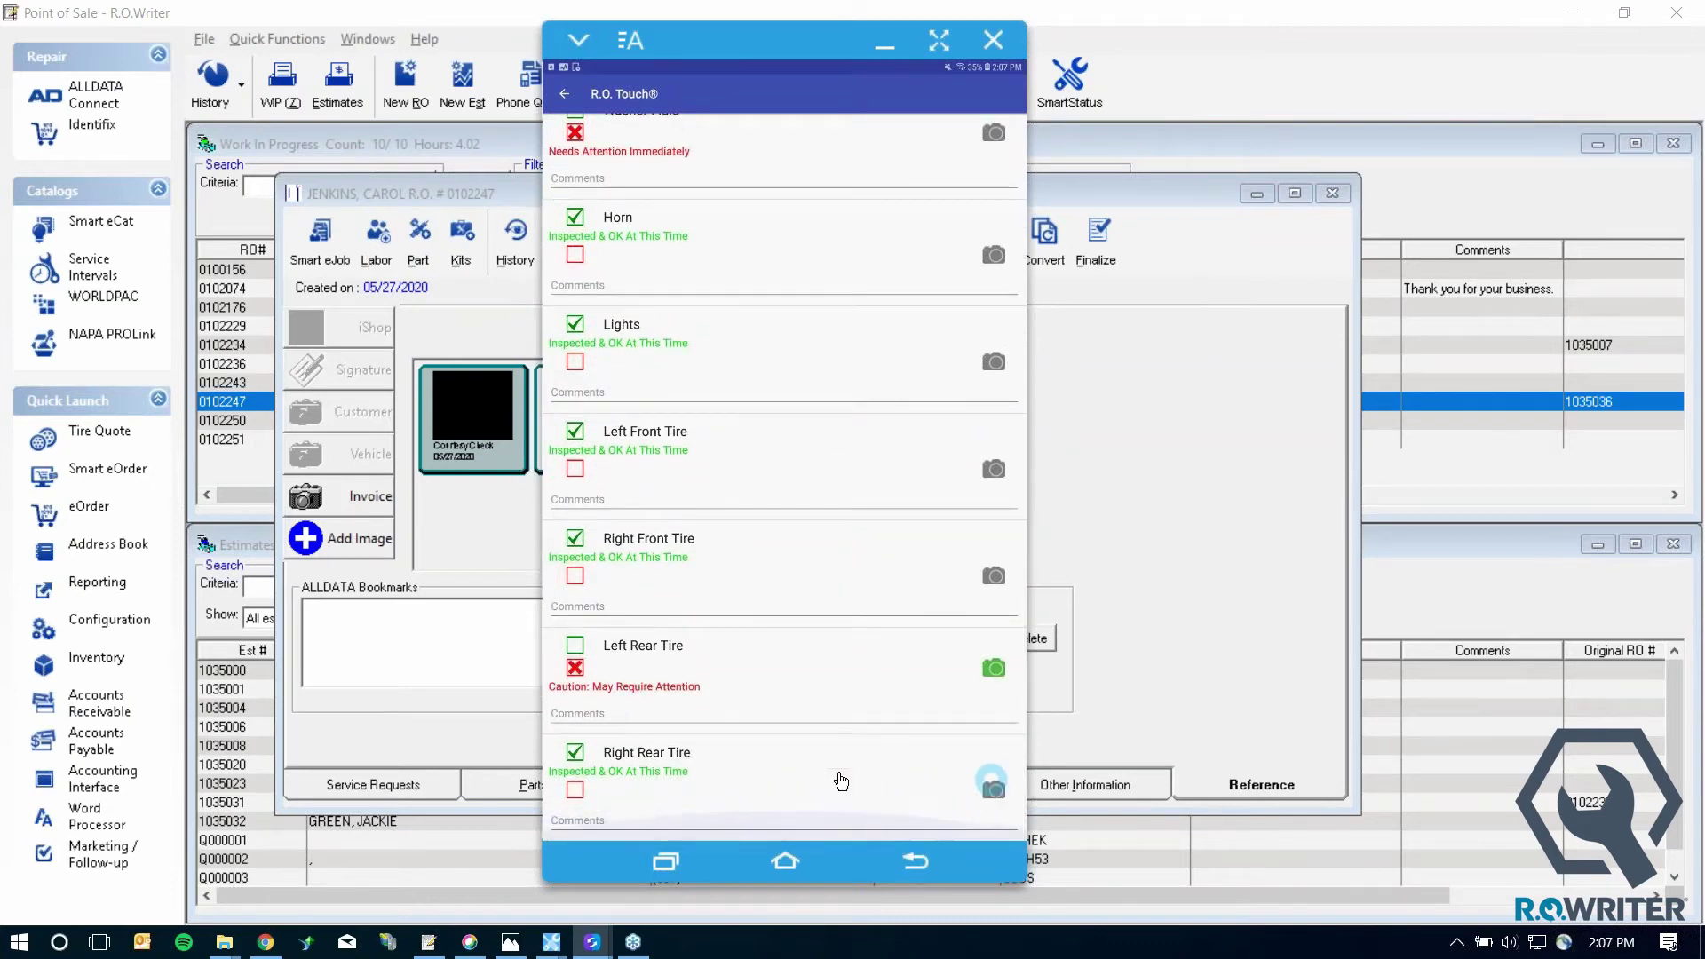
- Check the image attached to the Left Rear Tire item and return to the start of the checklist
left_click(998, 672)
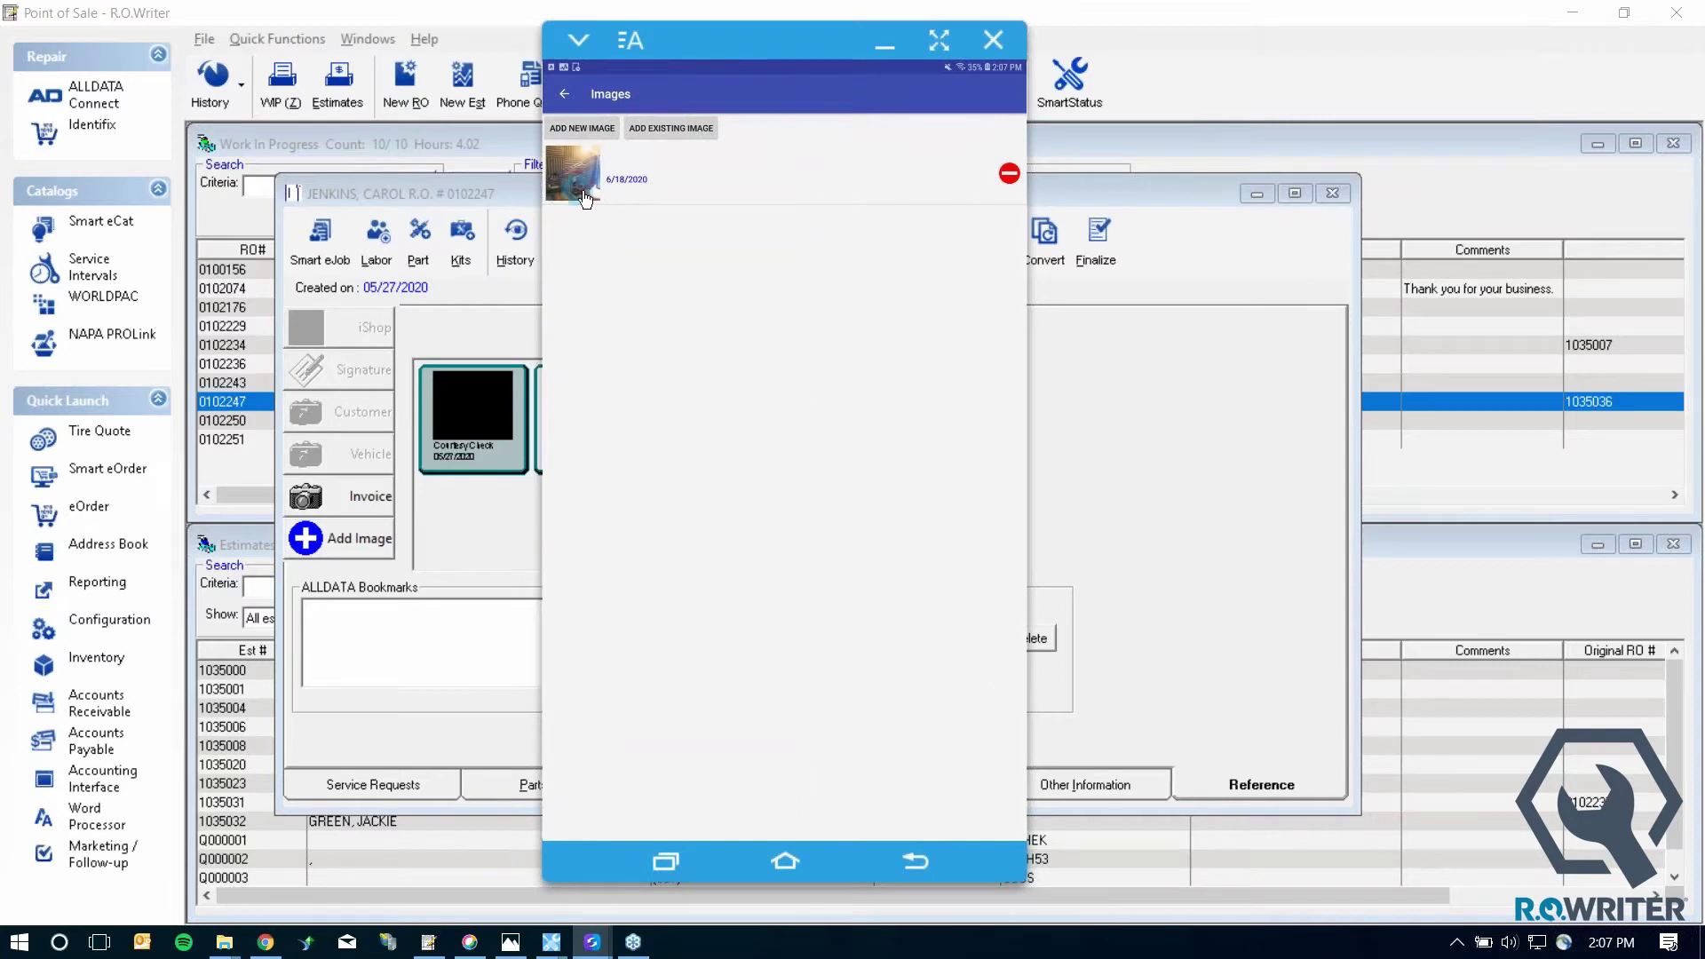
left_click(663, 184)
left_click(565, 96)
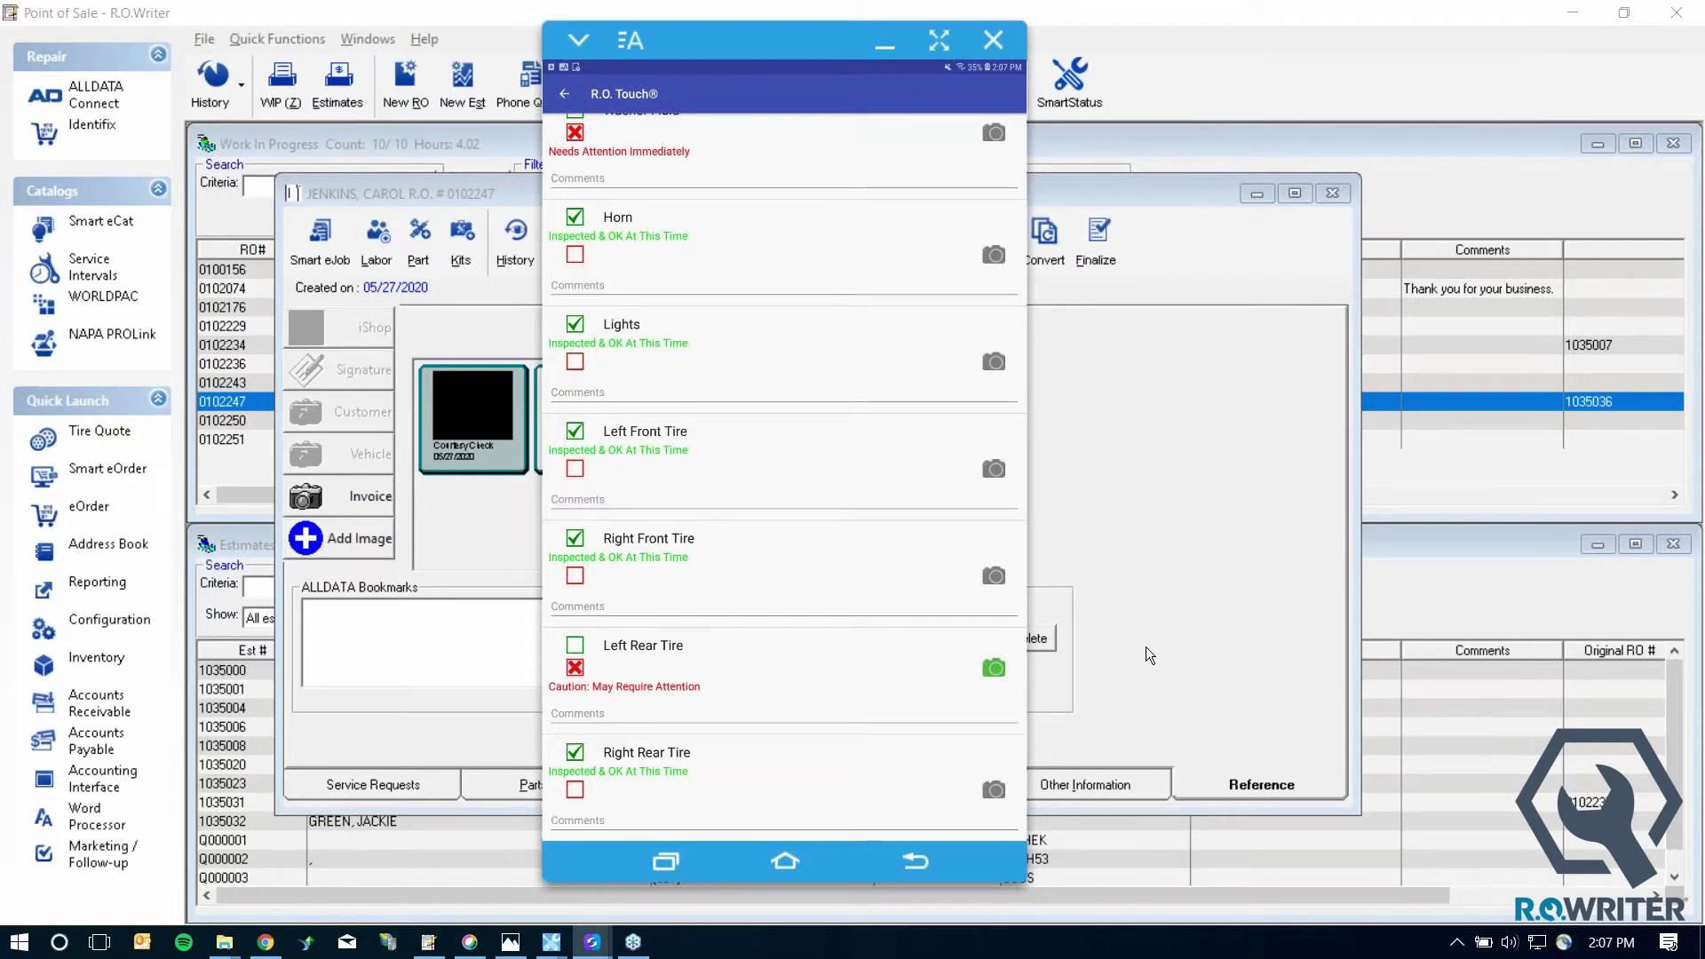
left_click_drag(706, 593, 782, 797)
scroll(783, 795, "up", 5)
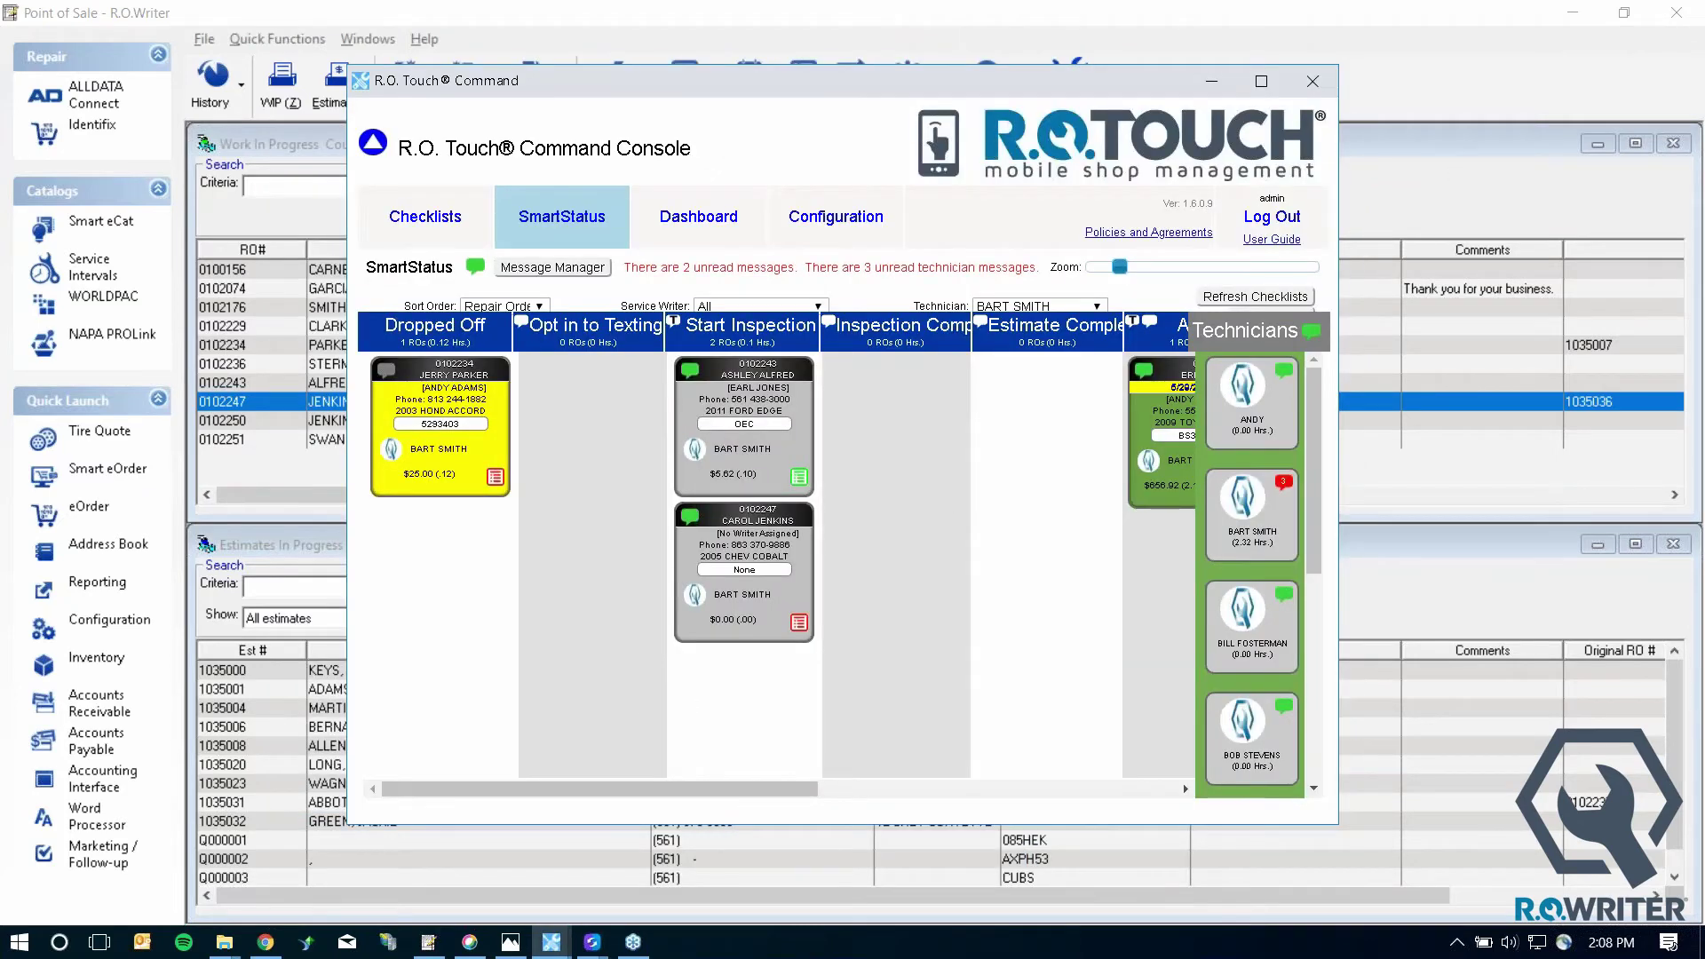
- Switch to R.O. Touch Command, fit more of the SmartStatus board in view, and filter it by the 2009 Toyota Camry's service writer
left_click_drag(1124, 271, 992, 279)
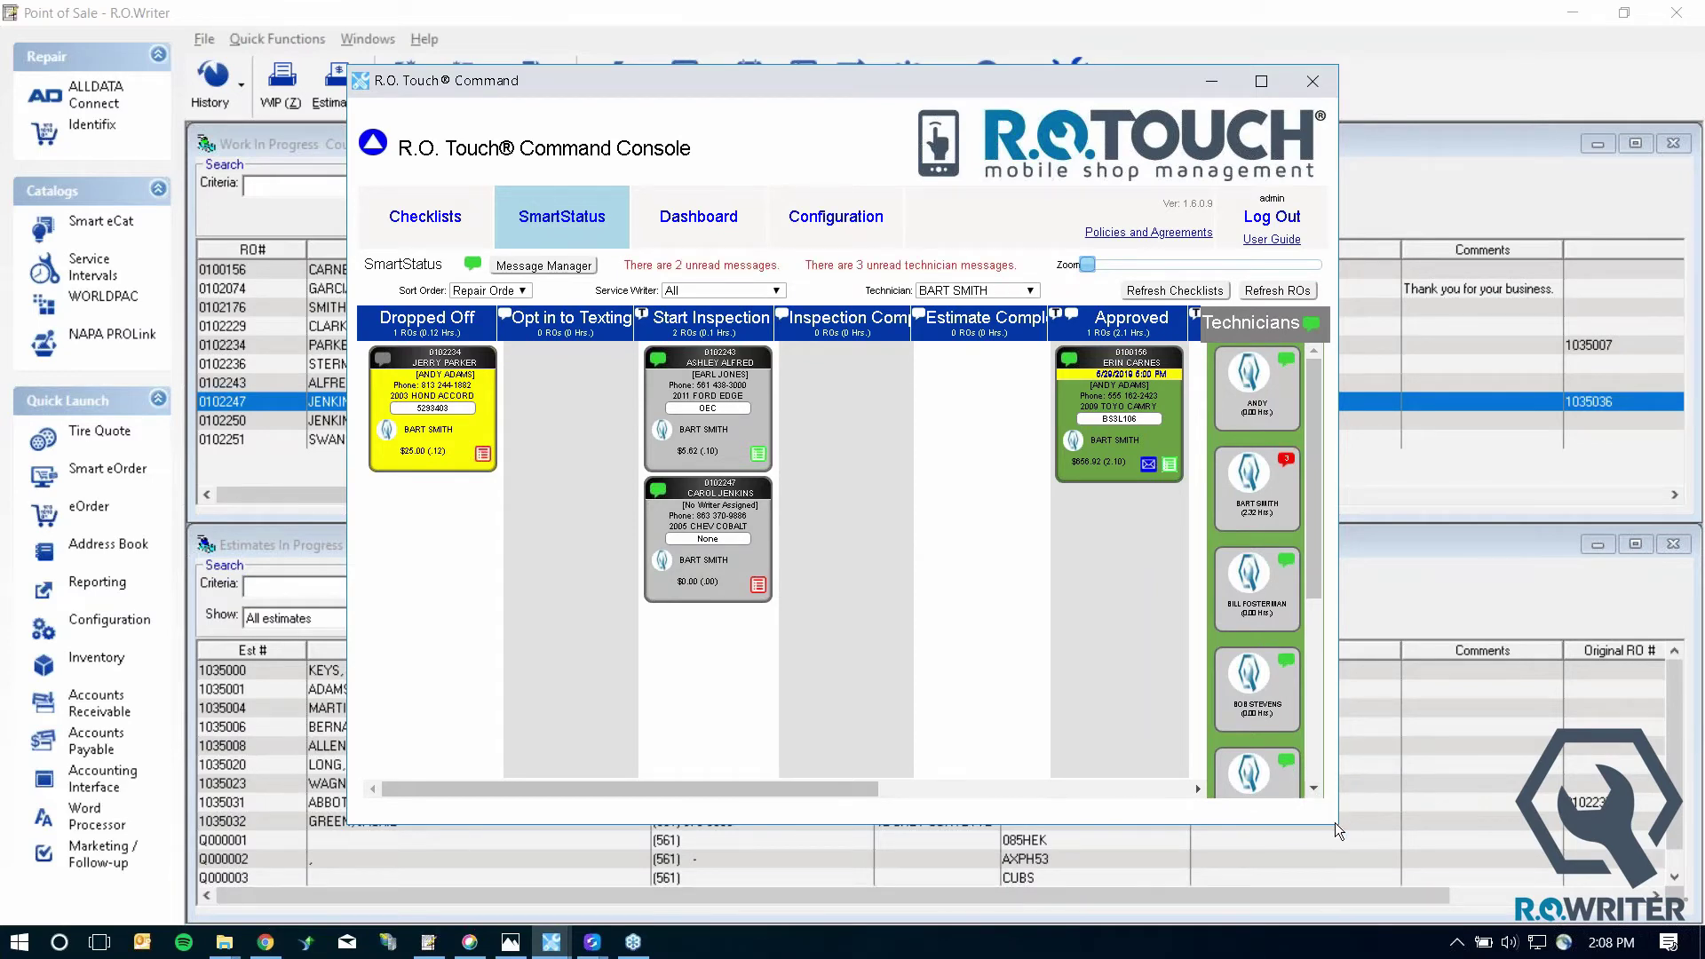
left_click_drag(1339, 826, 1476, 850)
left_click(724, 291)
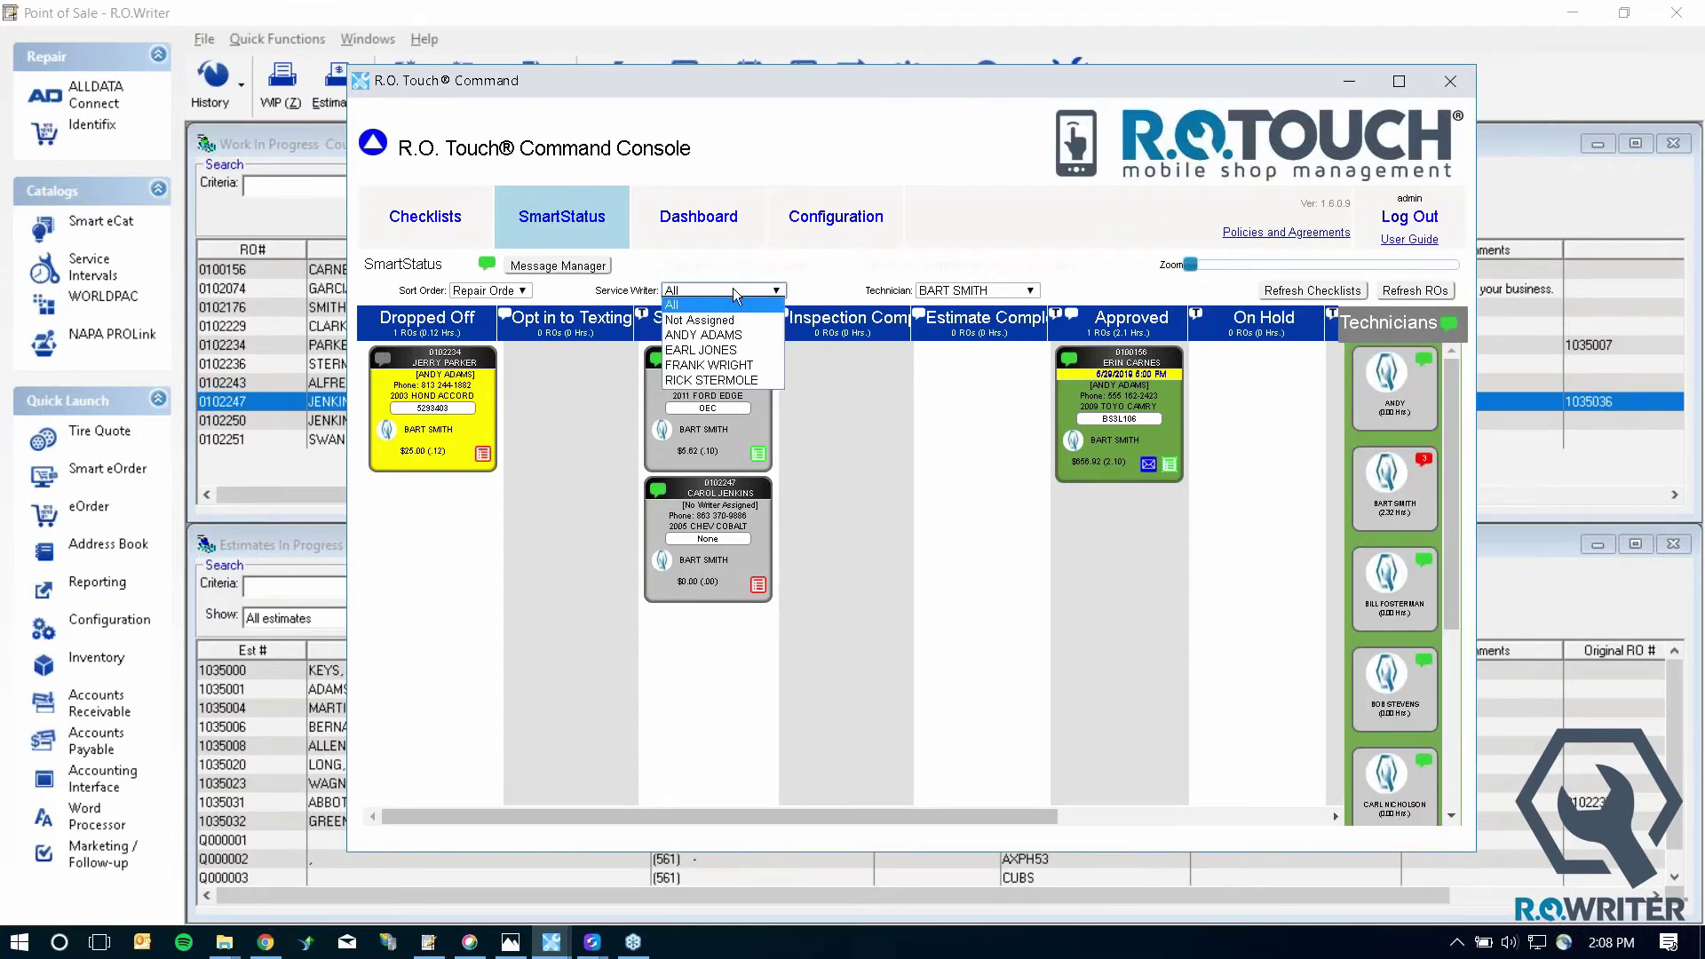
left_click(733, 336)
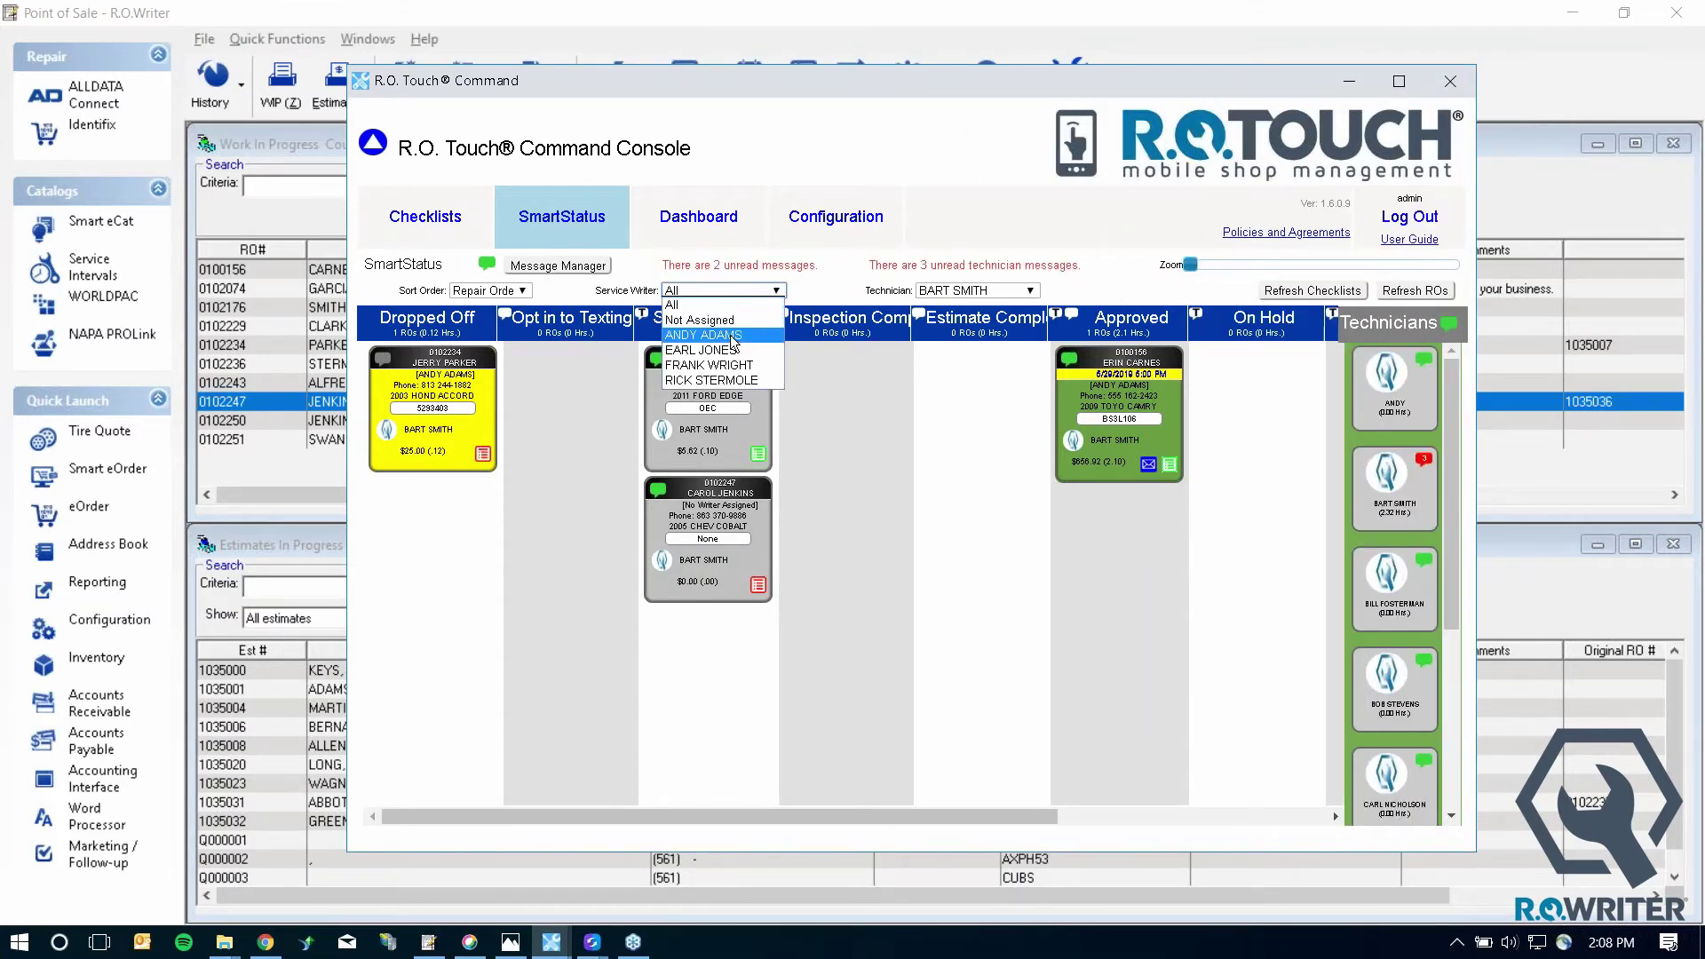
left_click(766, 300)
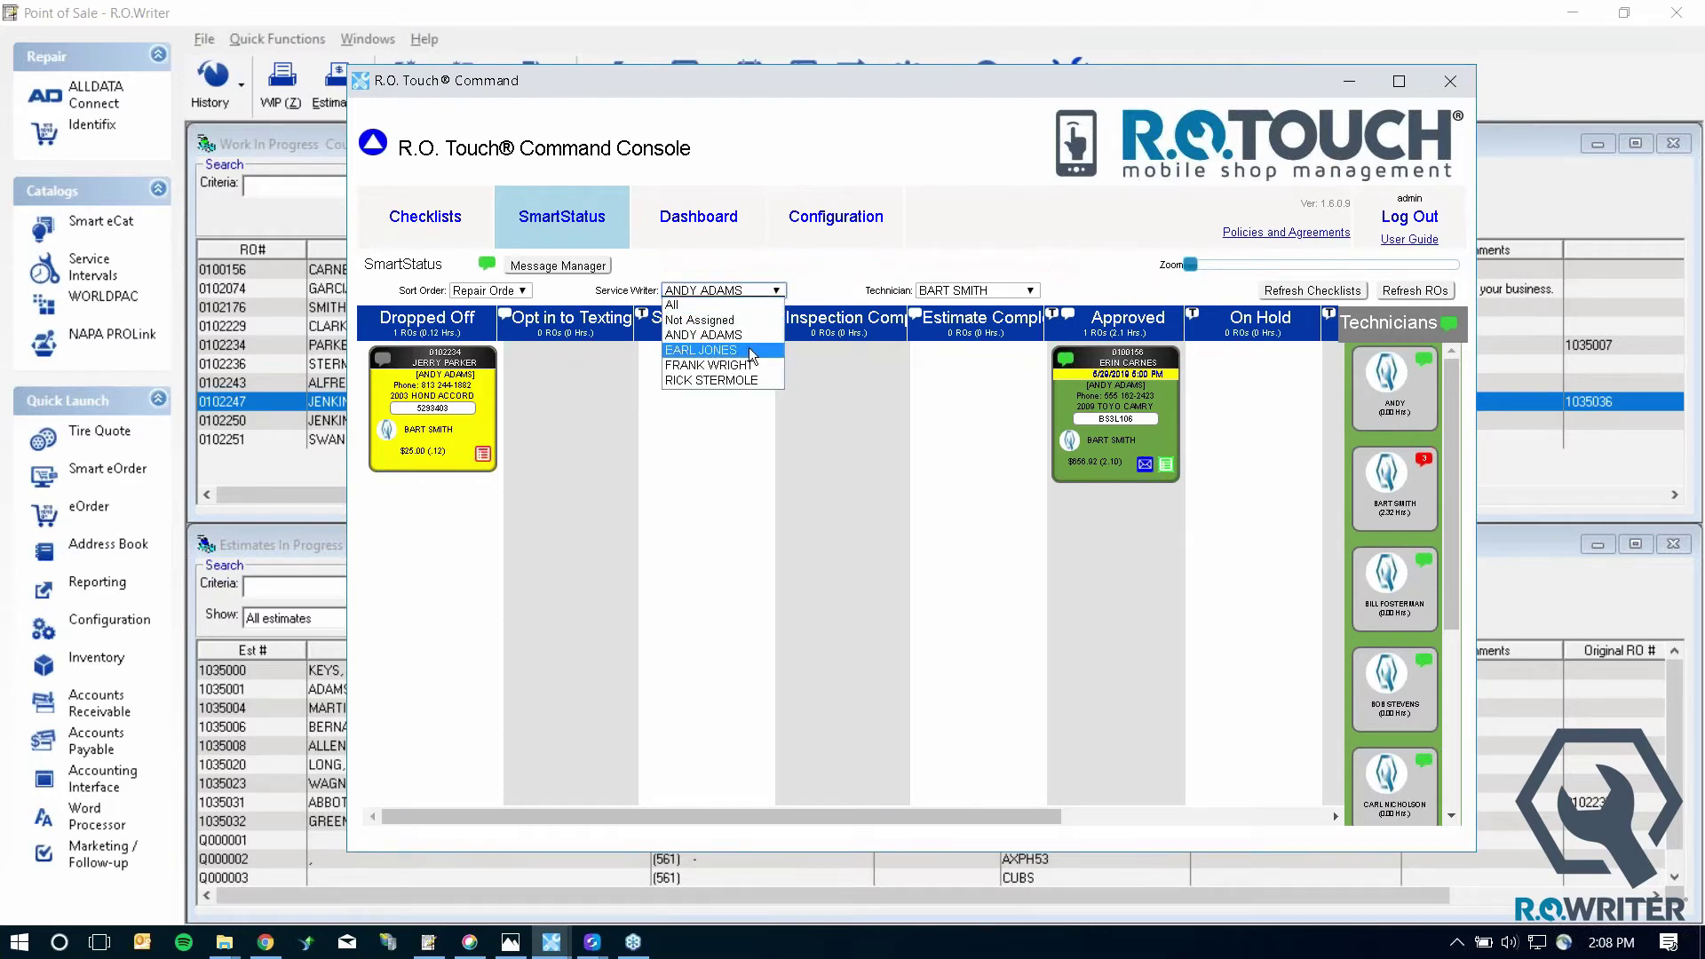
left_click(749, 348)
left_click(737, 290)
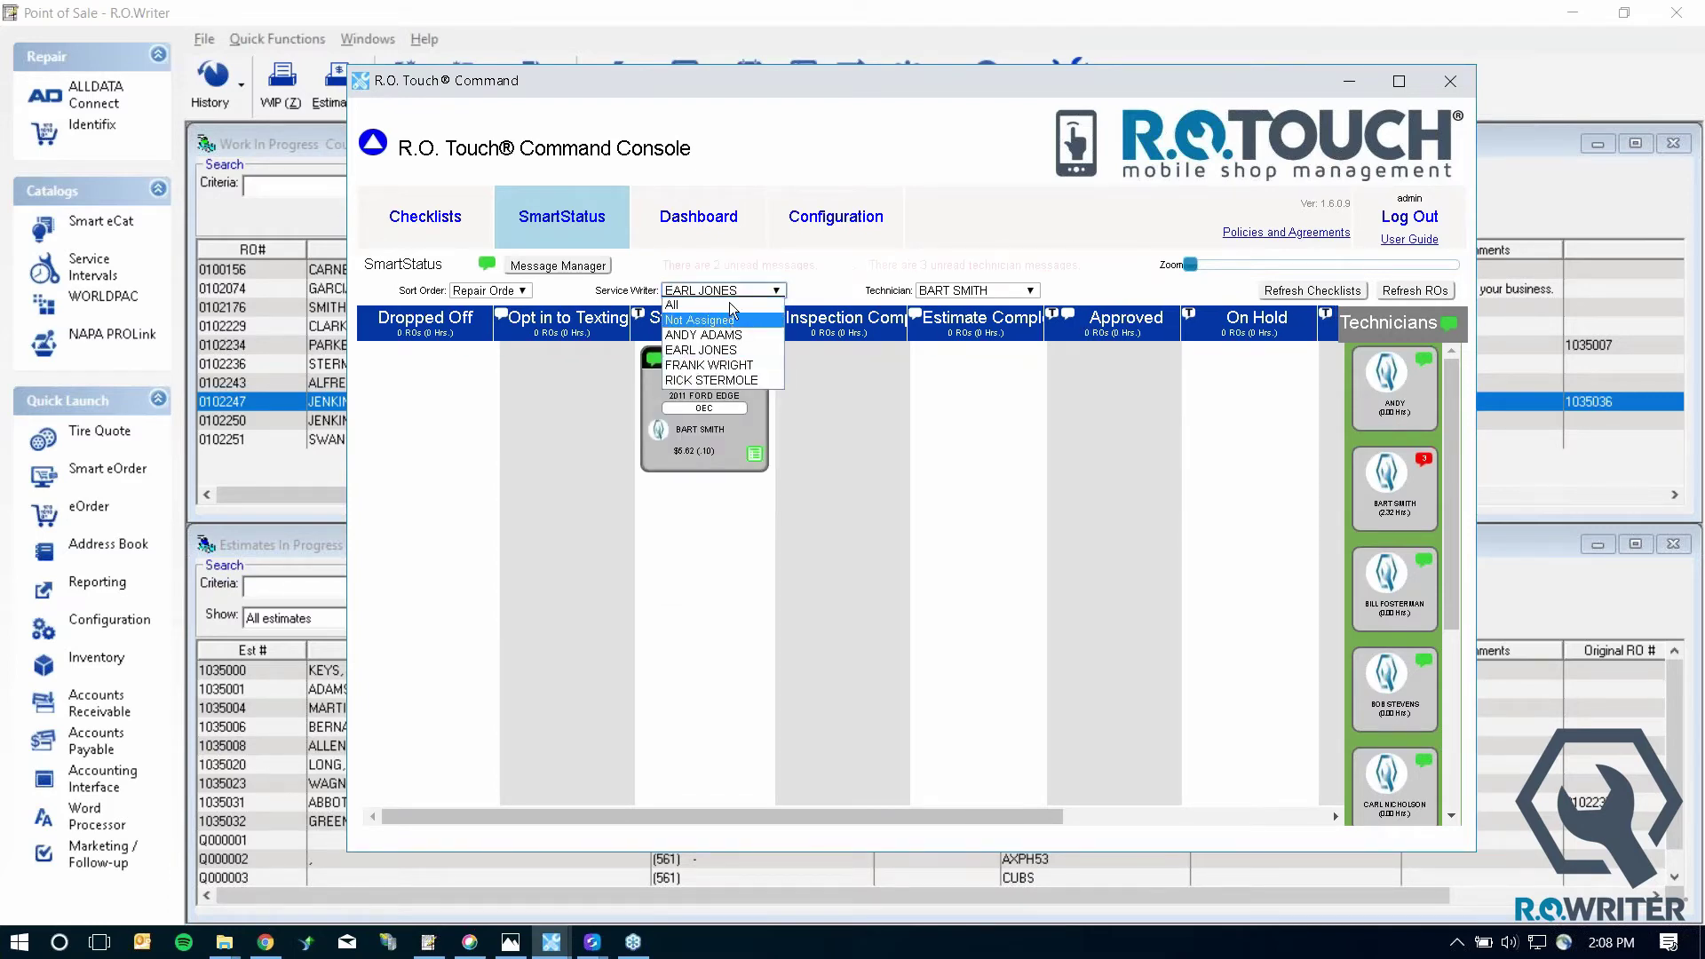
left_click(724, 336)
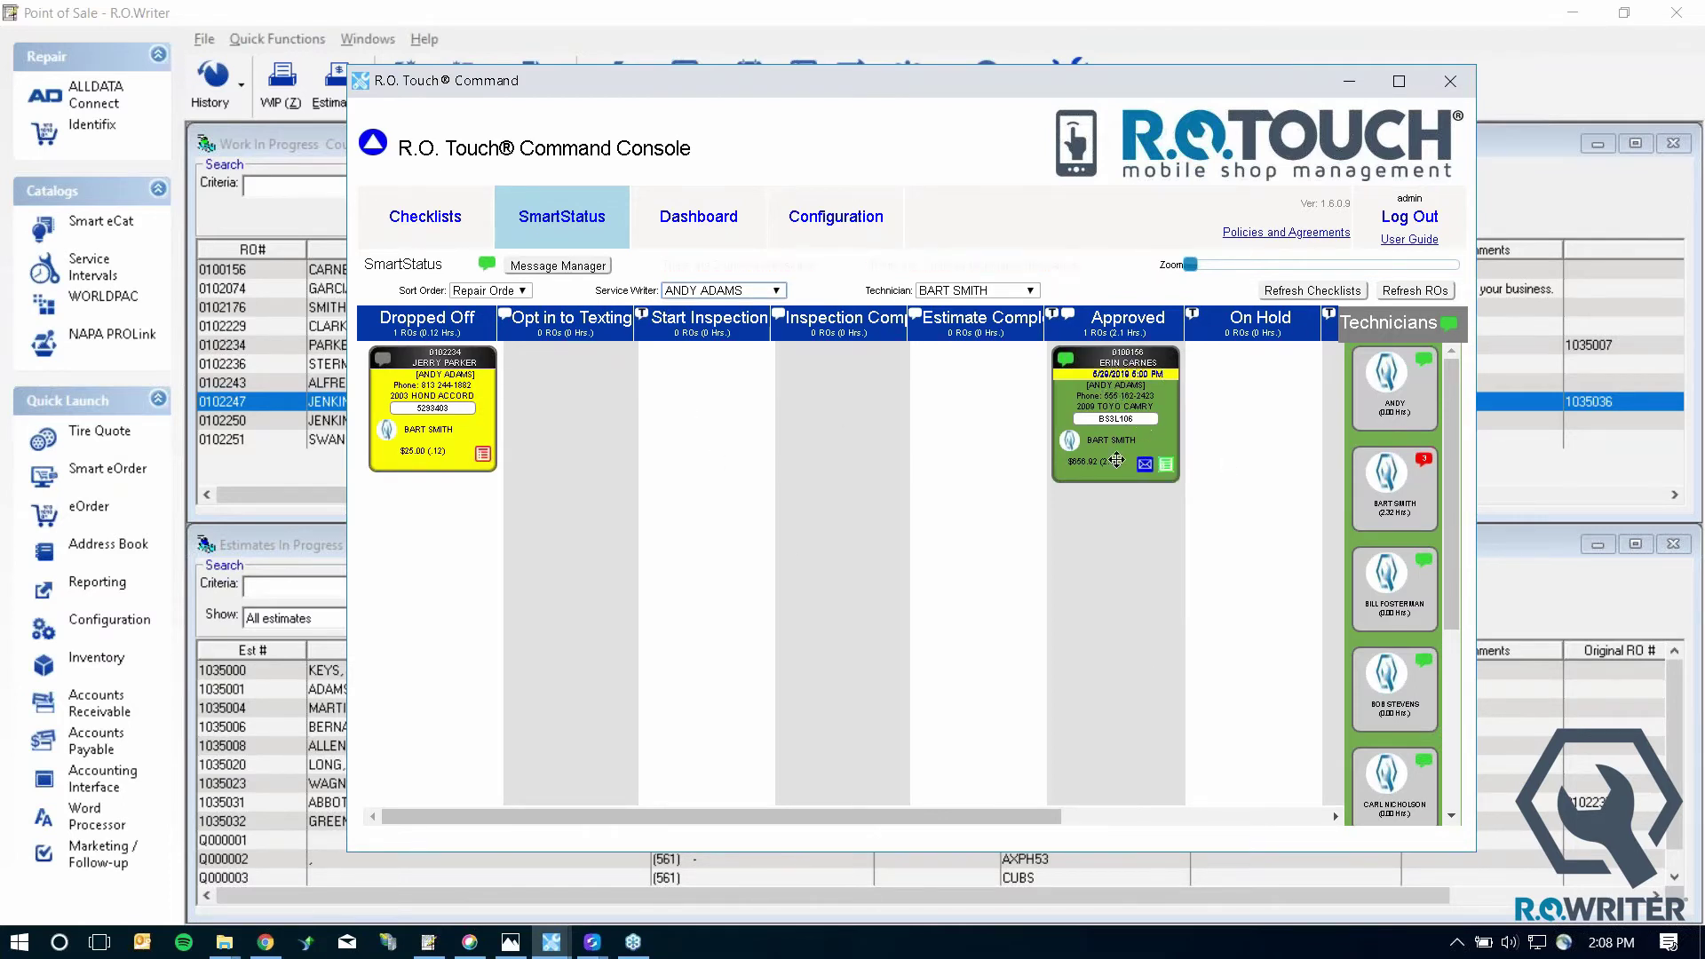
- Open the 2009 Toyota Camry's Courtesy Check for editing and save the Air Filter comment "air filter was dirty"
left_click(1166, 468)
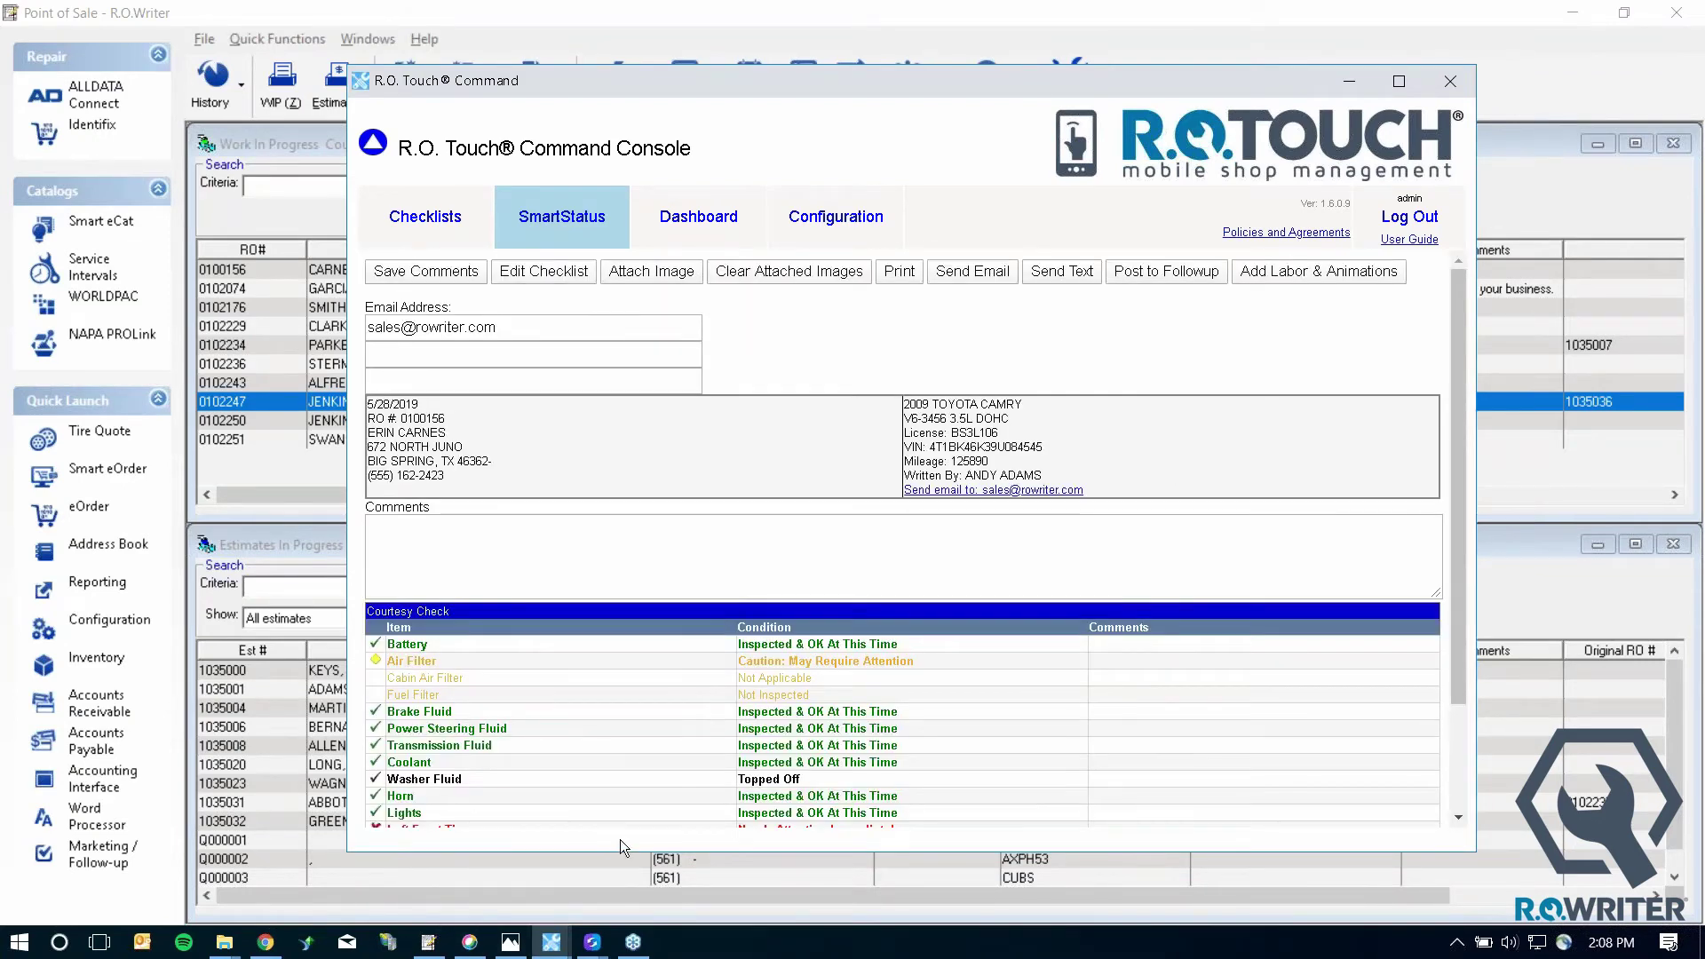
scroll(688, 743, "down", 3)
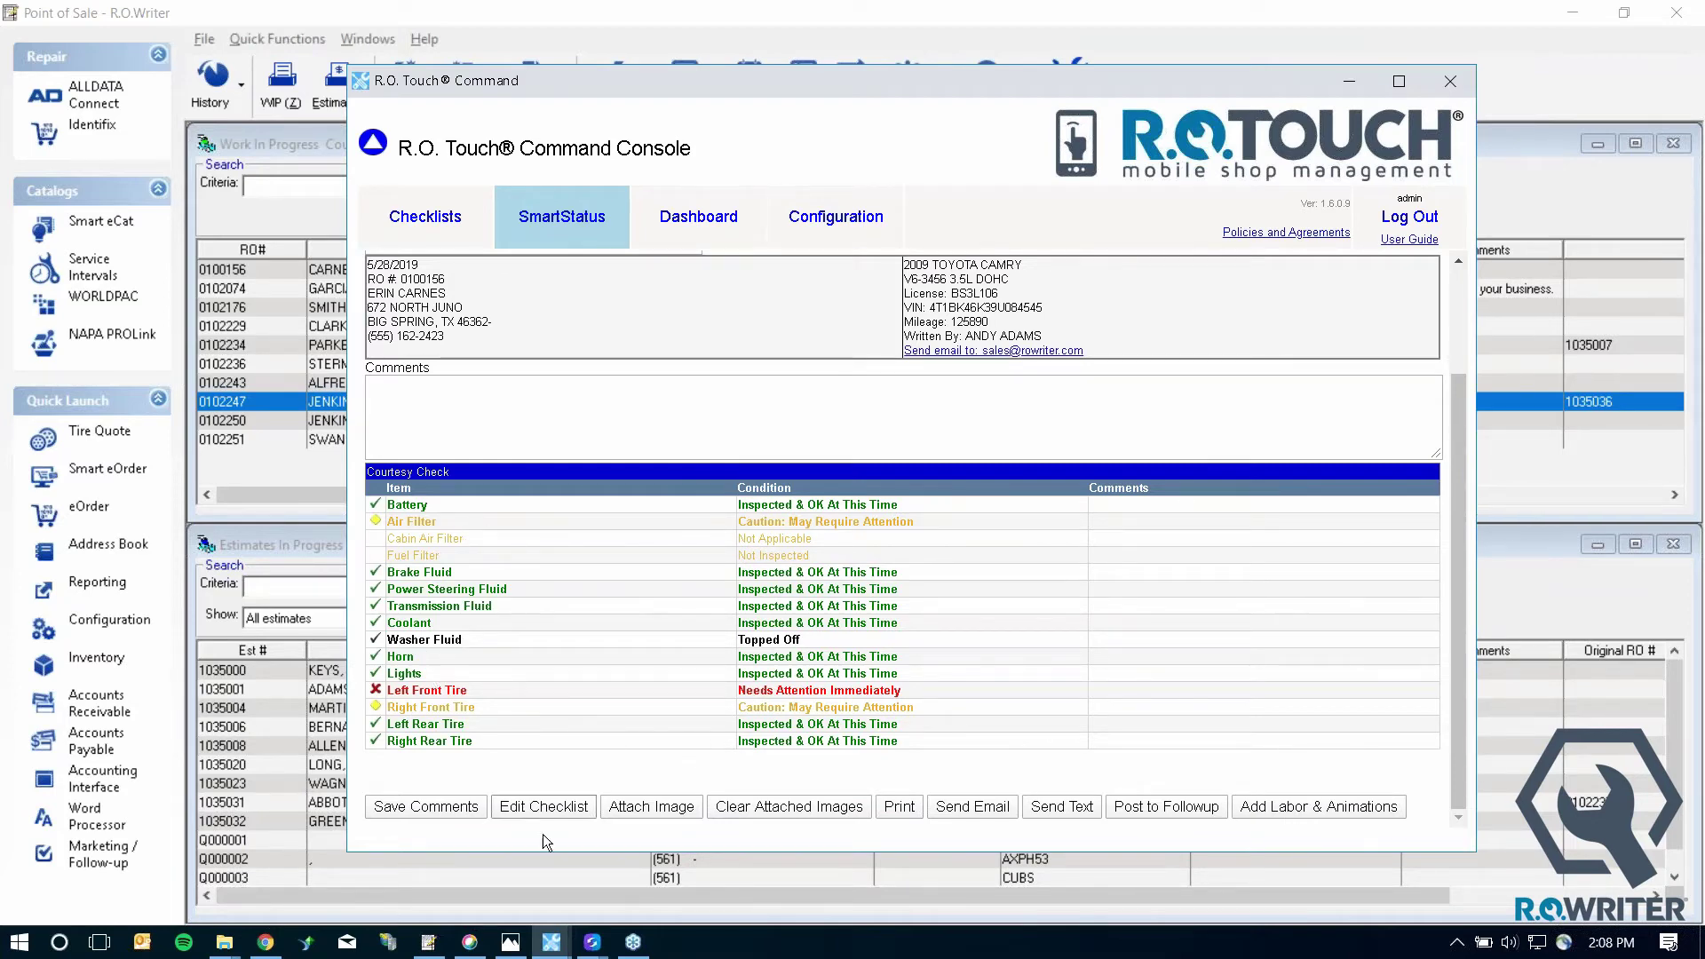
left_click(556, 808)
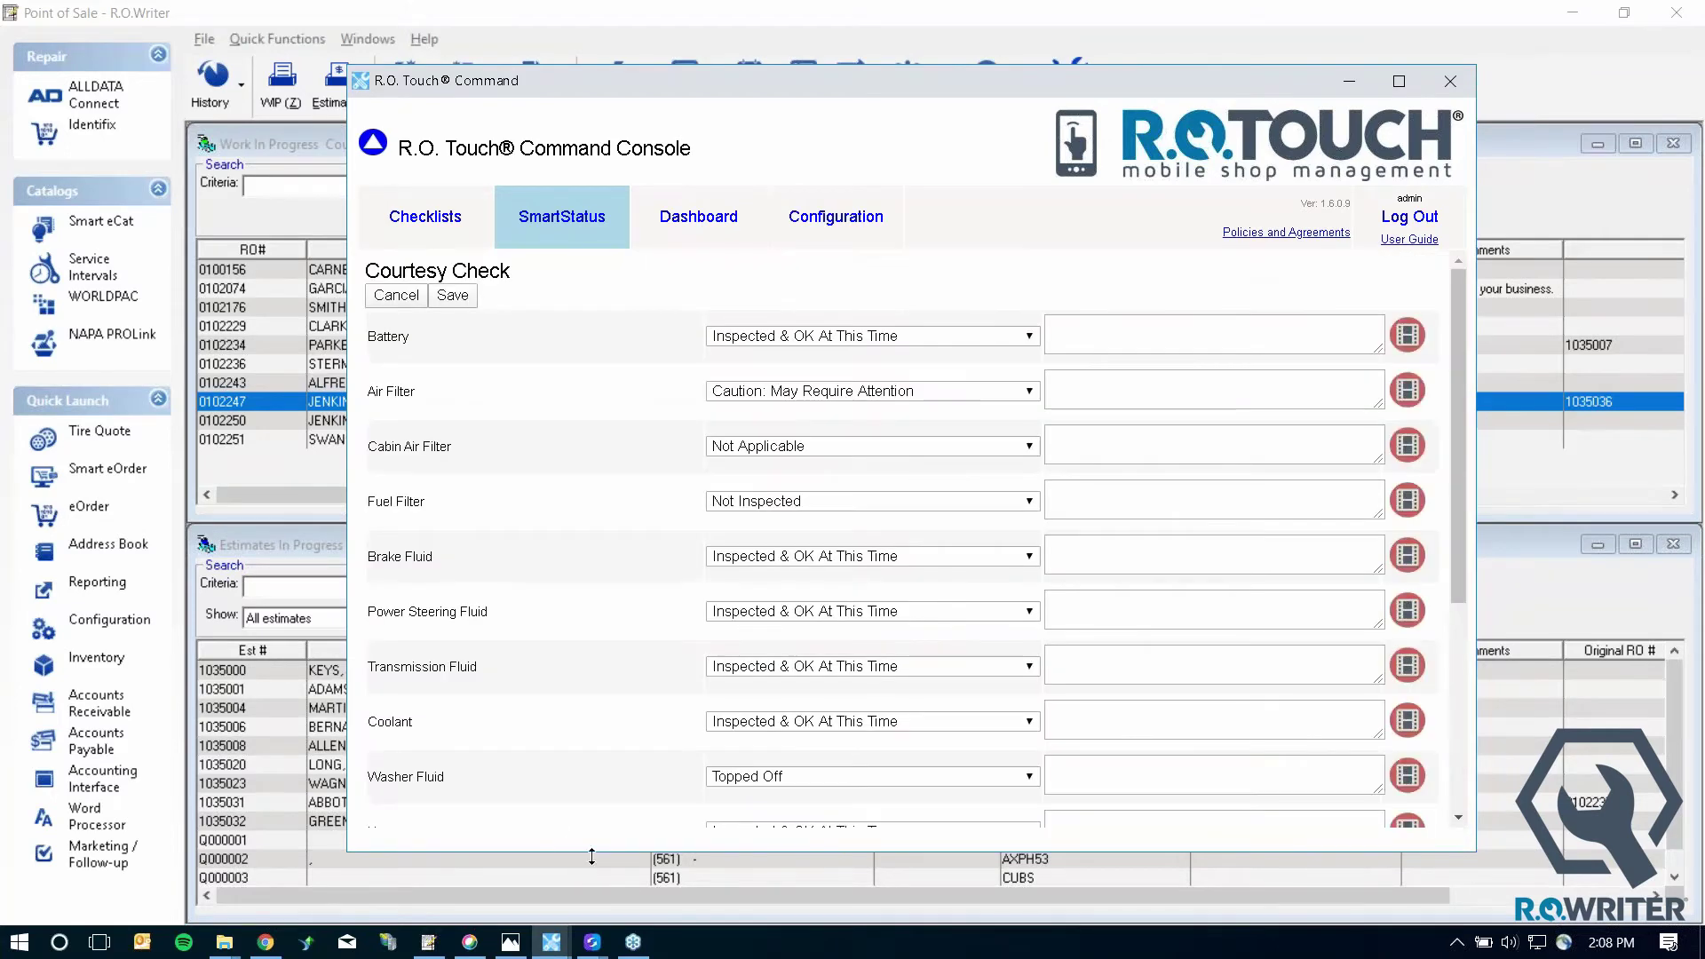
left_click(1157, 387)
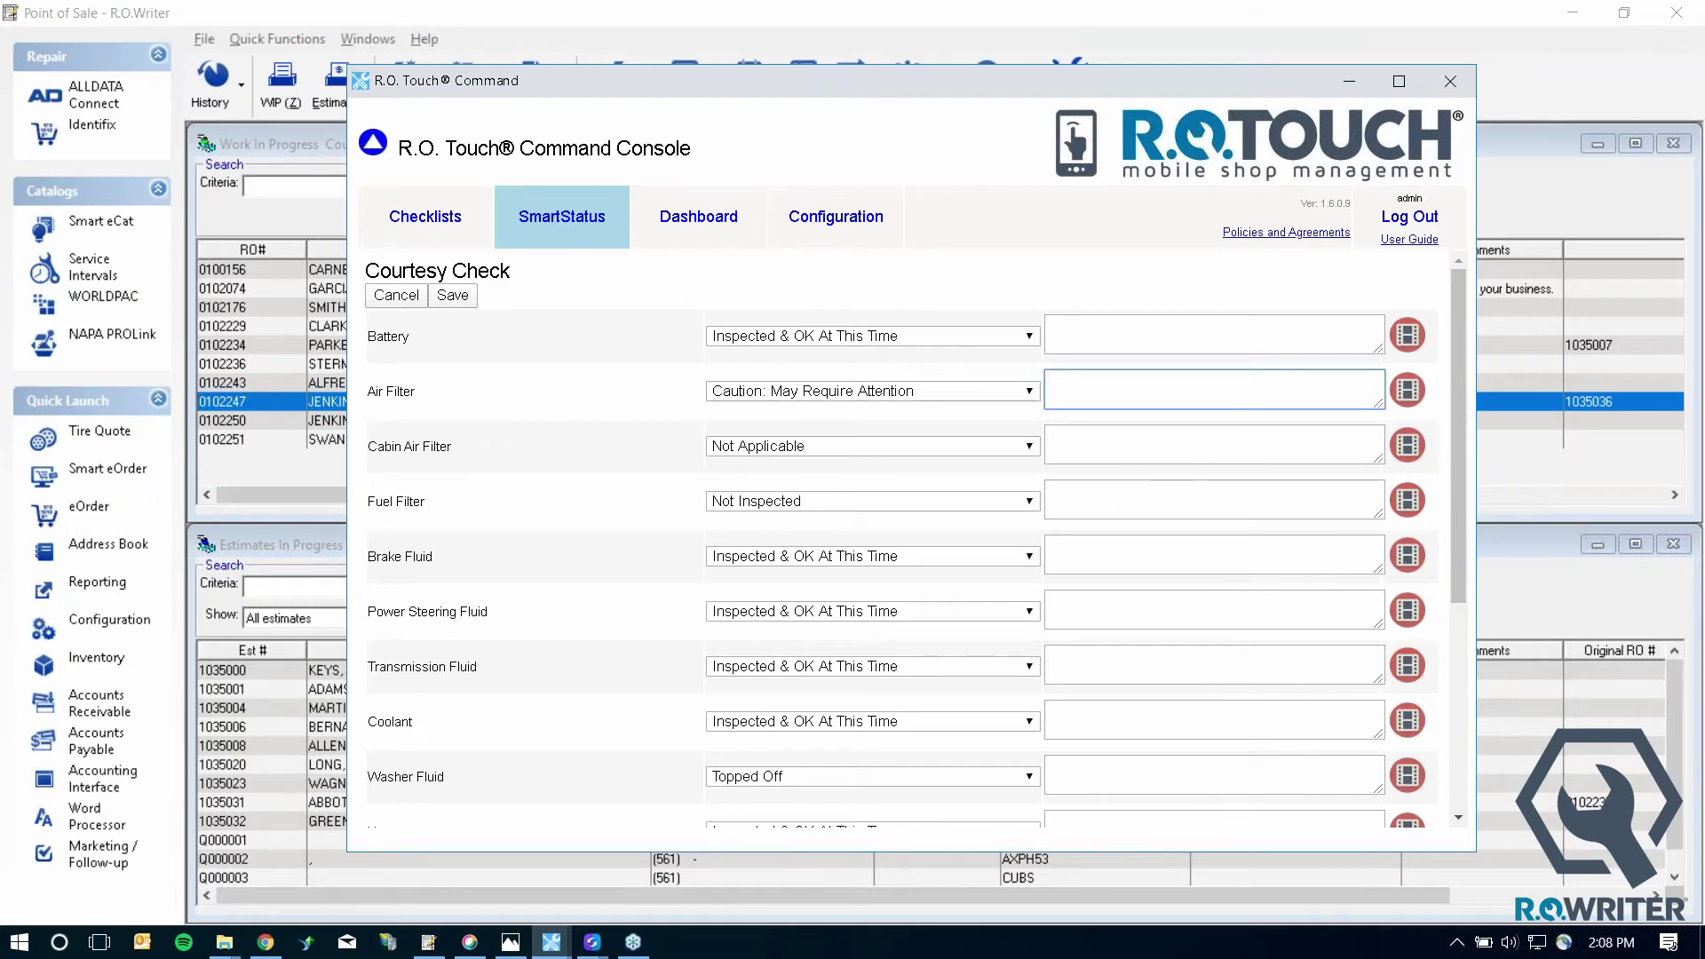
type("air filter was dirty")
left_click(451, 297)
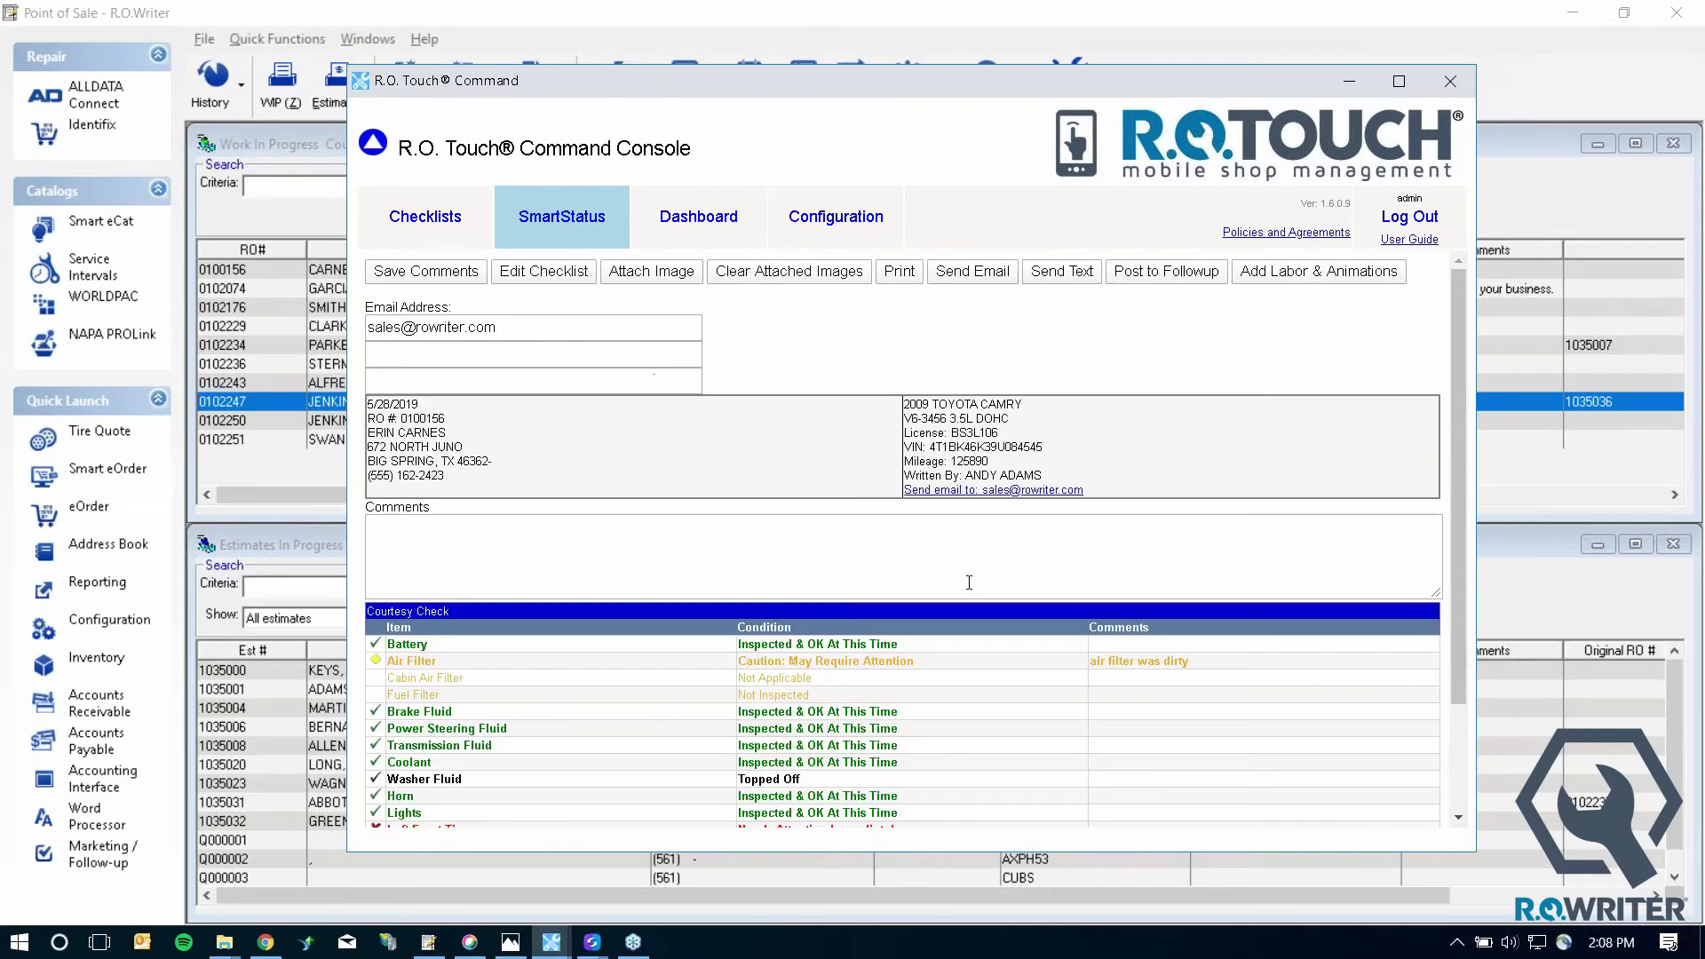
- Review the Toyota Camry's Courtesy Check and try to send it to the customer by email and by text
scroll(1078, 711, "down", 3)
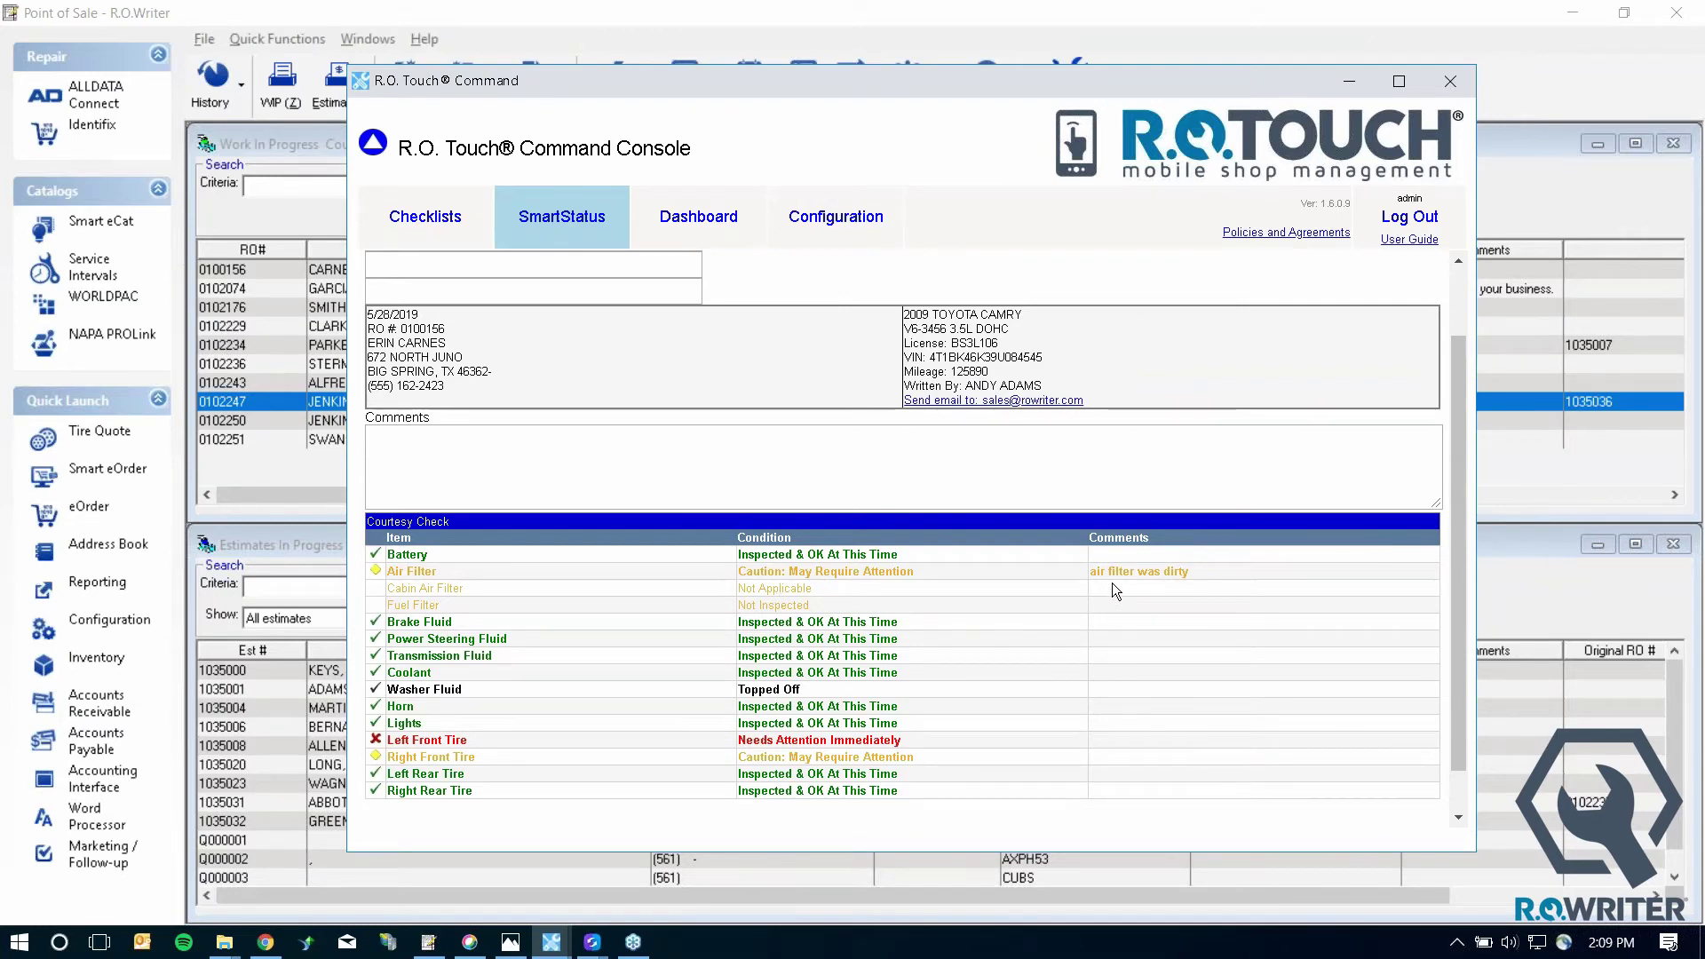
scroll(549, 812, "down", 1)
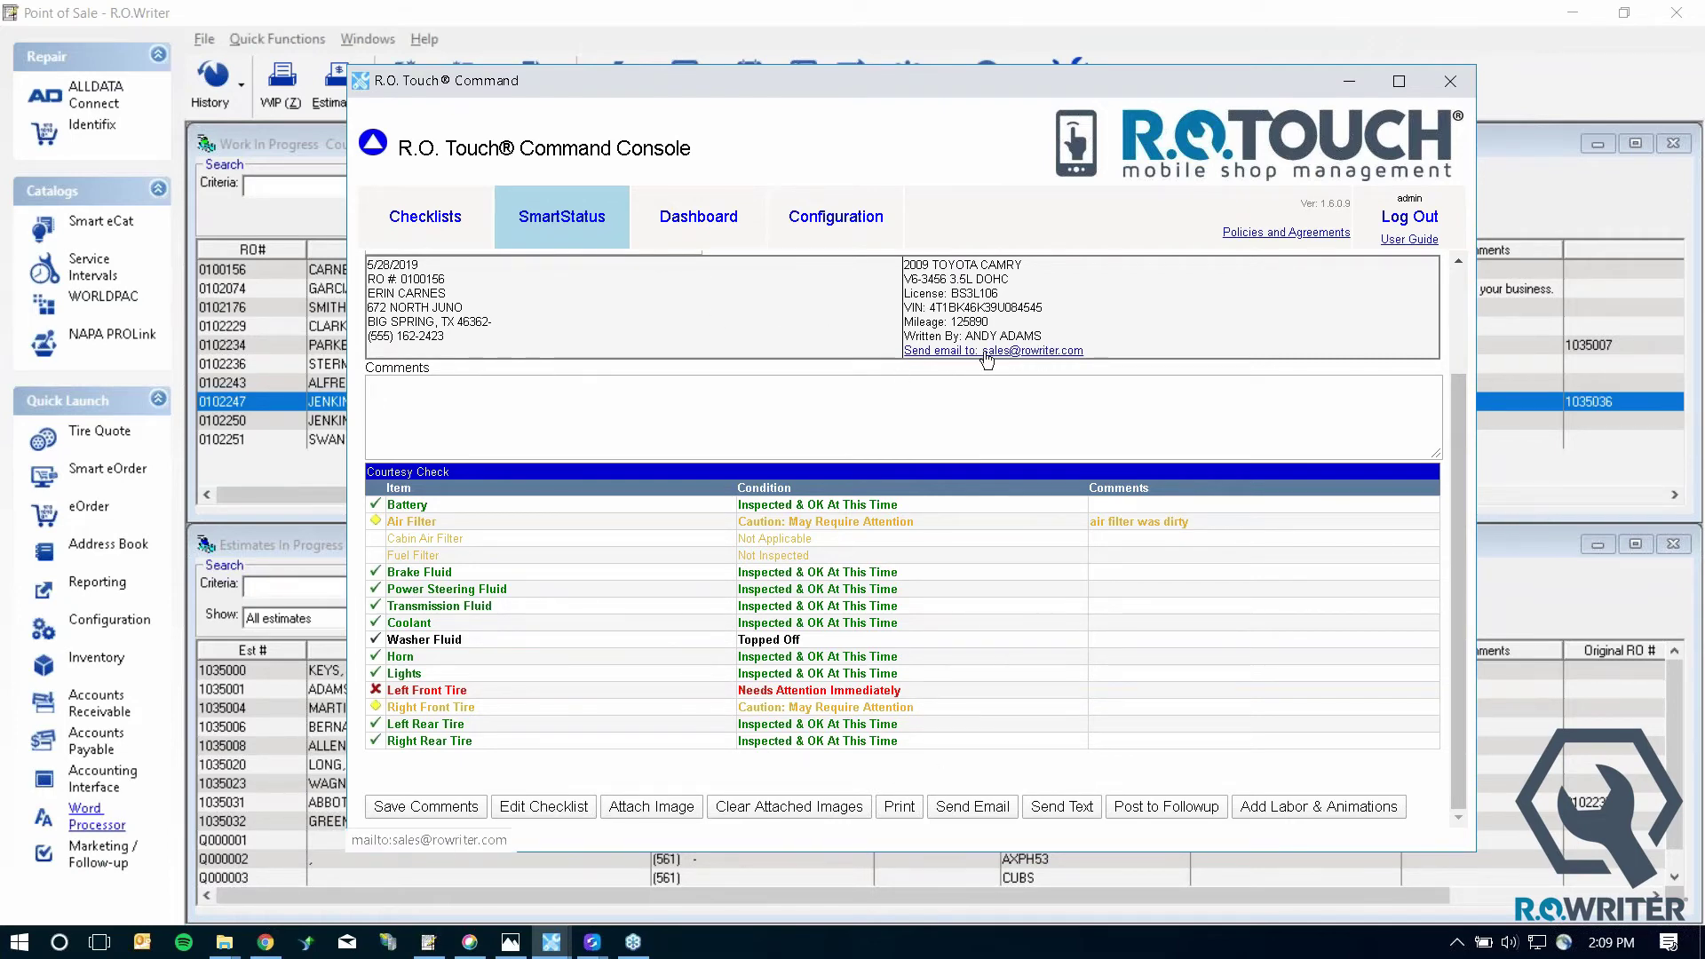
left_click(952, 808)
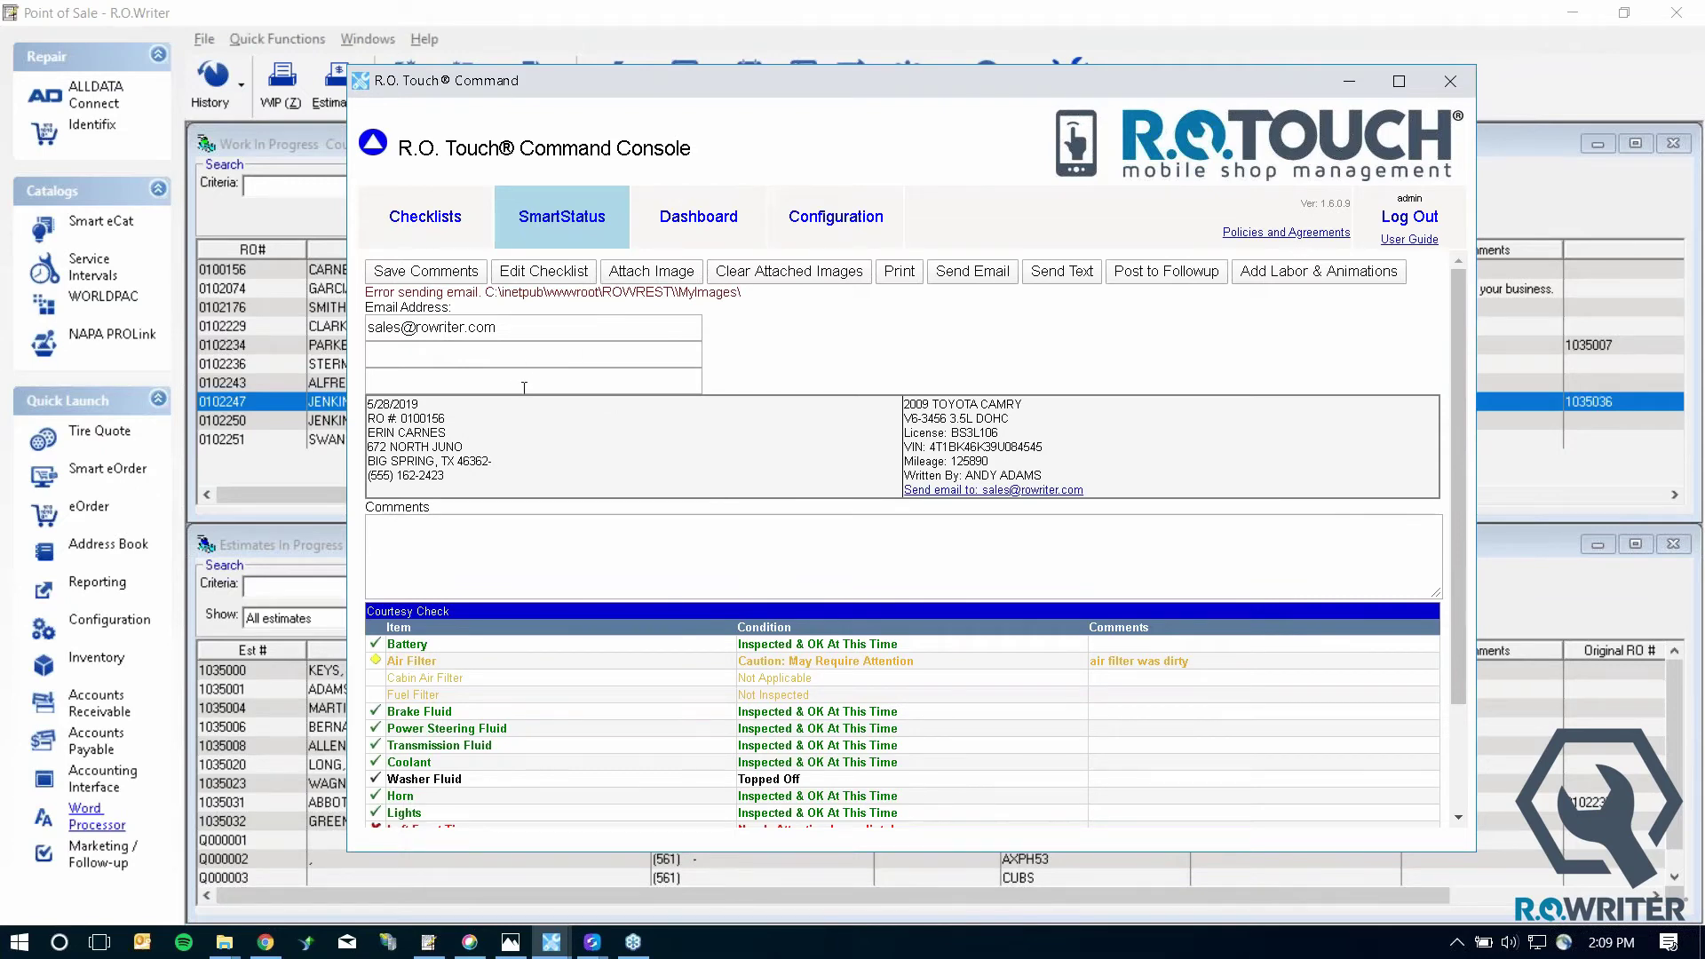
left_click(1062, 279)
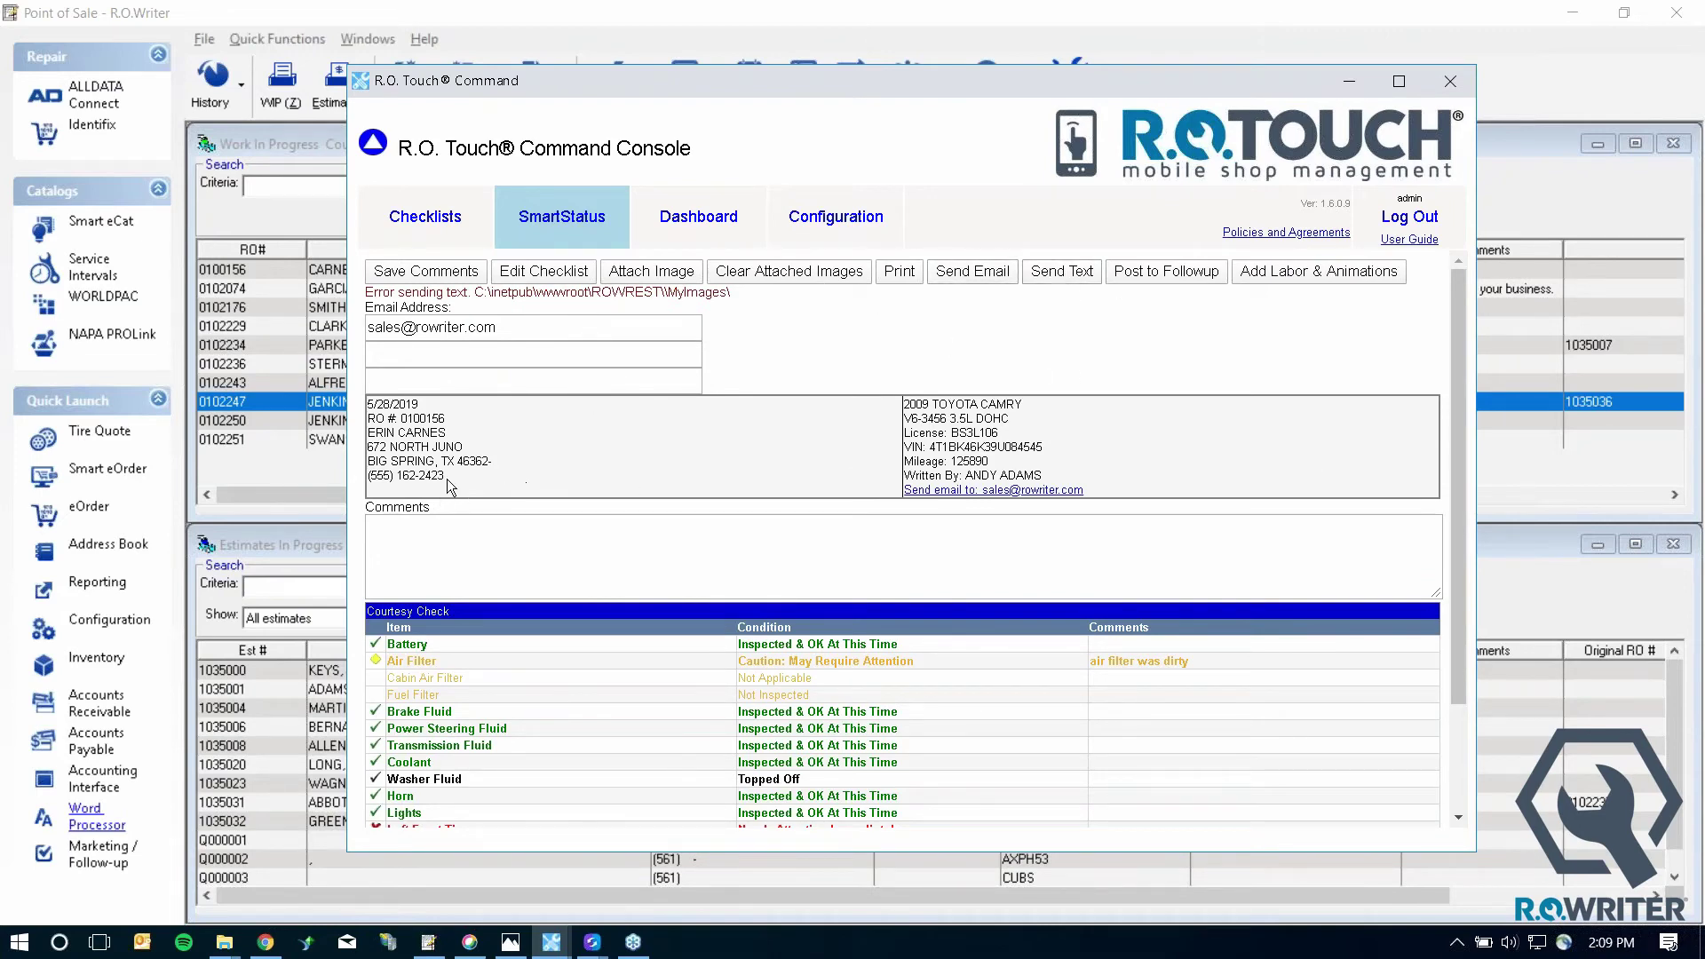
- Load the Checklist Dashboard with a start date of 06/22/2018 and review its service writer, technician and checklist figures
left_click(715, 236)
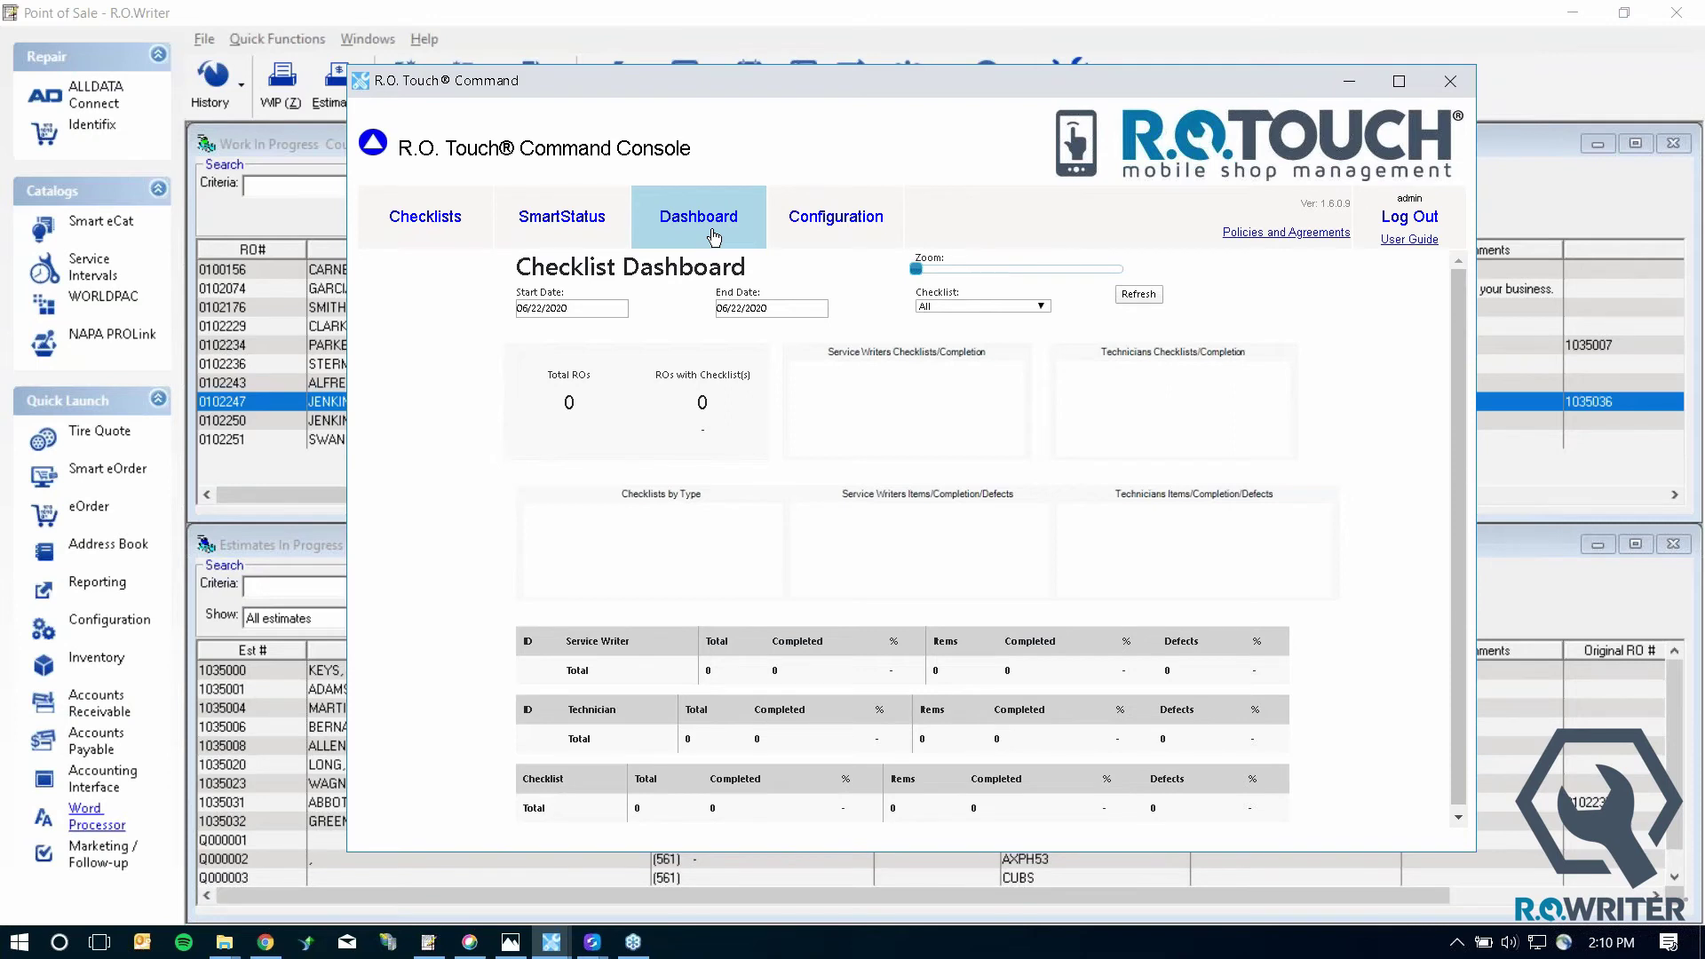
left_click(577, 308)
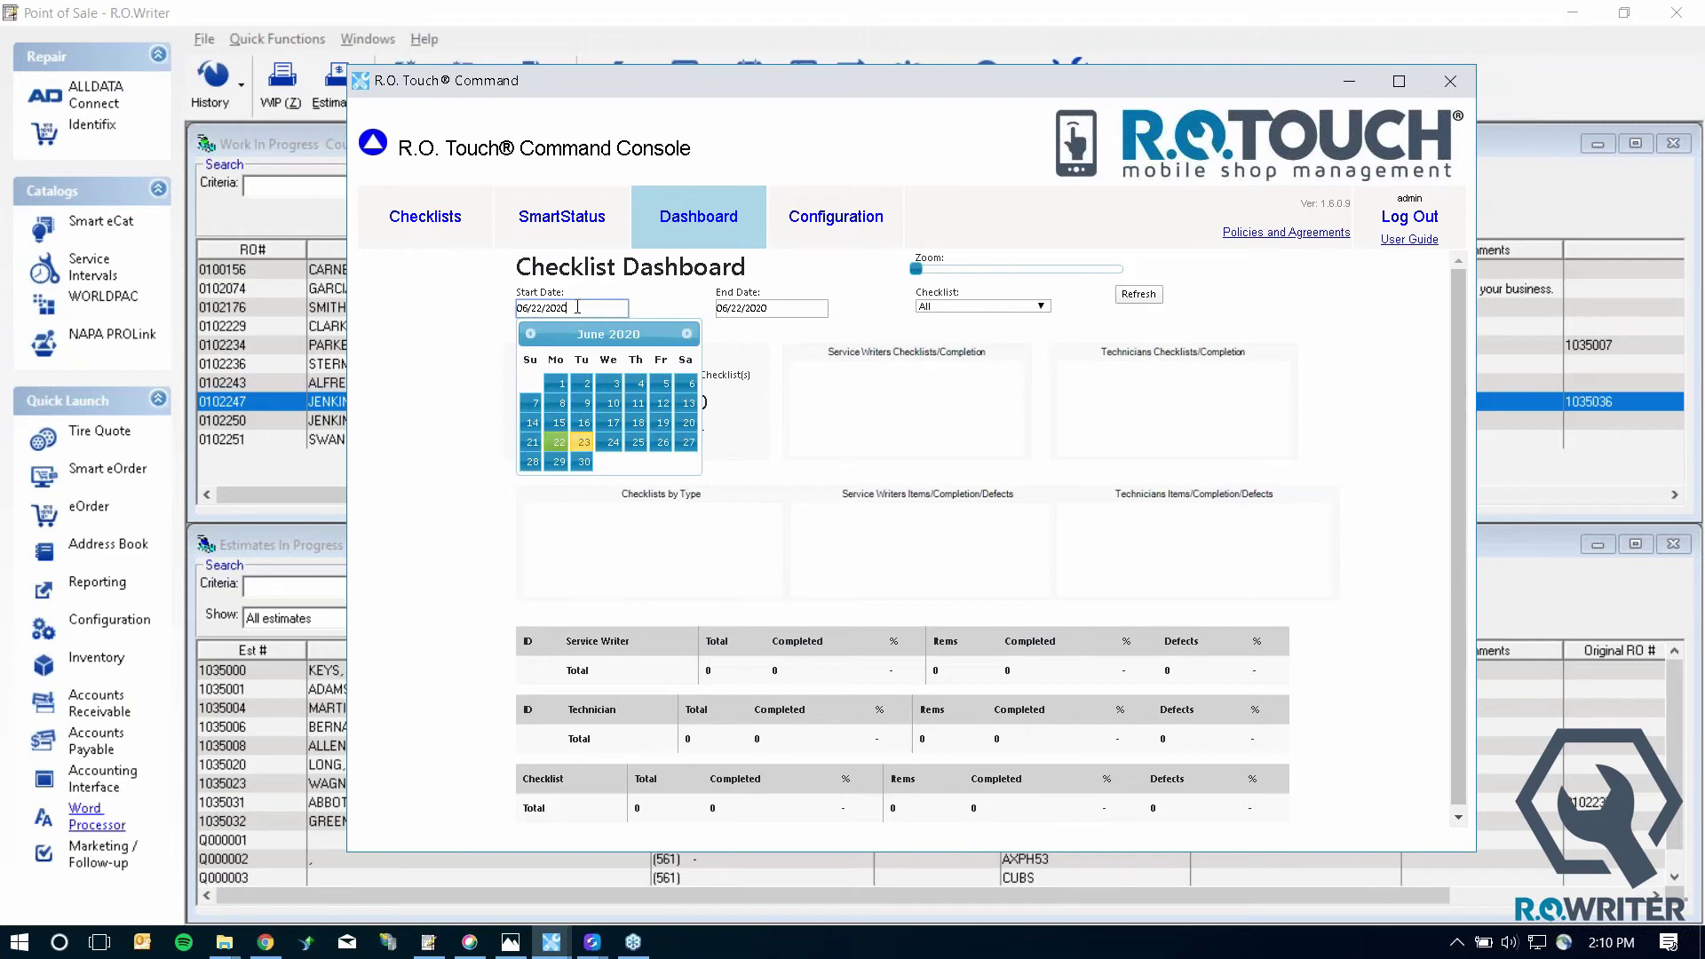
key("BackSpace")
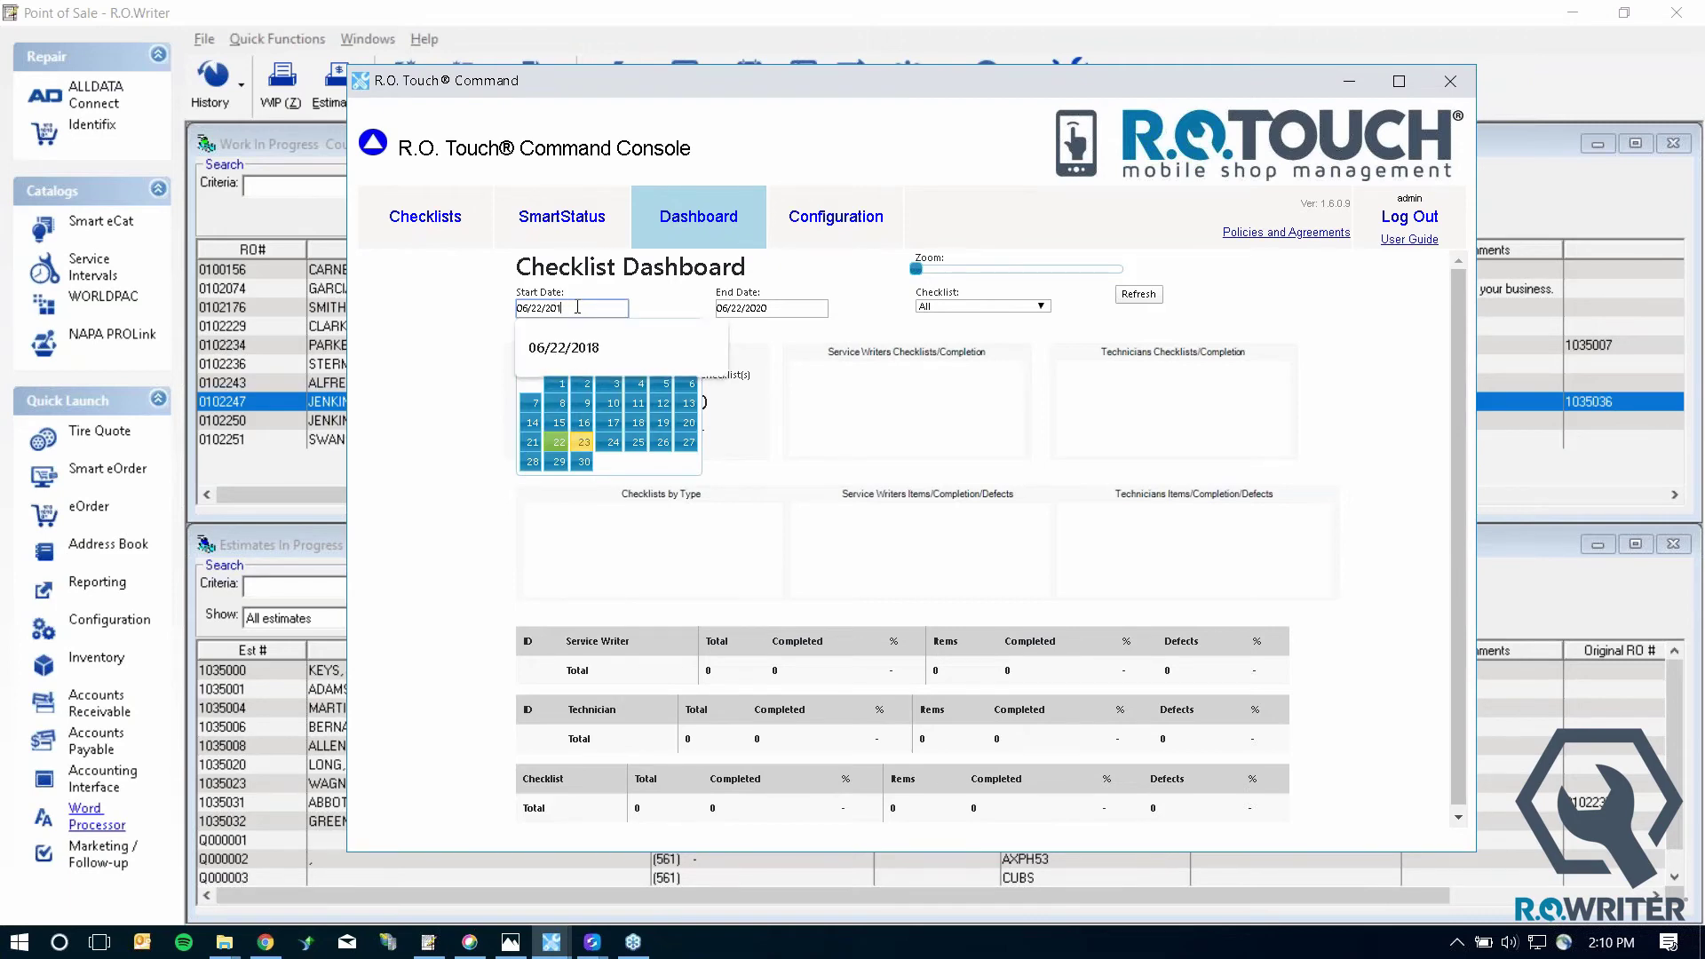
type("18")
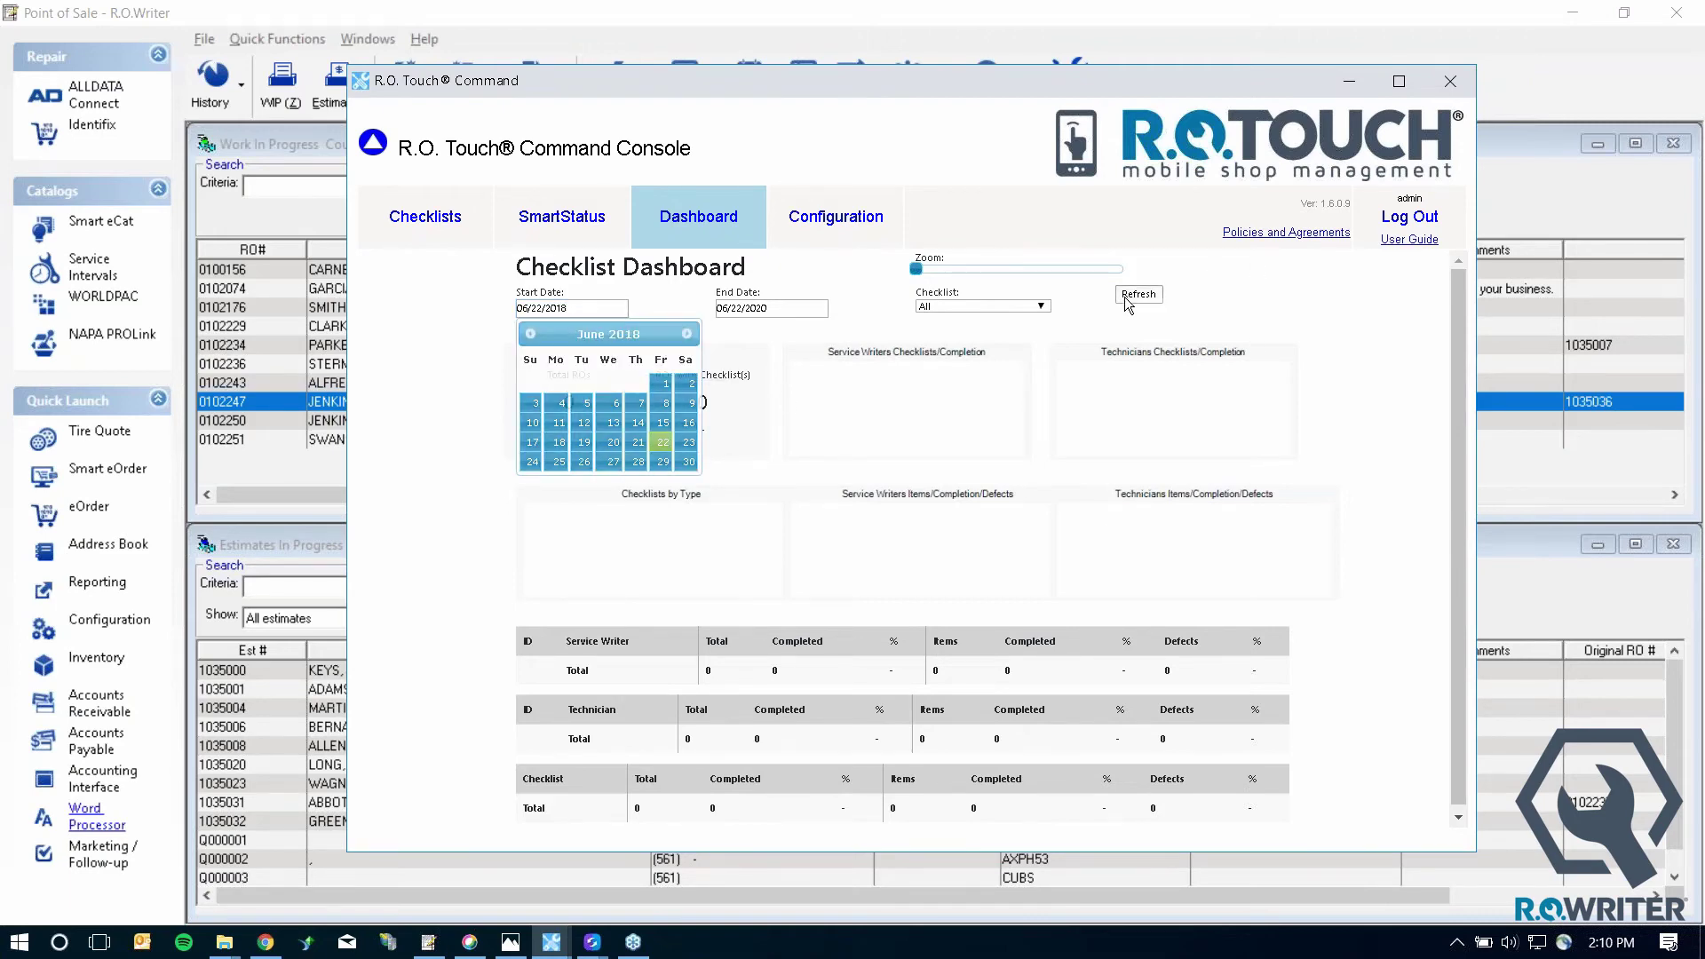
left_click(1127, 300)
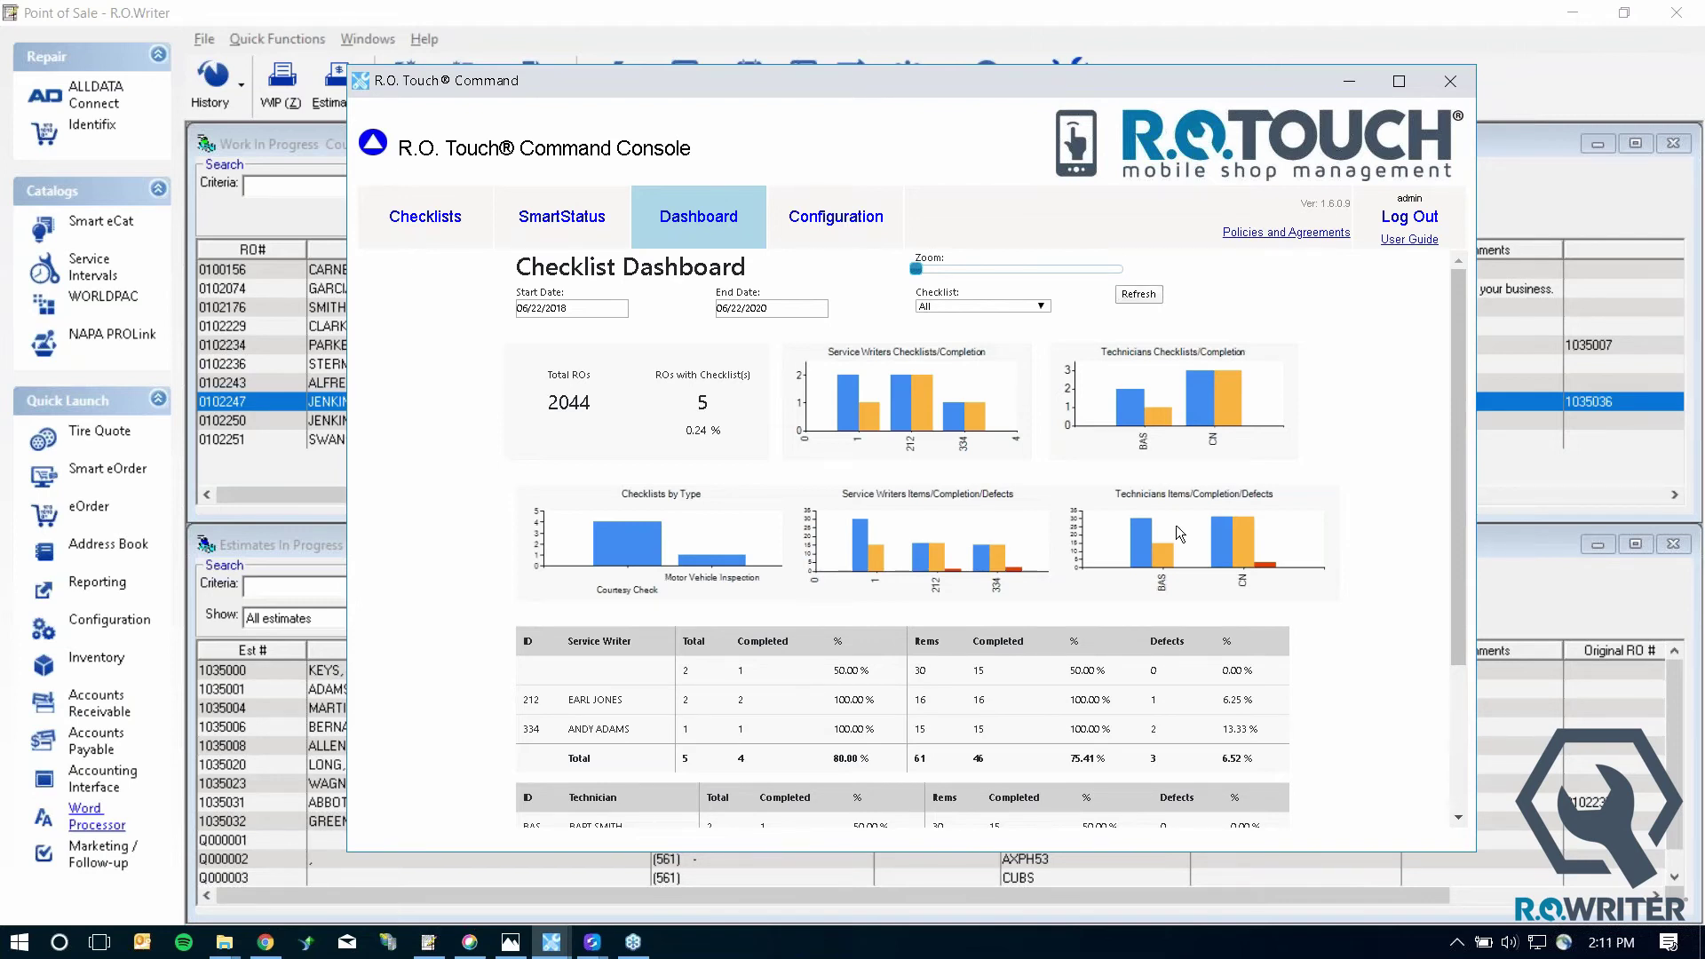
scroll(888, 742, "down", 3)
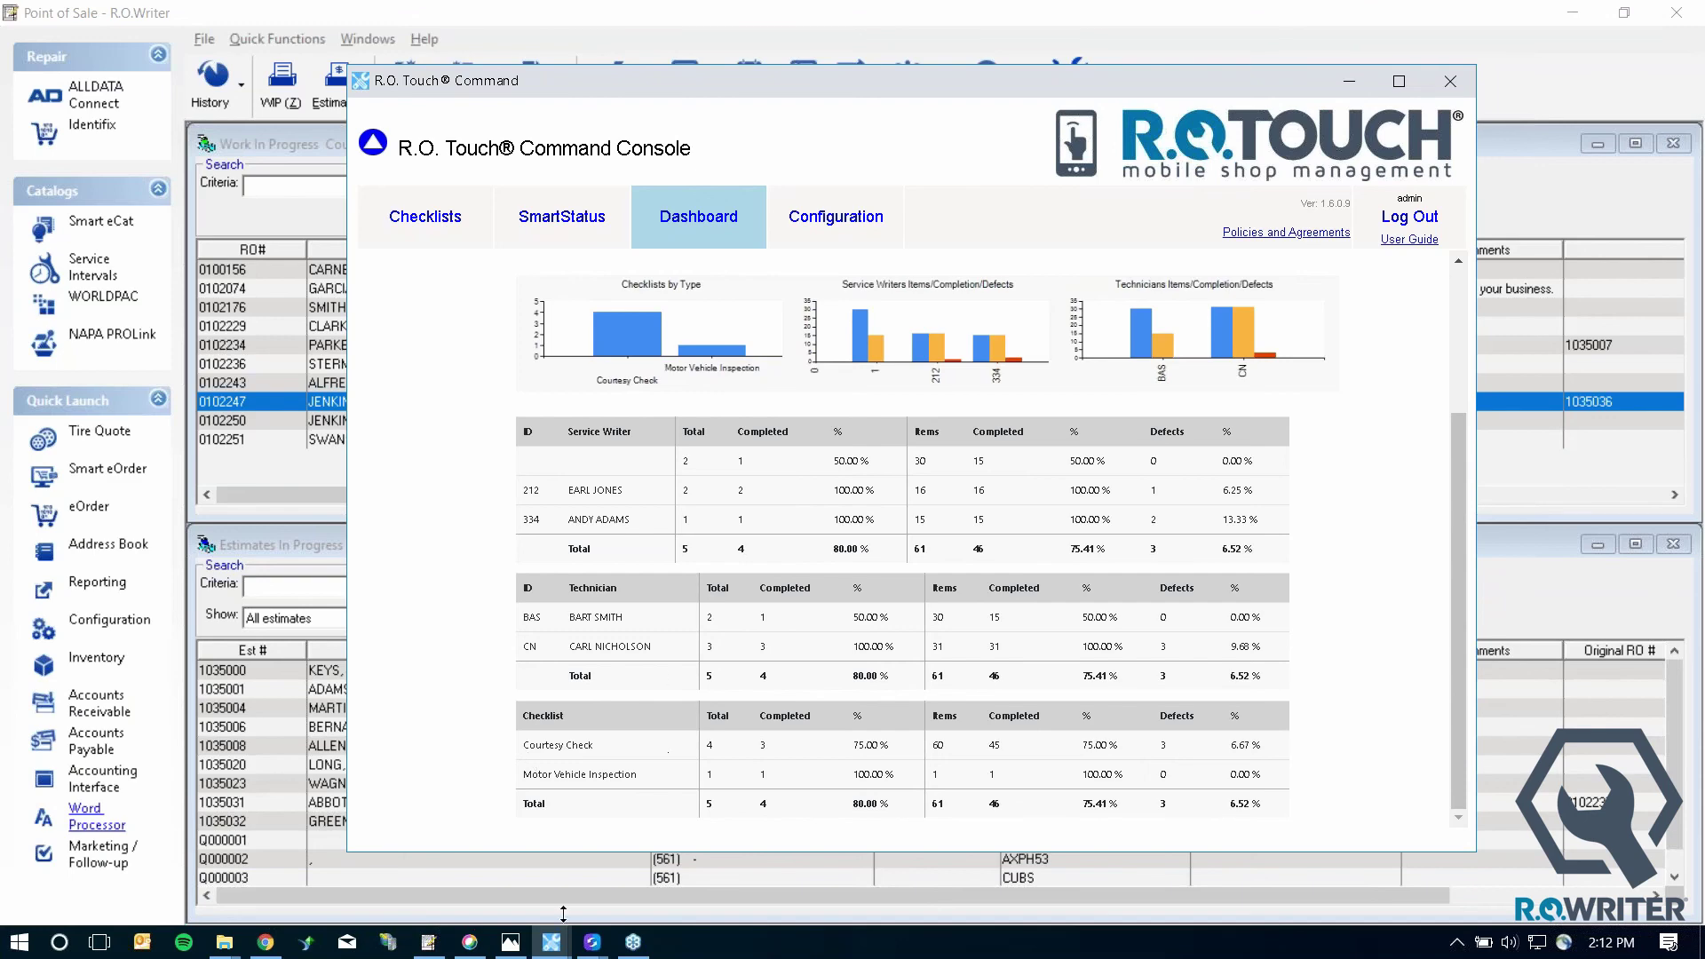
- Switch to the mirrored tablet, examine another repair order's completed courtesy check through the tire items, and return to the repair orders list
mouse_move(592, 941)
left_click(662, 888)
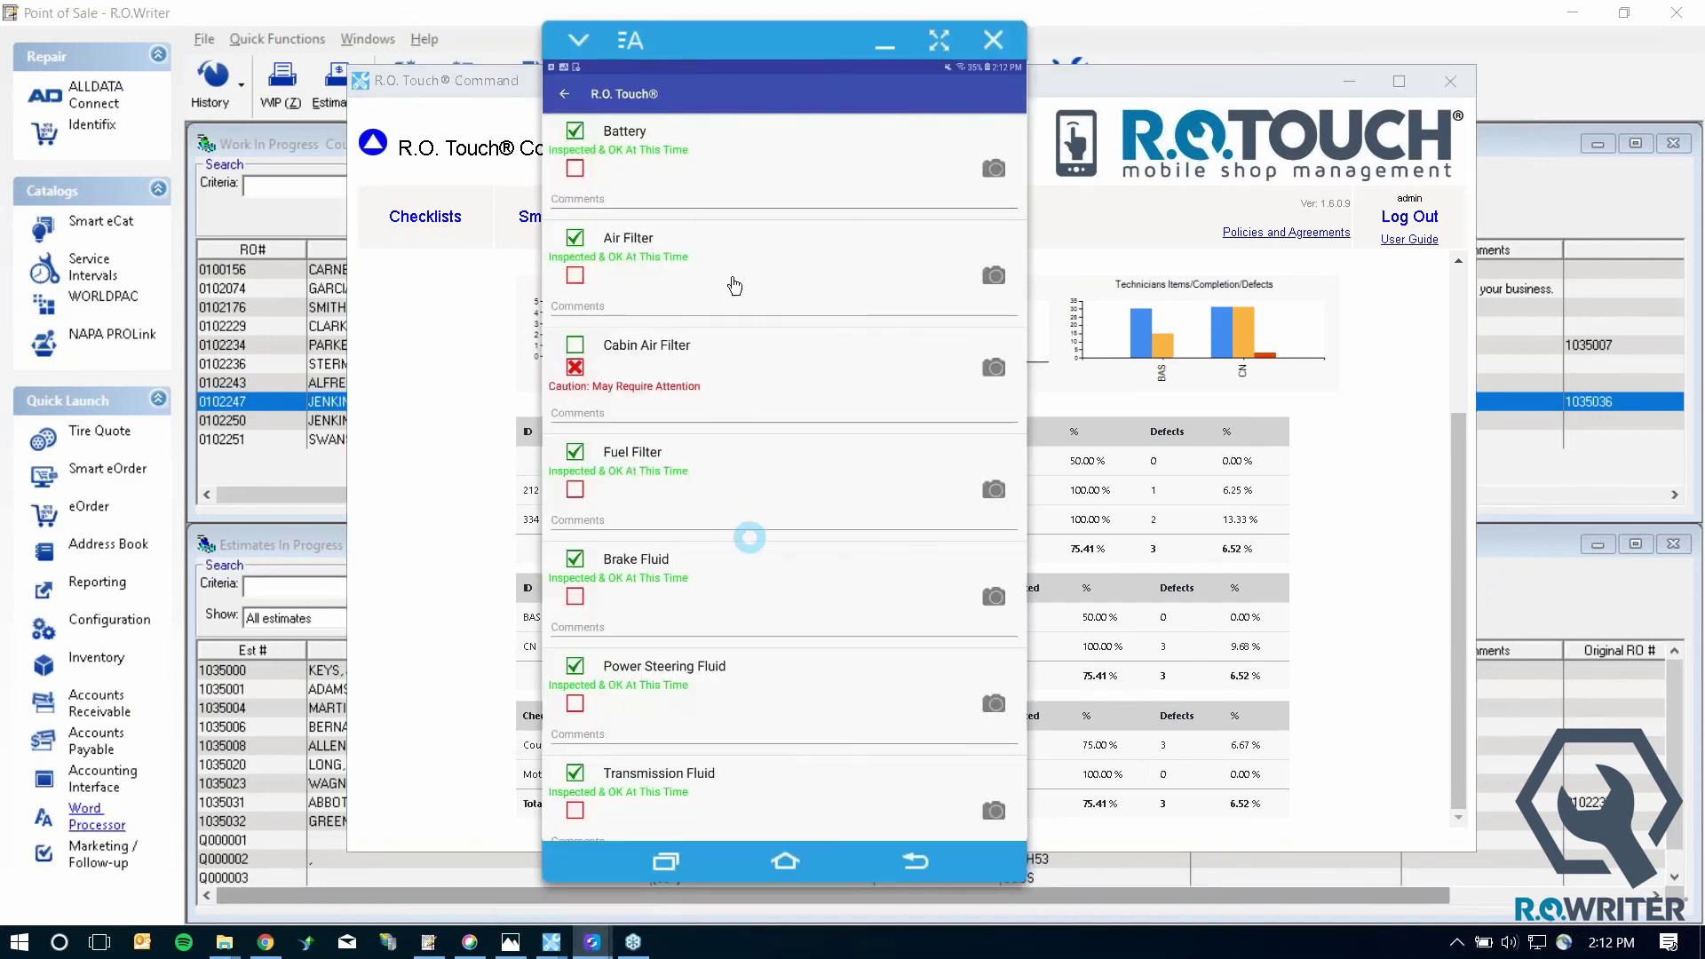
left_click(564, 93)
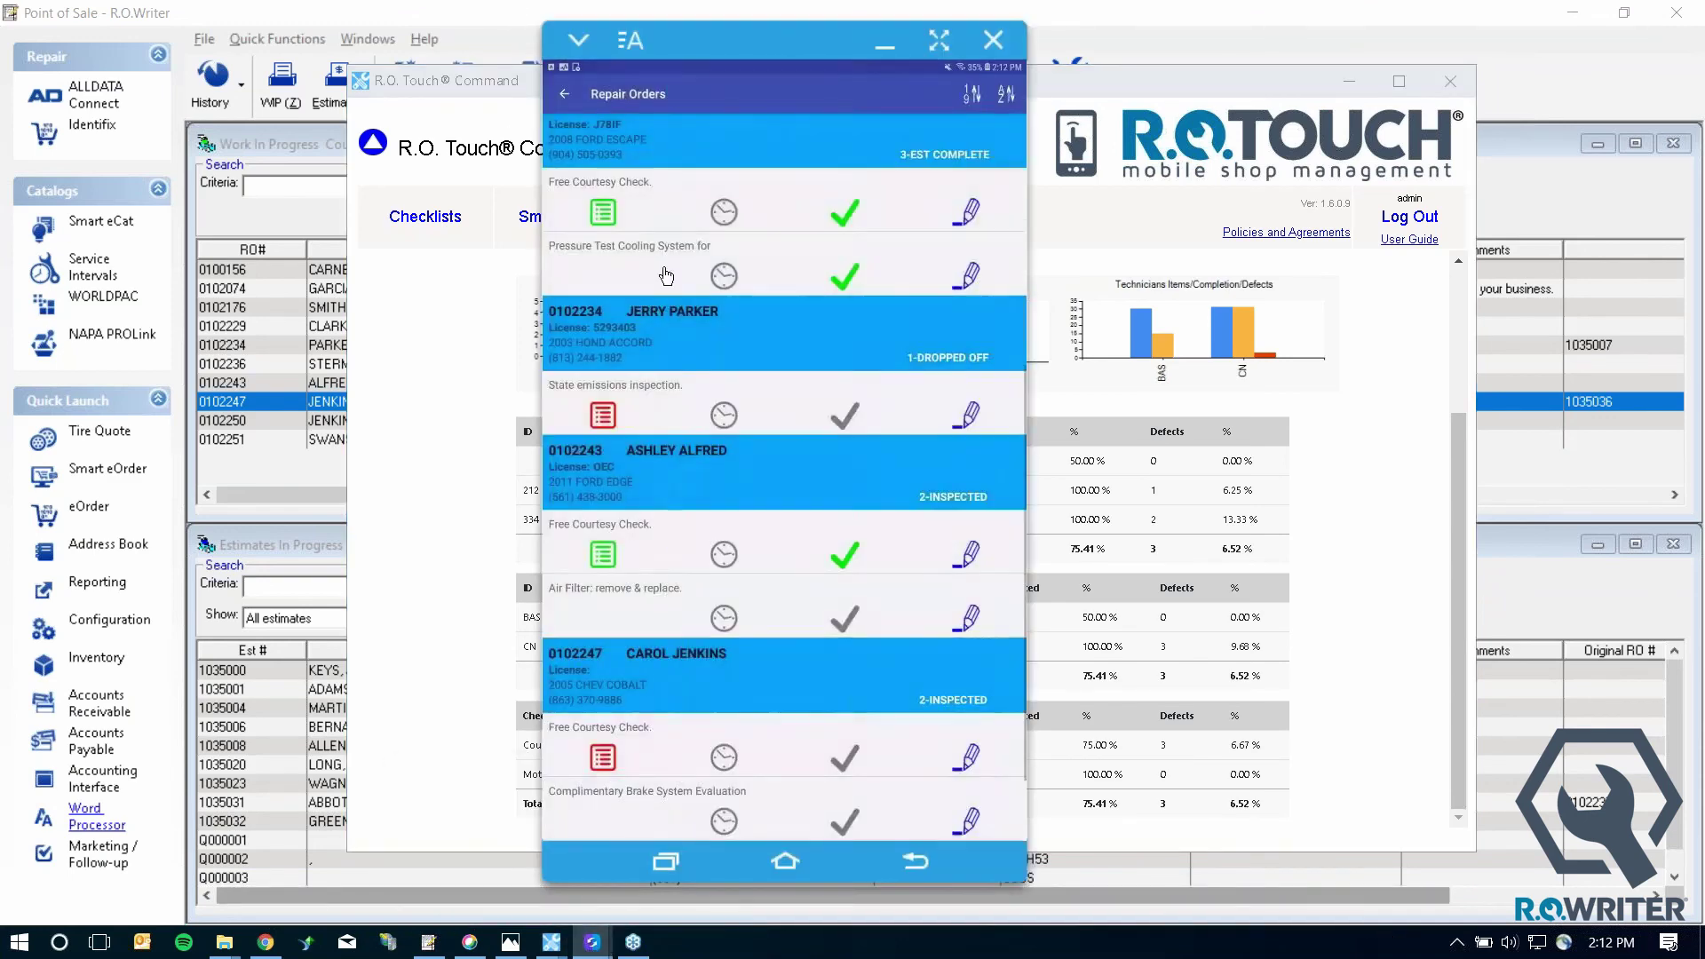
left_click(689, 401)
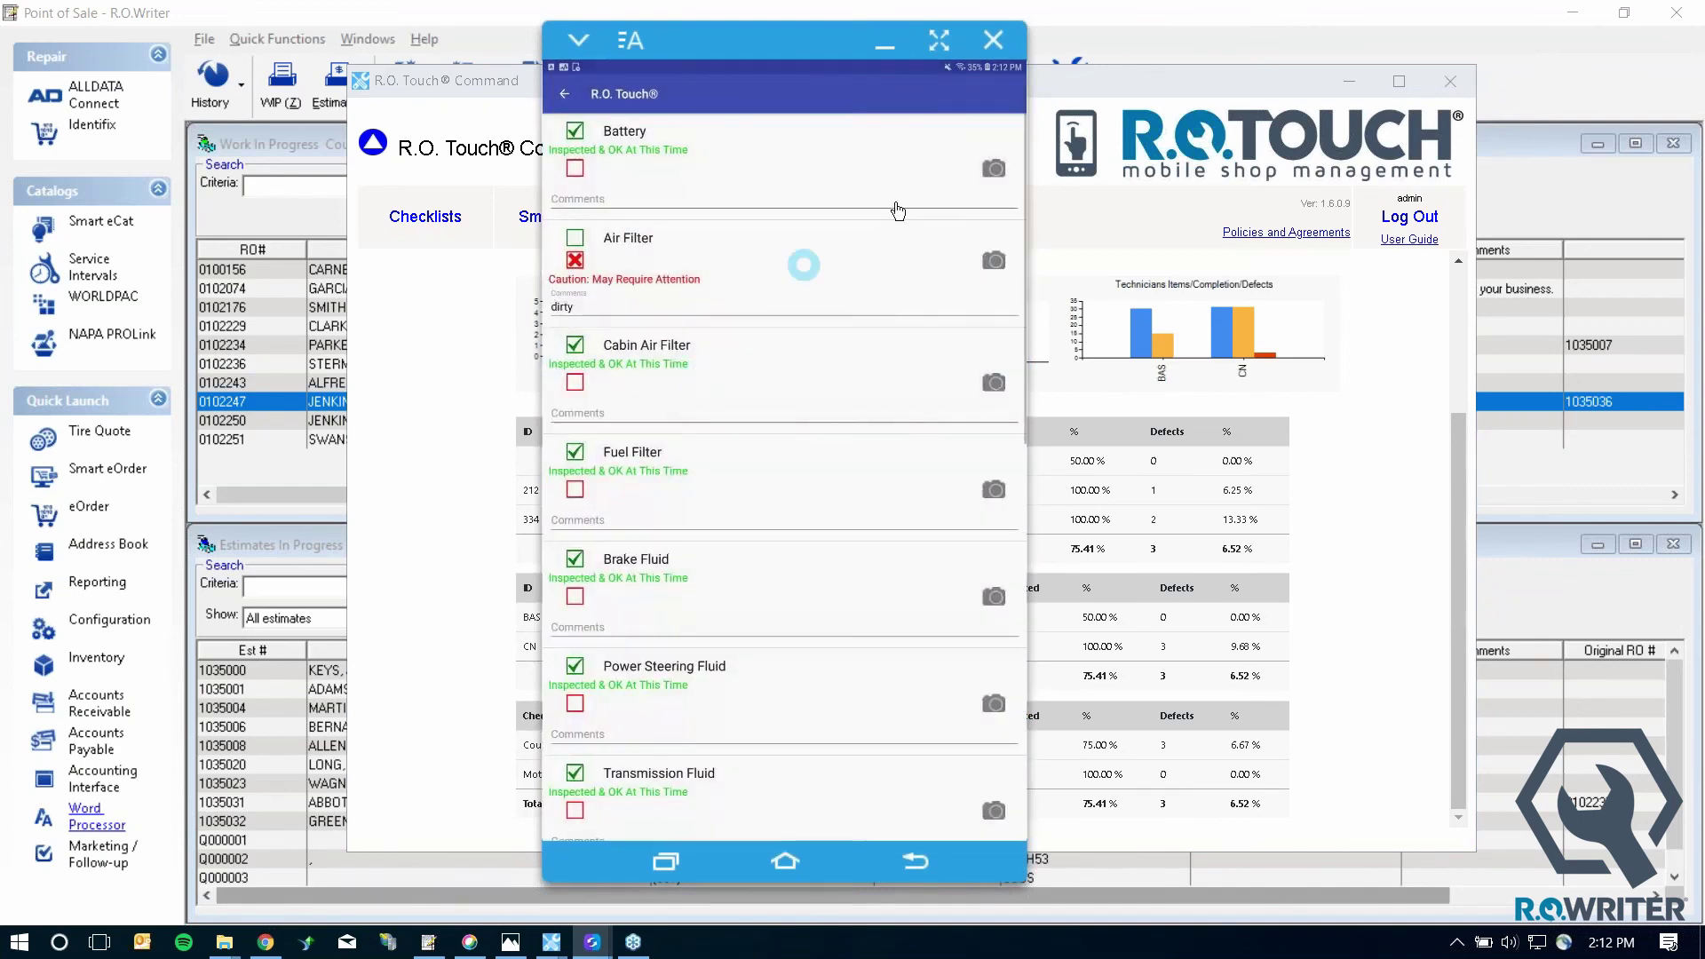
scroll(944, 320, "down", 5)
scroll(822, 432, "down", 6)
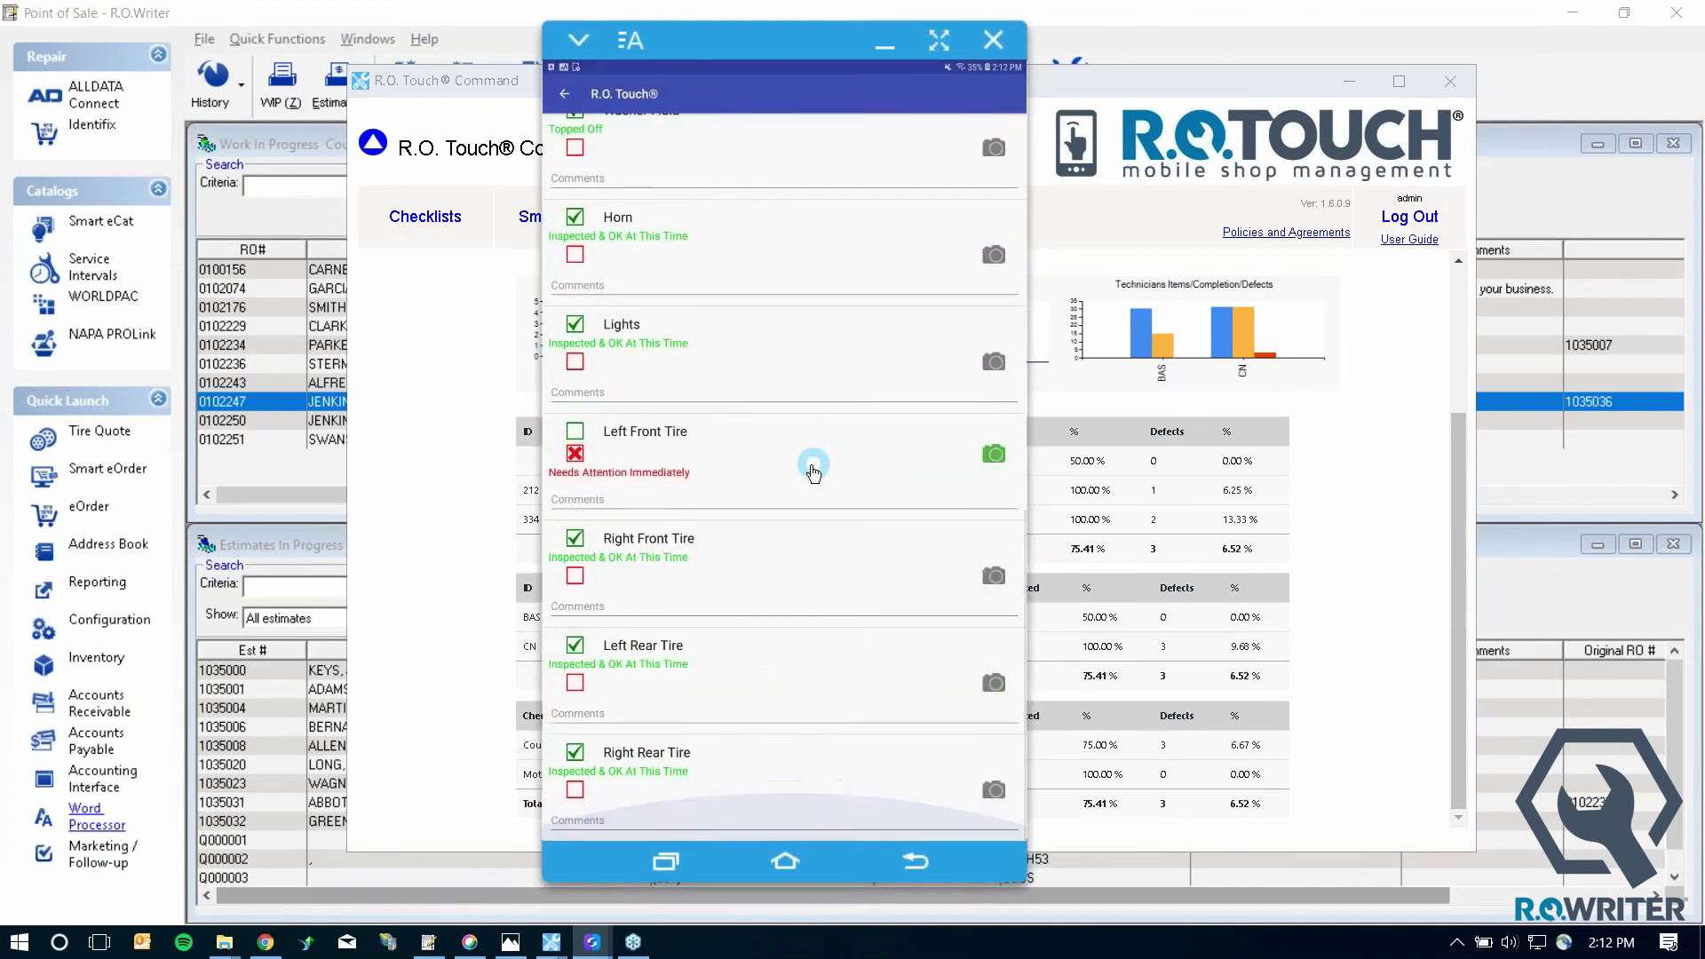
scroll(809, 462, "up", 5)
left_click(565, 94)
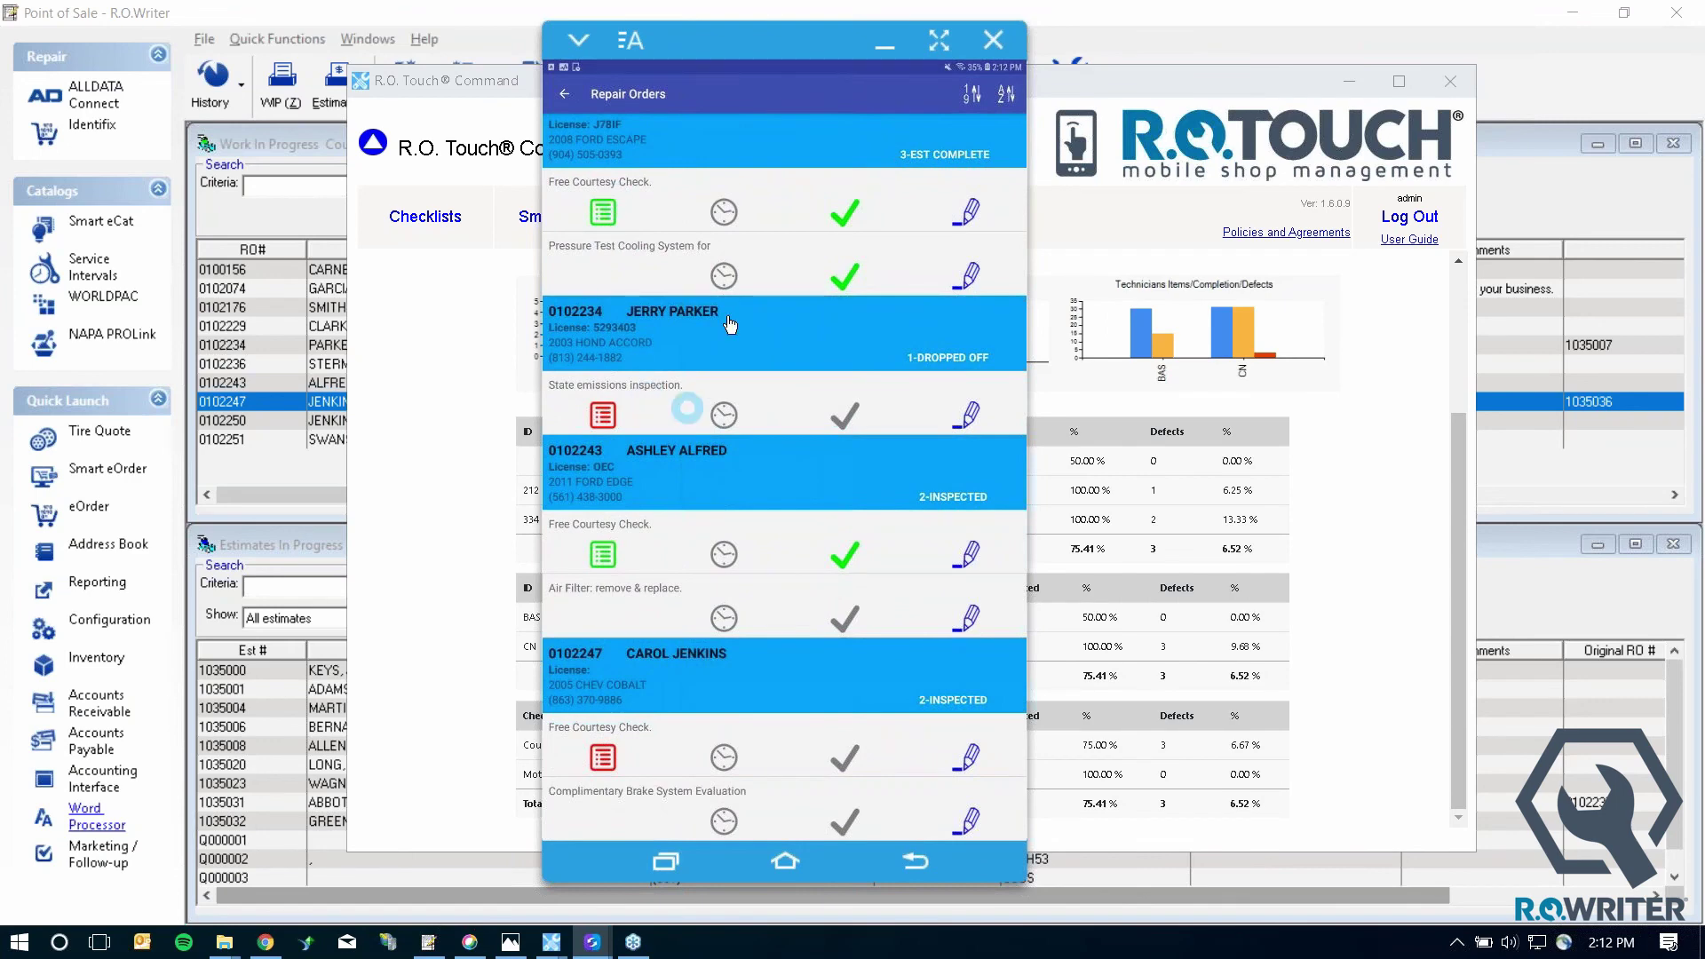
scroll(690, 471, "up", 1)
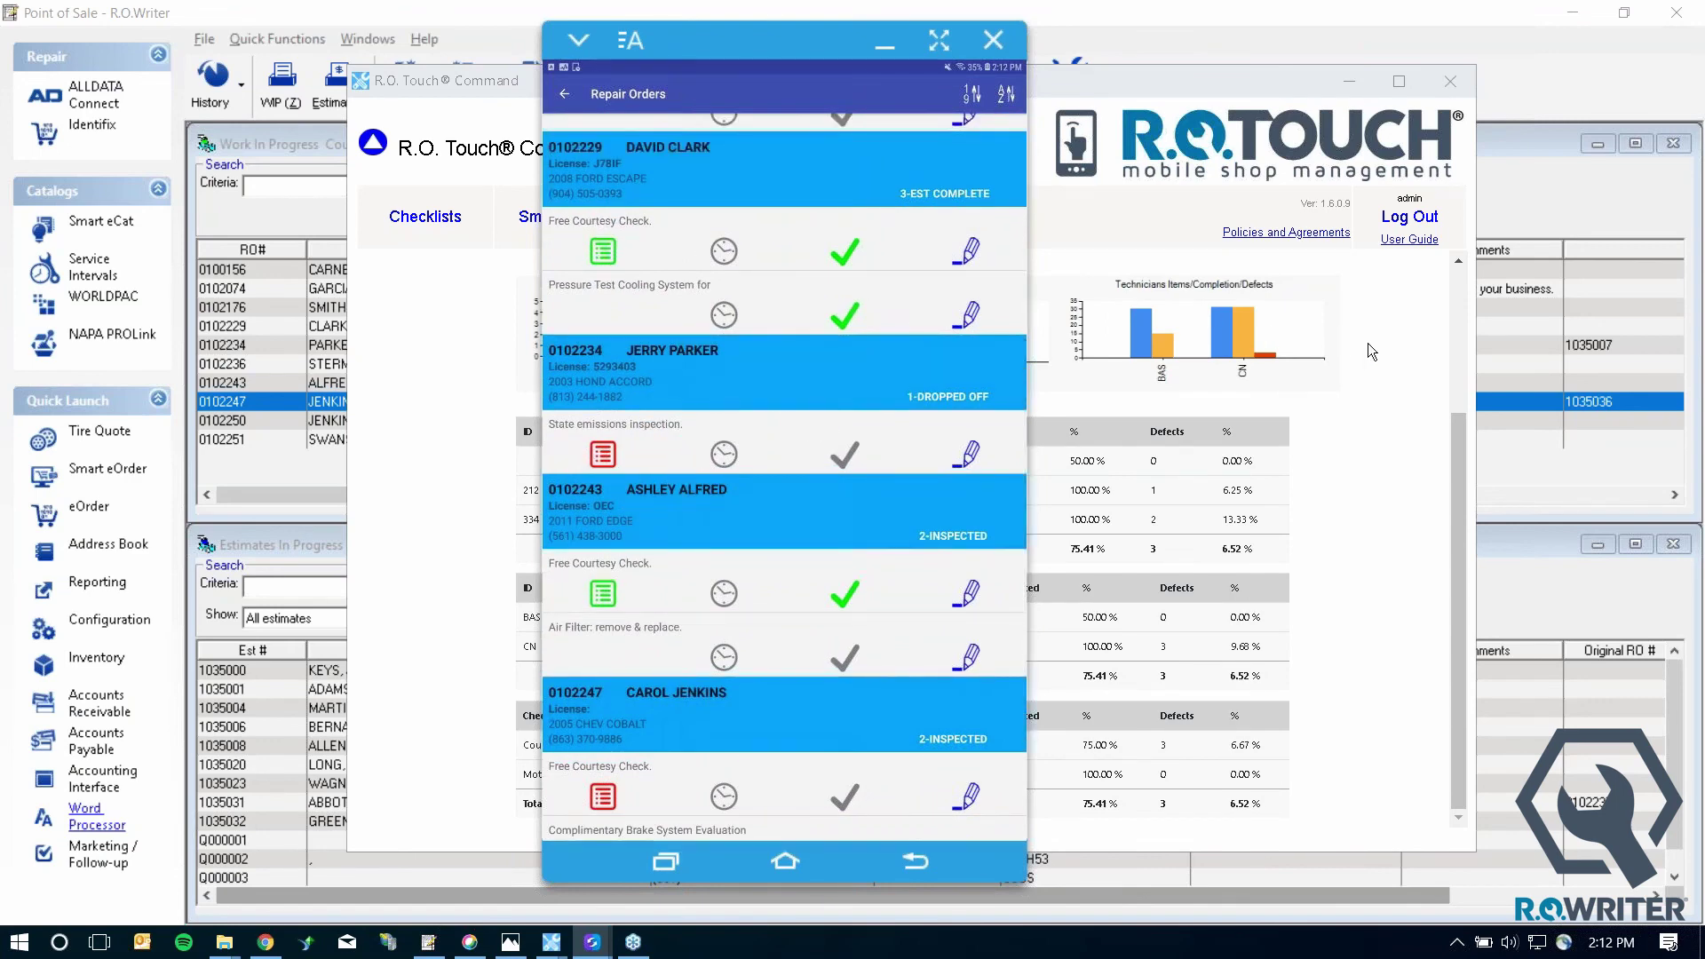
- Switch back to R.O. Touch Command and display the list of repair order checklists
left_click(1402, 639)
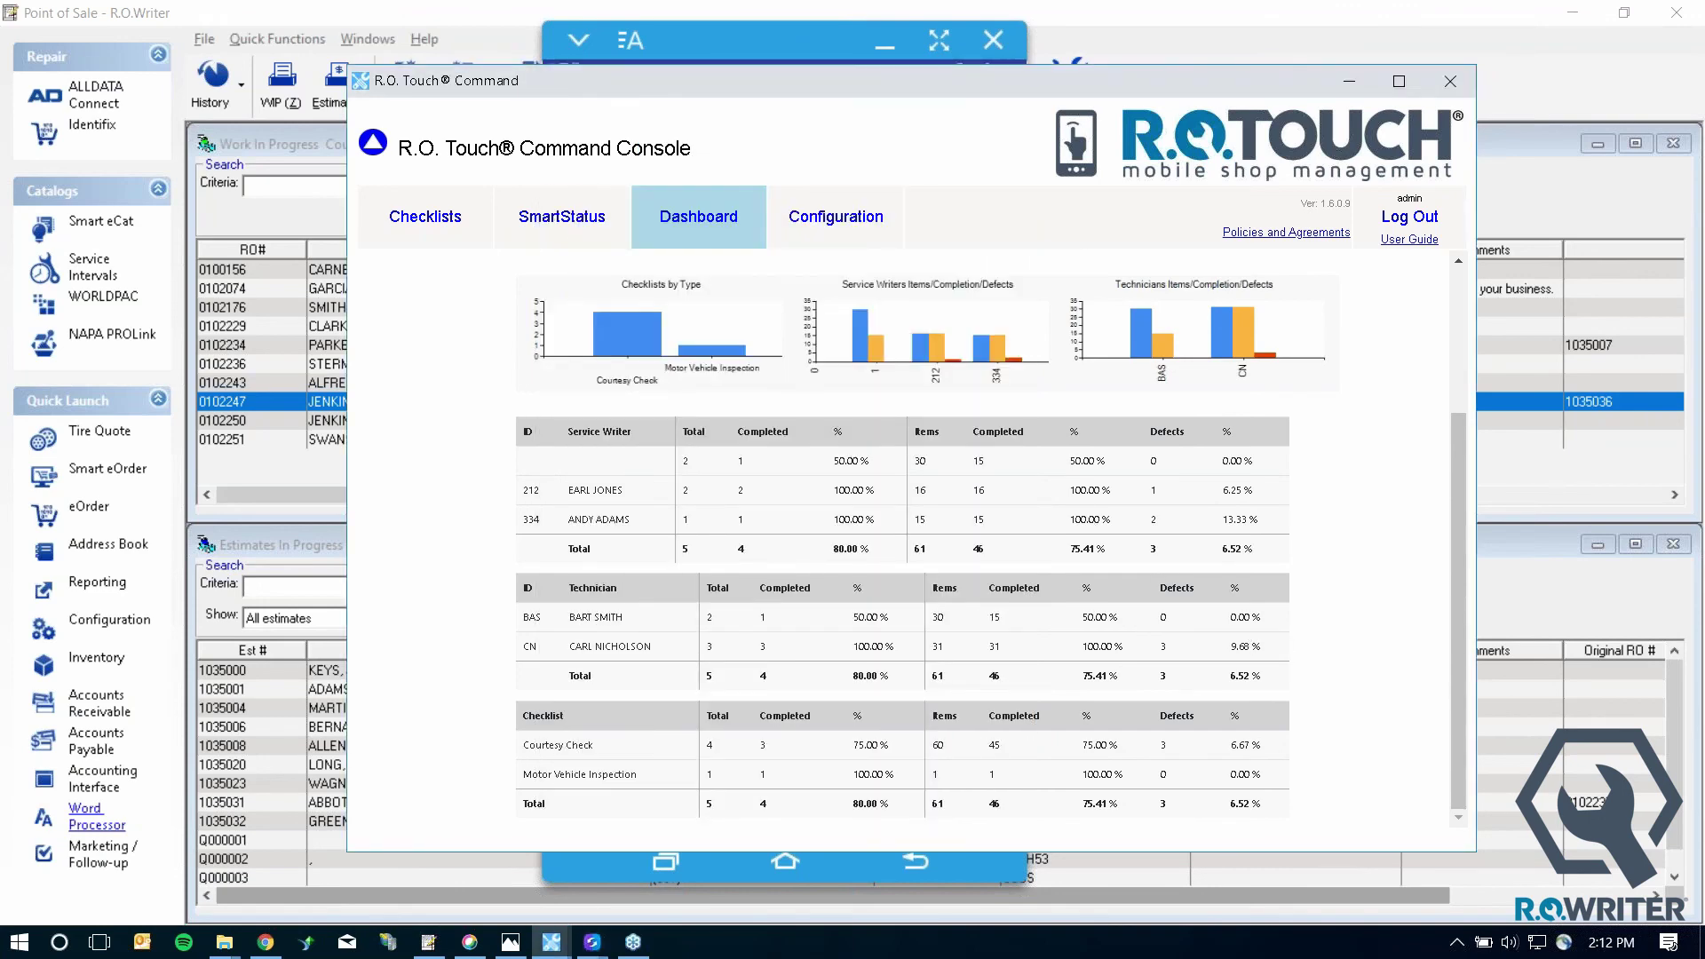
left_click(403, 229)
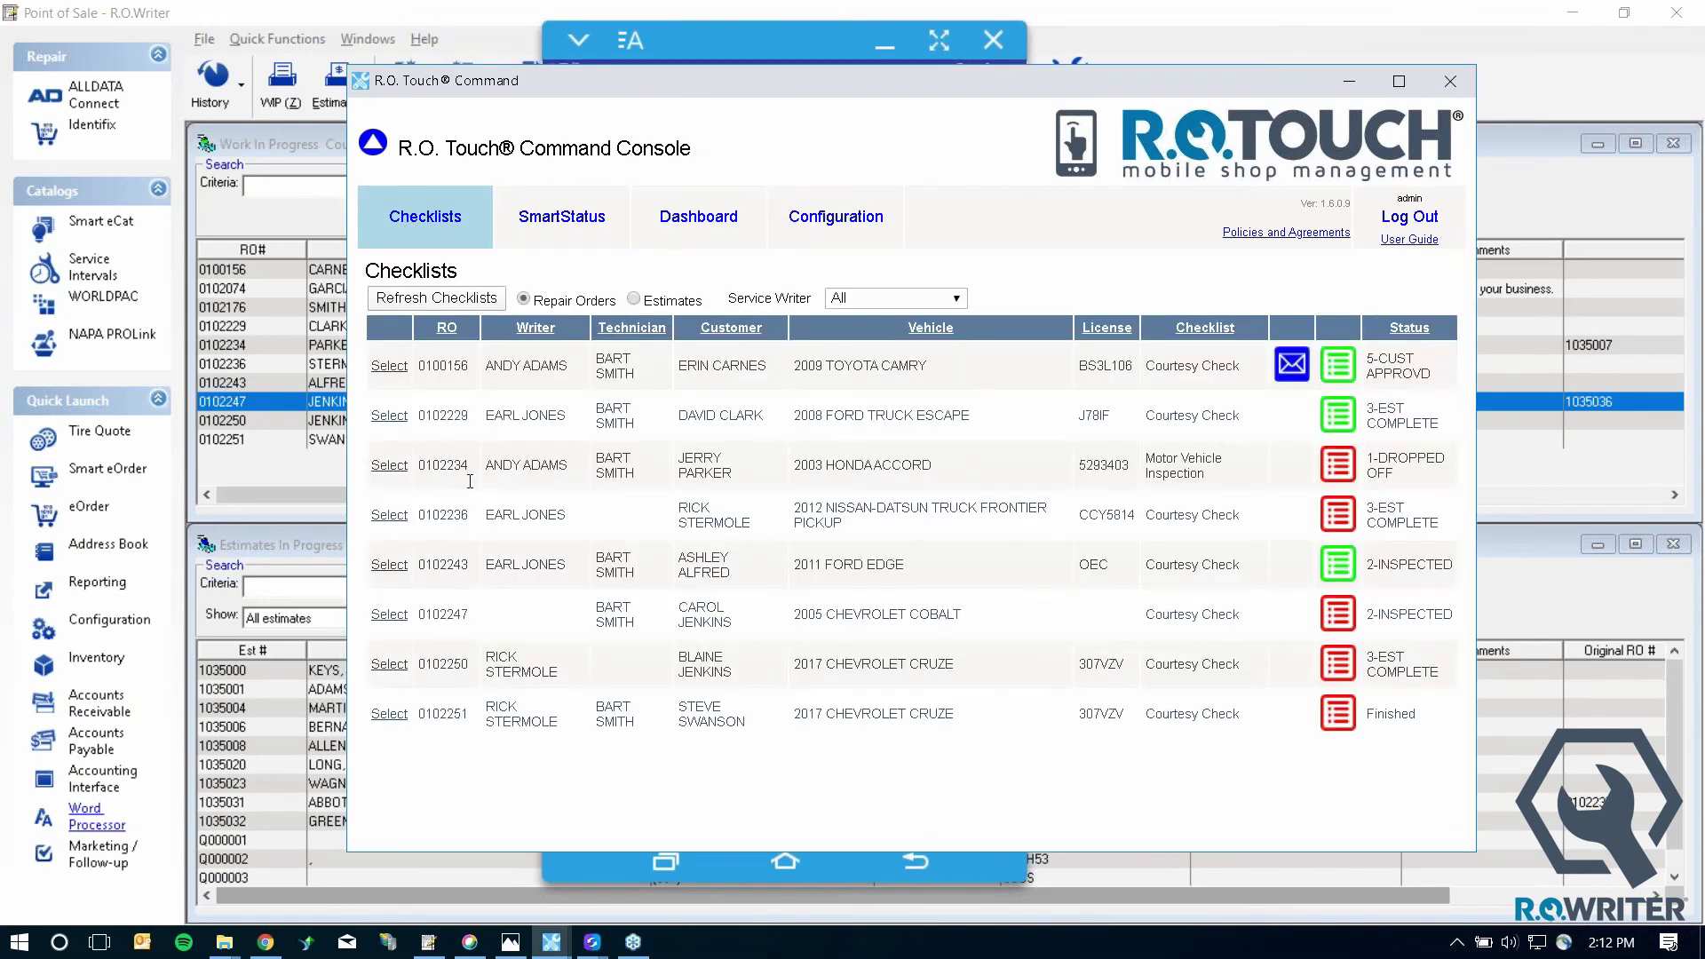